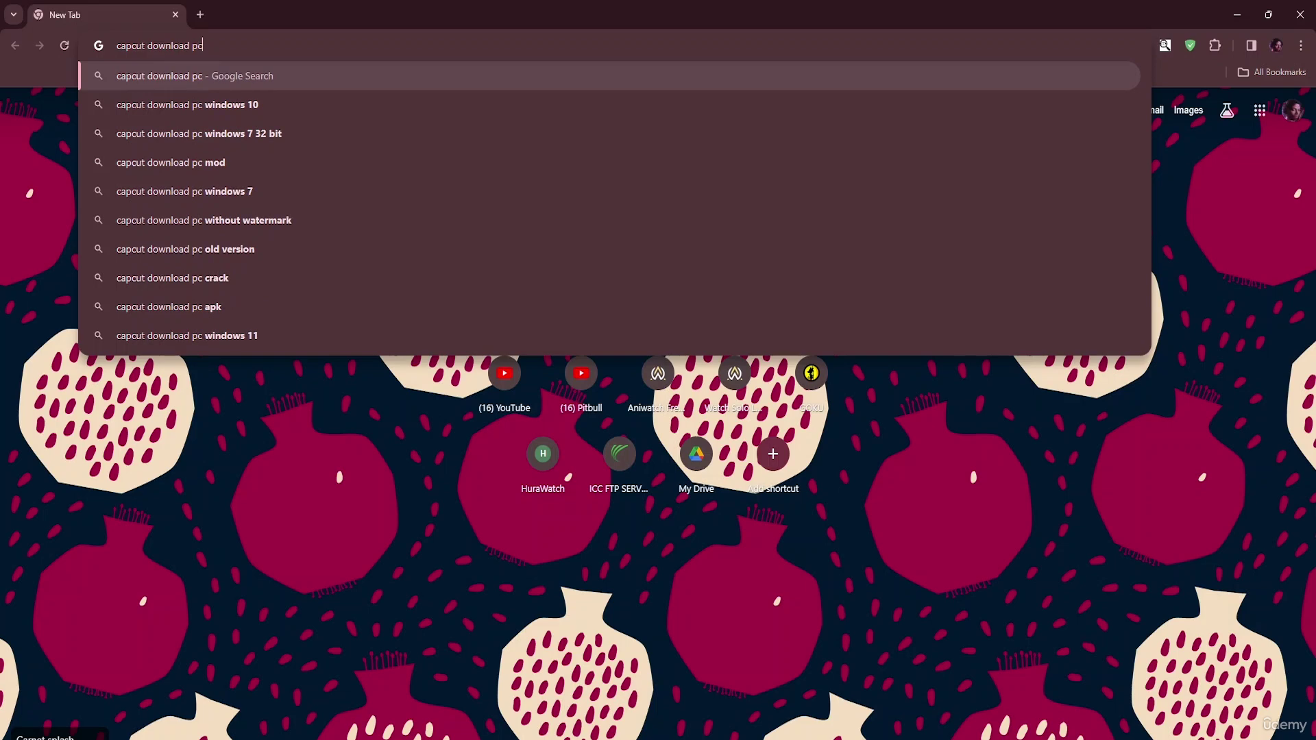
Search Google for "capcut download pc" and open the official CapCut desktop download page from the results
{"action": "key", "text": "Return"}
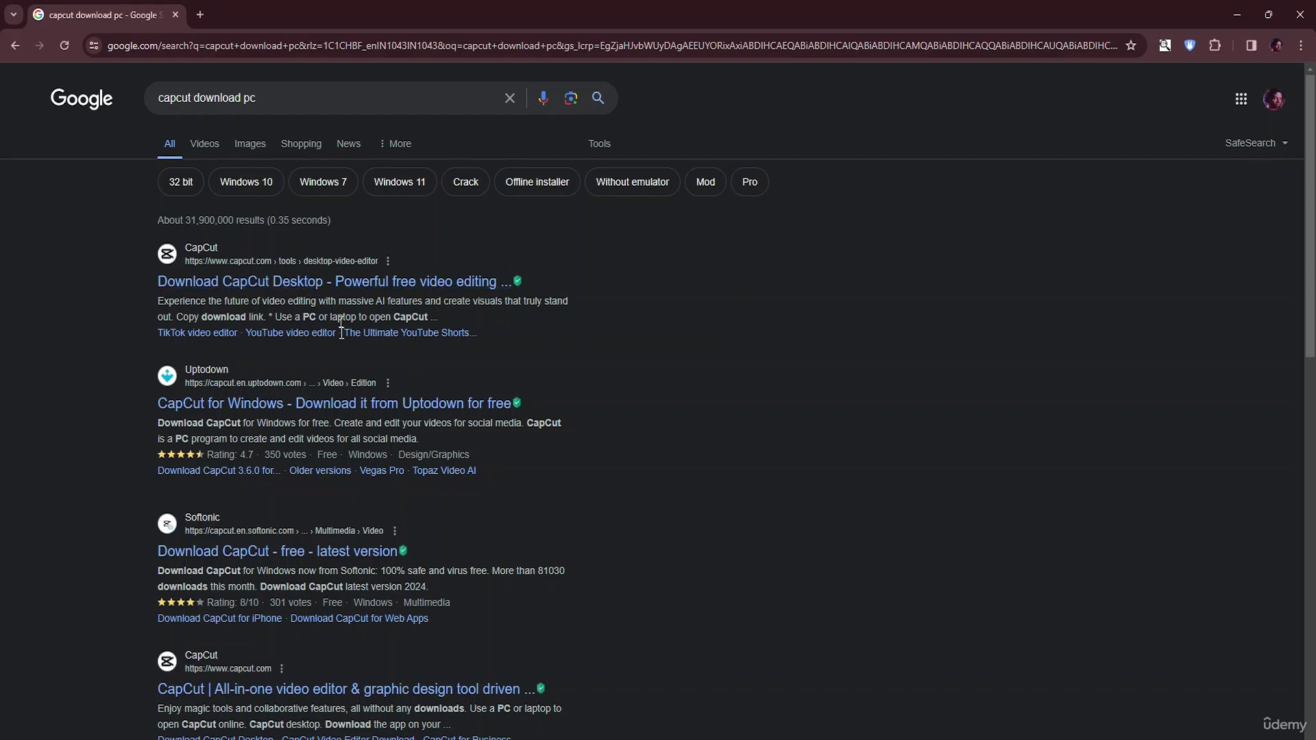
{"action": "scroll", "coordinate": [258, 514], "scroll_direction": "down", "scroll_amount": 2}
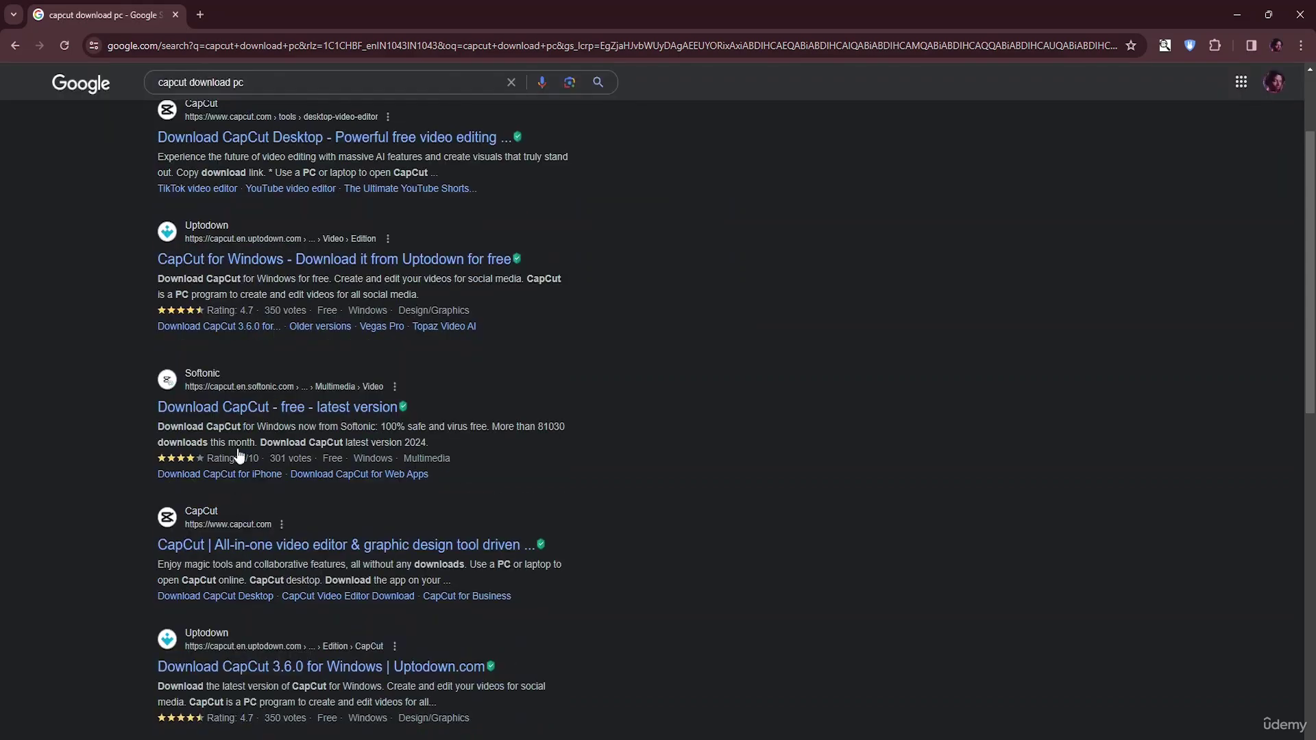
{"action": "scroll", "coordinate": [253, 507], "scroll_direction": "down", "scroll_amount": 2}
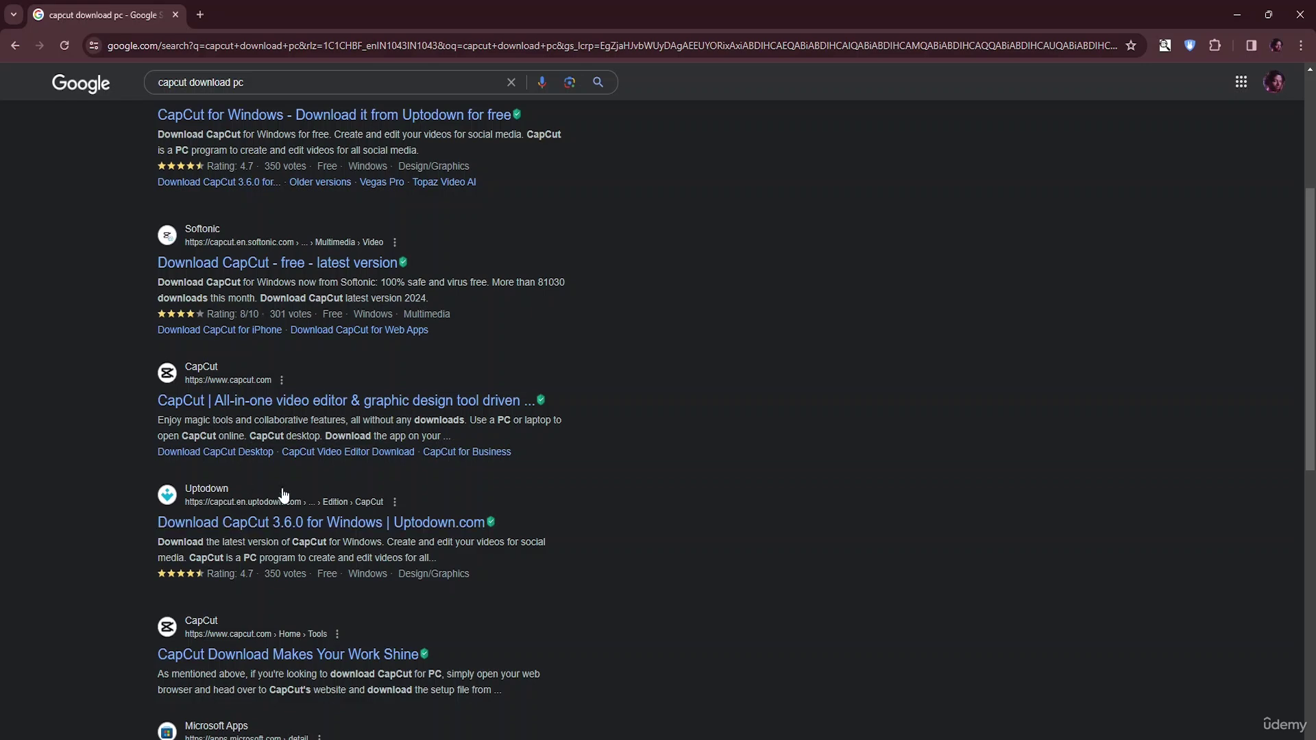
{"action": "scroll", "coordinate": [223, 553], "scroll_direction": "down", "scroll_amount": 1}
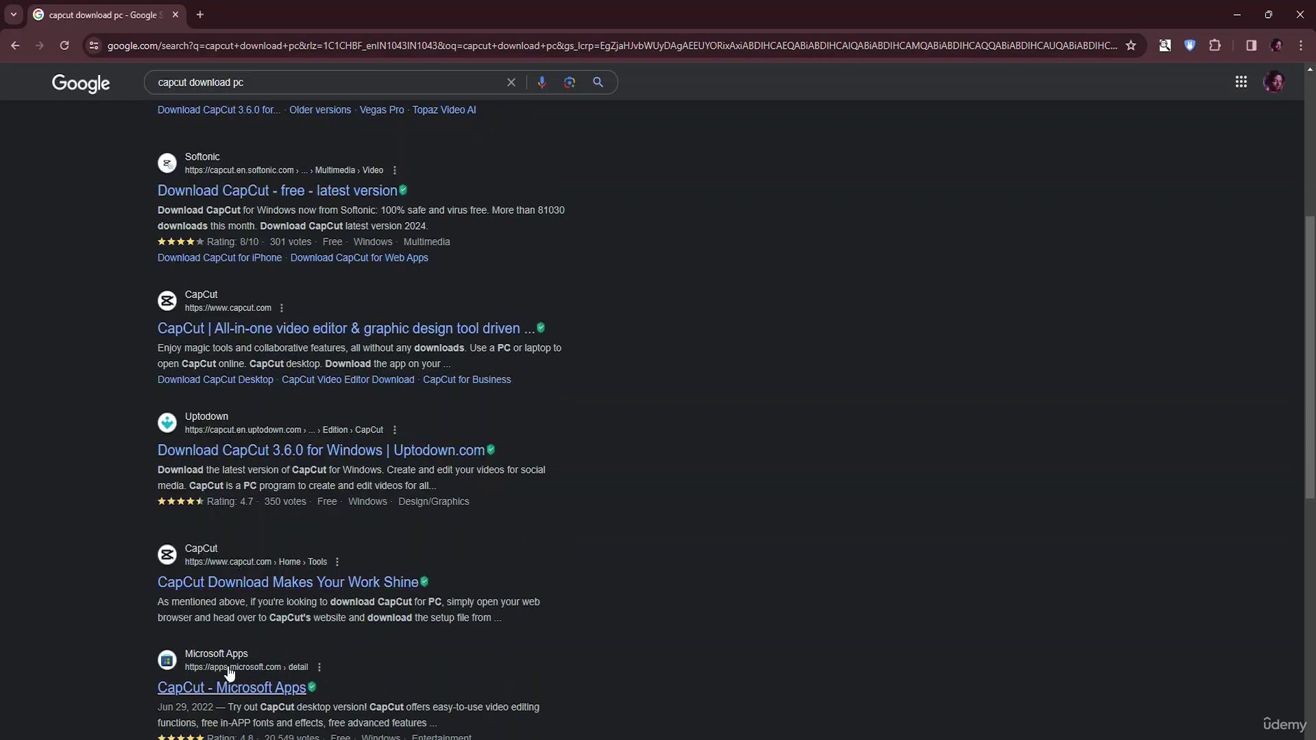
{"action": "scroll", "coordinate": [274, 661], "scroll_direction": "down", "scroll_amount": 1}
{"action": "scroll", "coordinate": [267, 718], "scroll_direction": "up", "scroll_amount": 6}
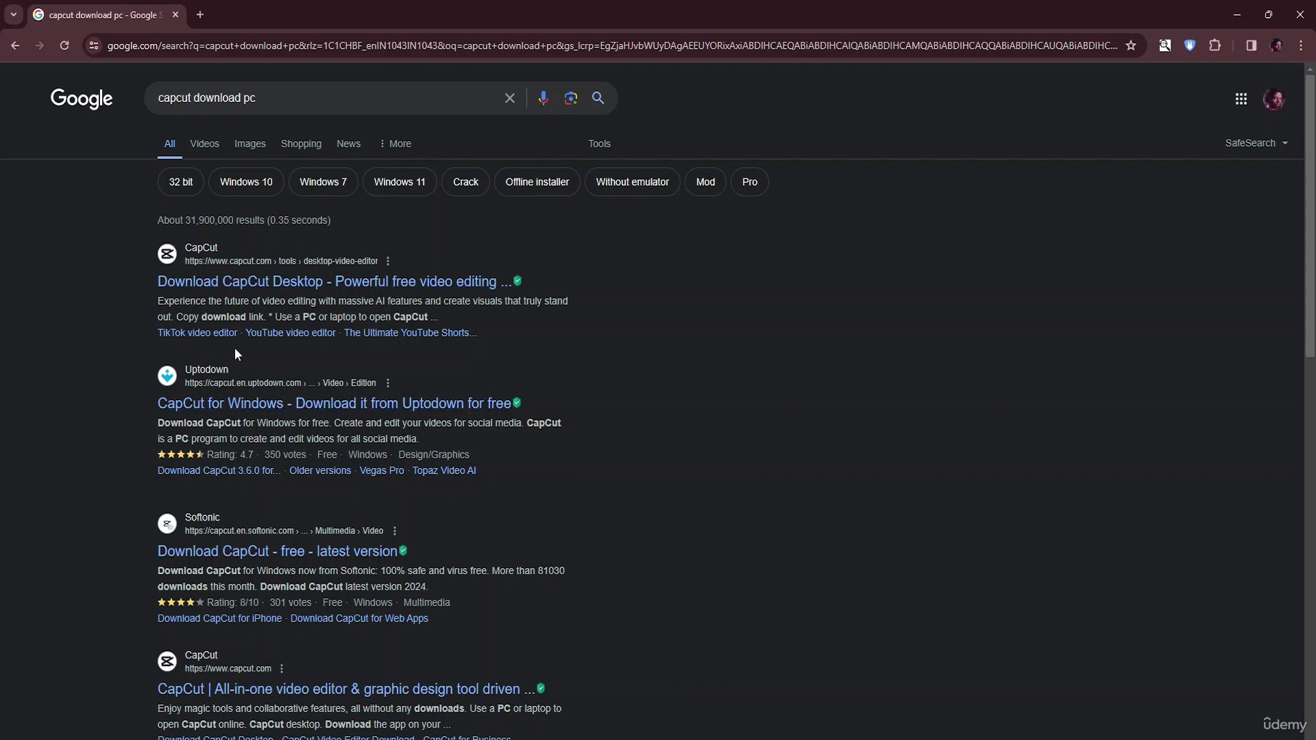
{"action": "left_click", "coordinate": [285, 289]}
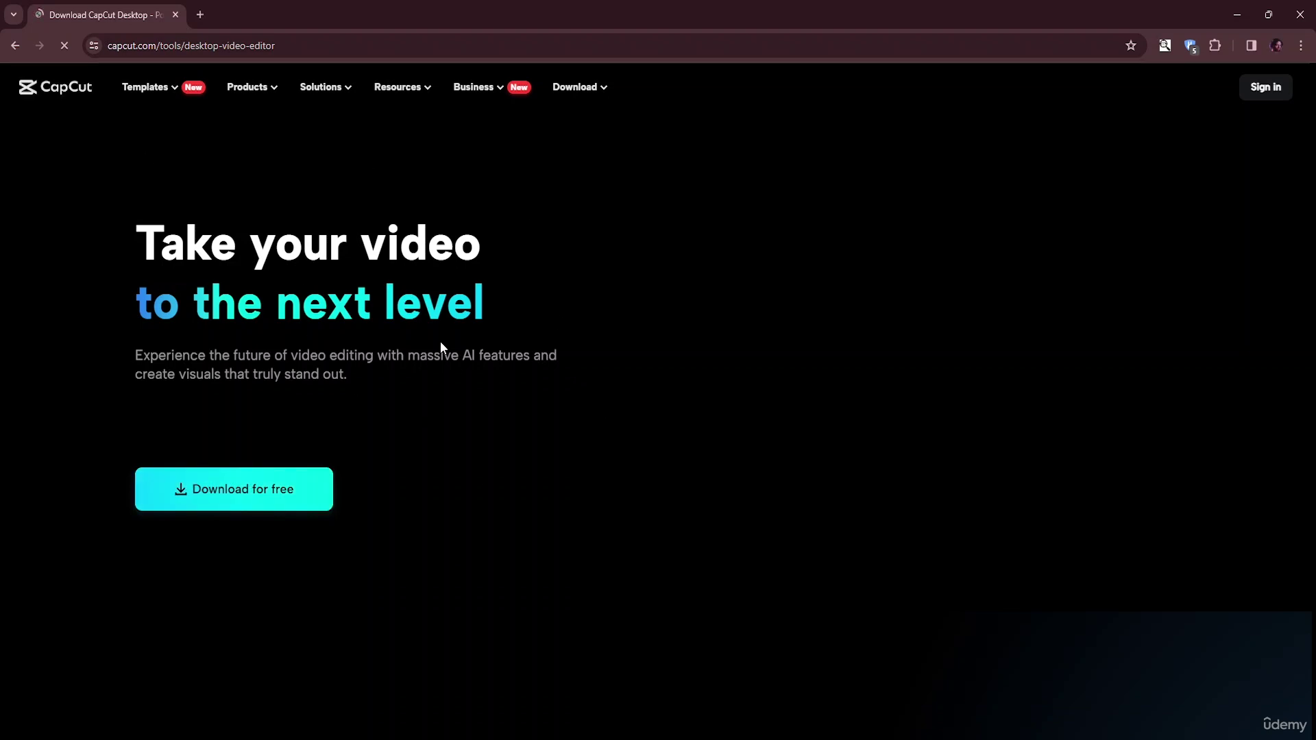
Download the free CapCut desktop installer and show the downloaded file in its folder
{"action": "left_click", "coordinate": [249, 488]}
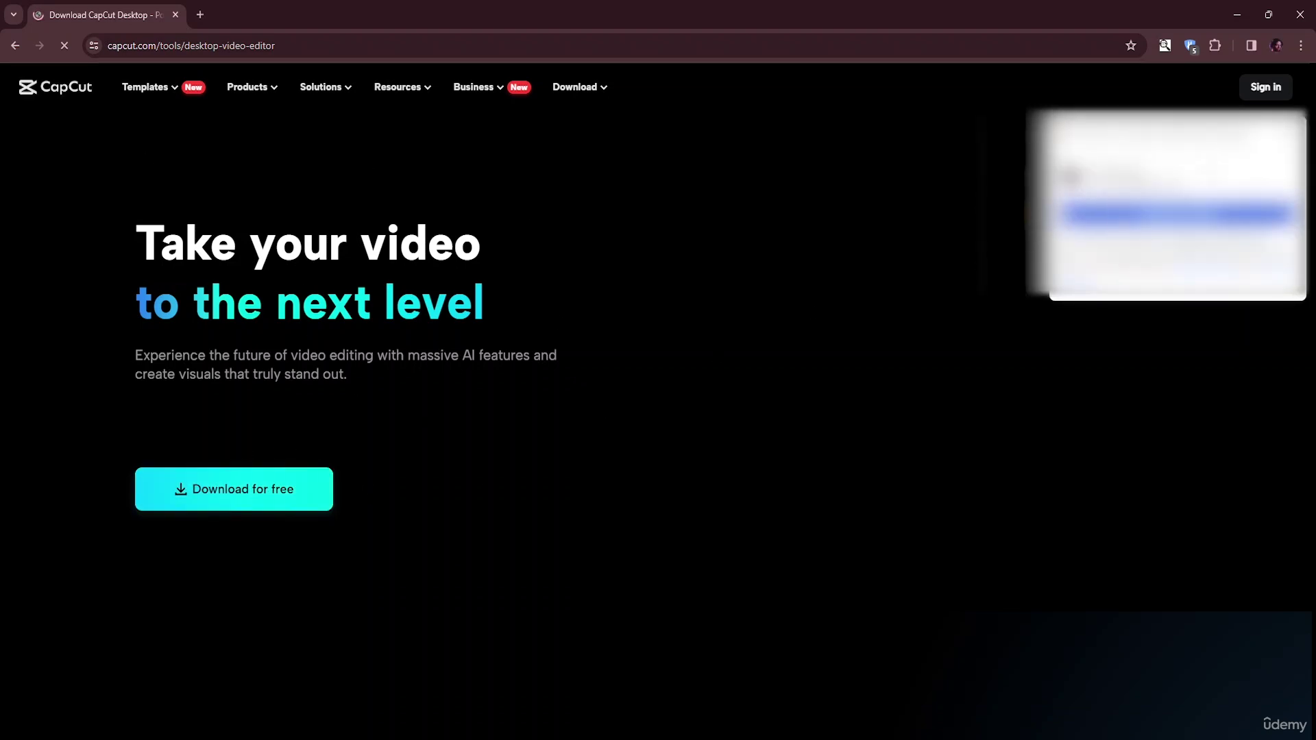
{"action": "left_click", "coordinate": [272, 491]}
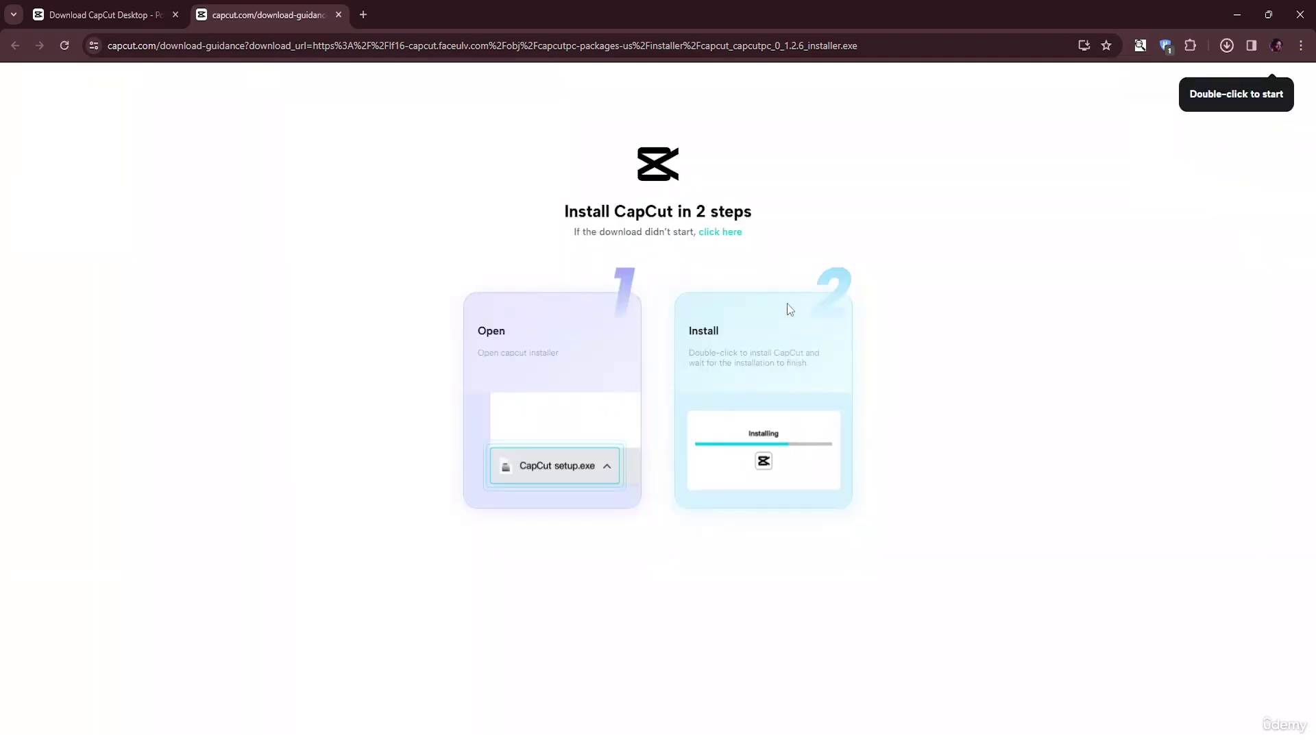
{"action": "left_click", "coordinate": [1226, 45]}
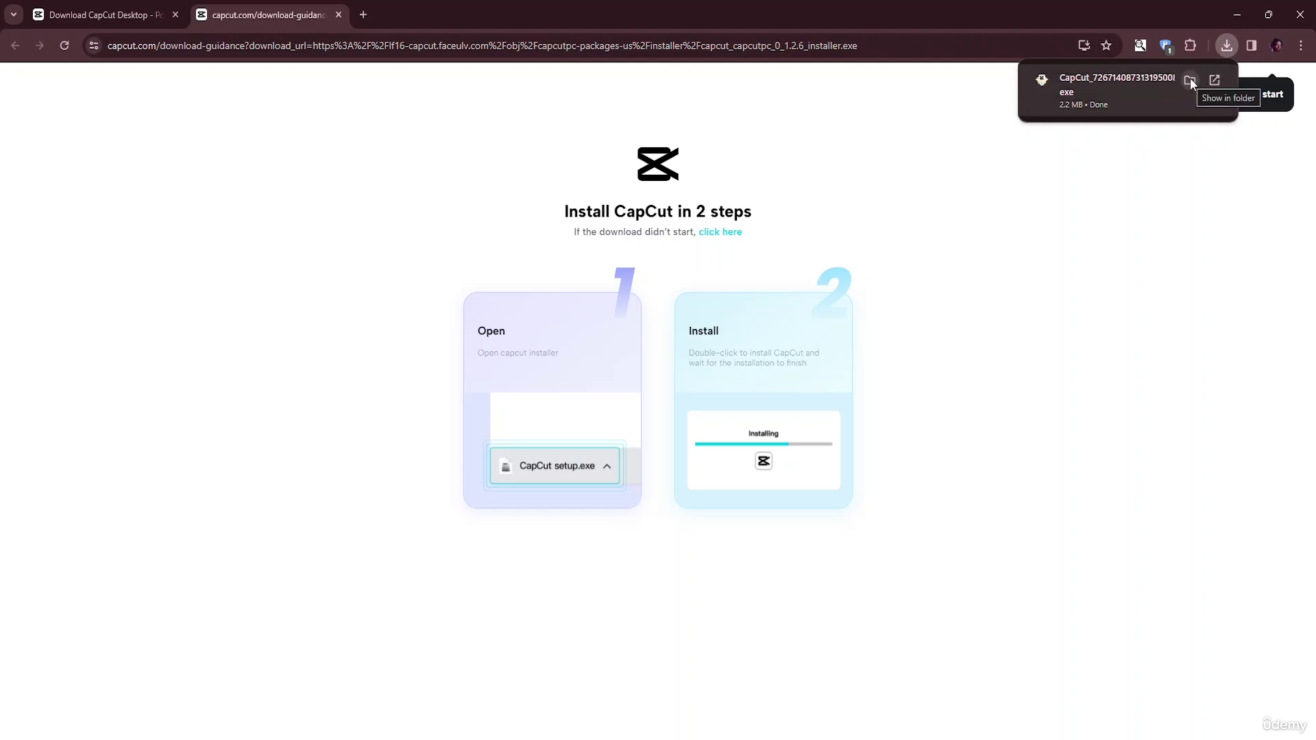
{"action": "left_click", "coordinate": [1190, 81]}
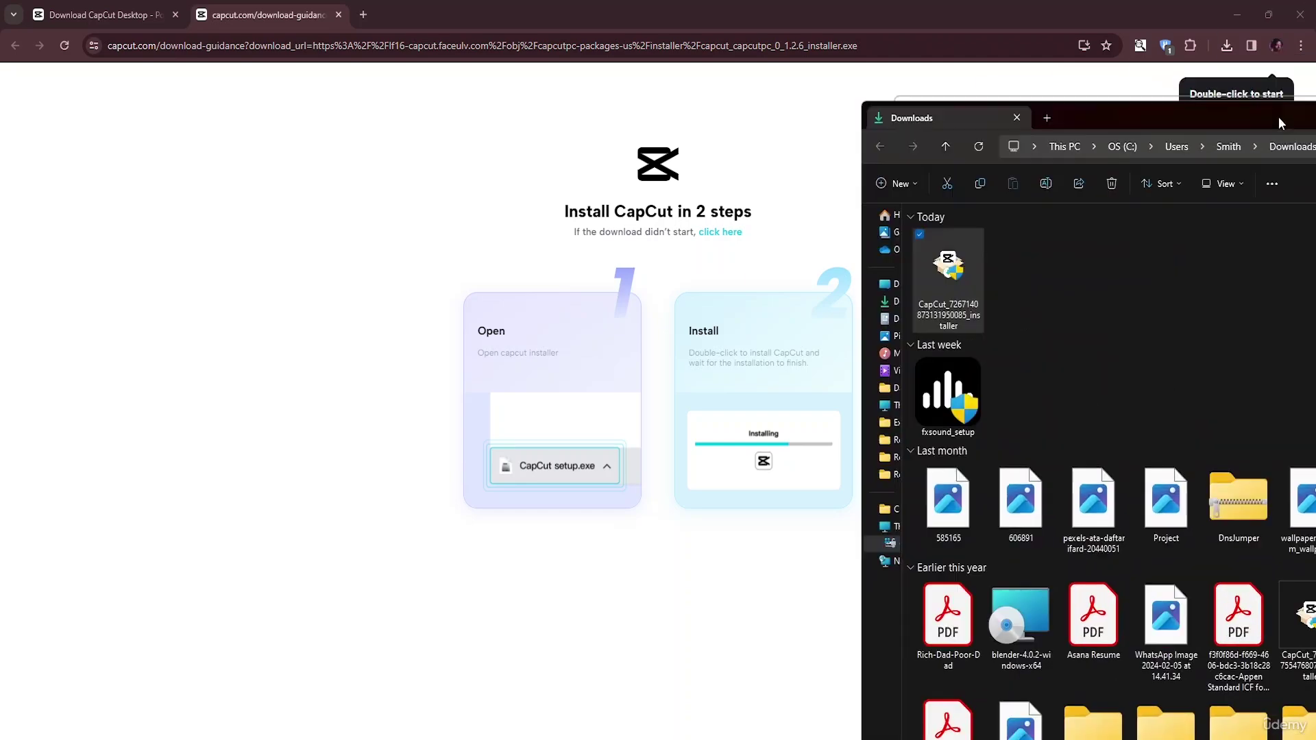
Run the downloaded CapCut installer and let its download continue
{"action": "left_click_drag", "start_coordinate": [1277, 116], "coordinate": [481, 52]}
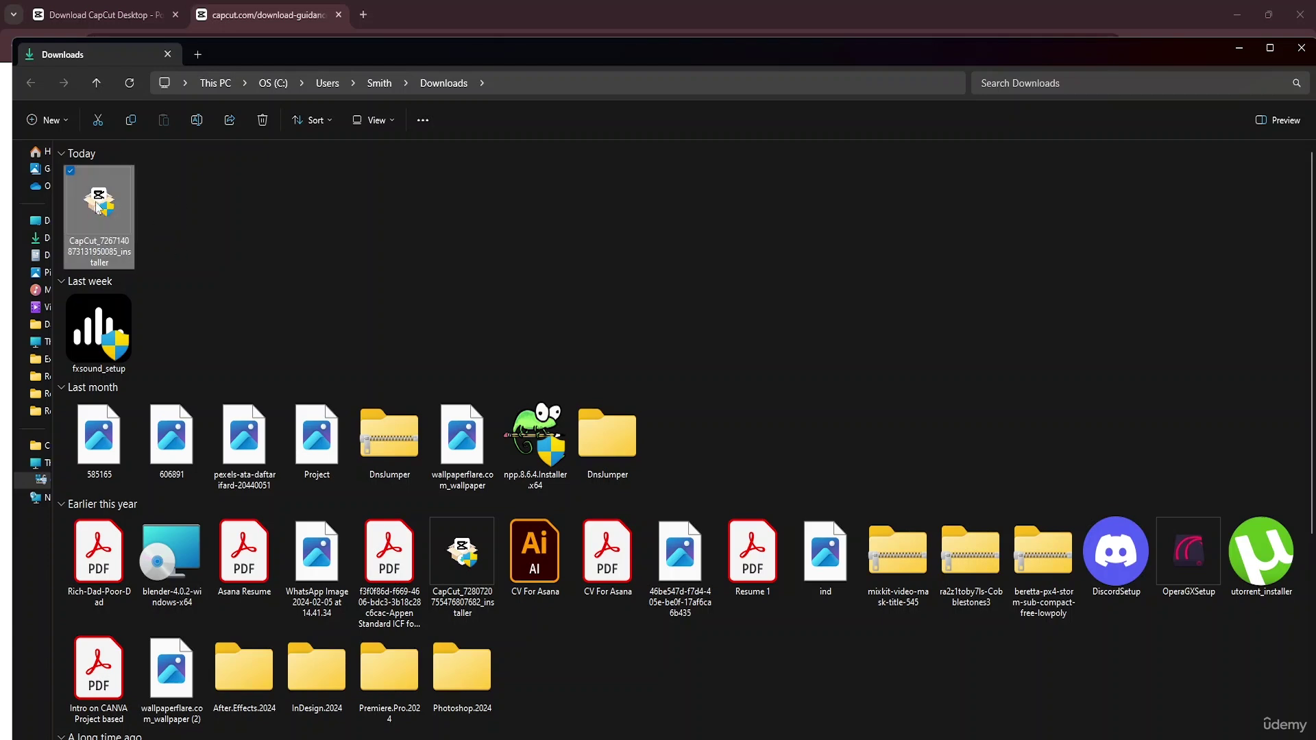
{"action": "double_click", "coordinate": [89, 202]}
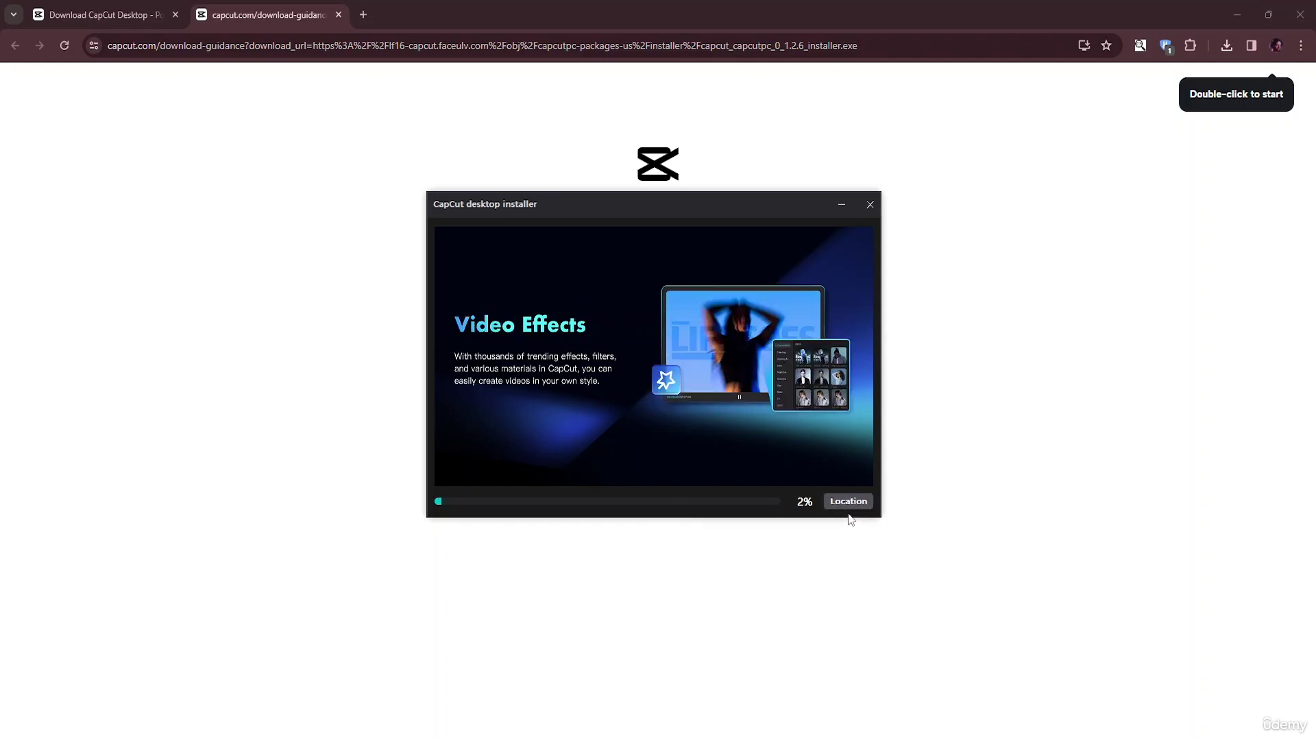
{"action": "left_click", "coordinate": [872, 206]}
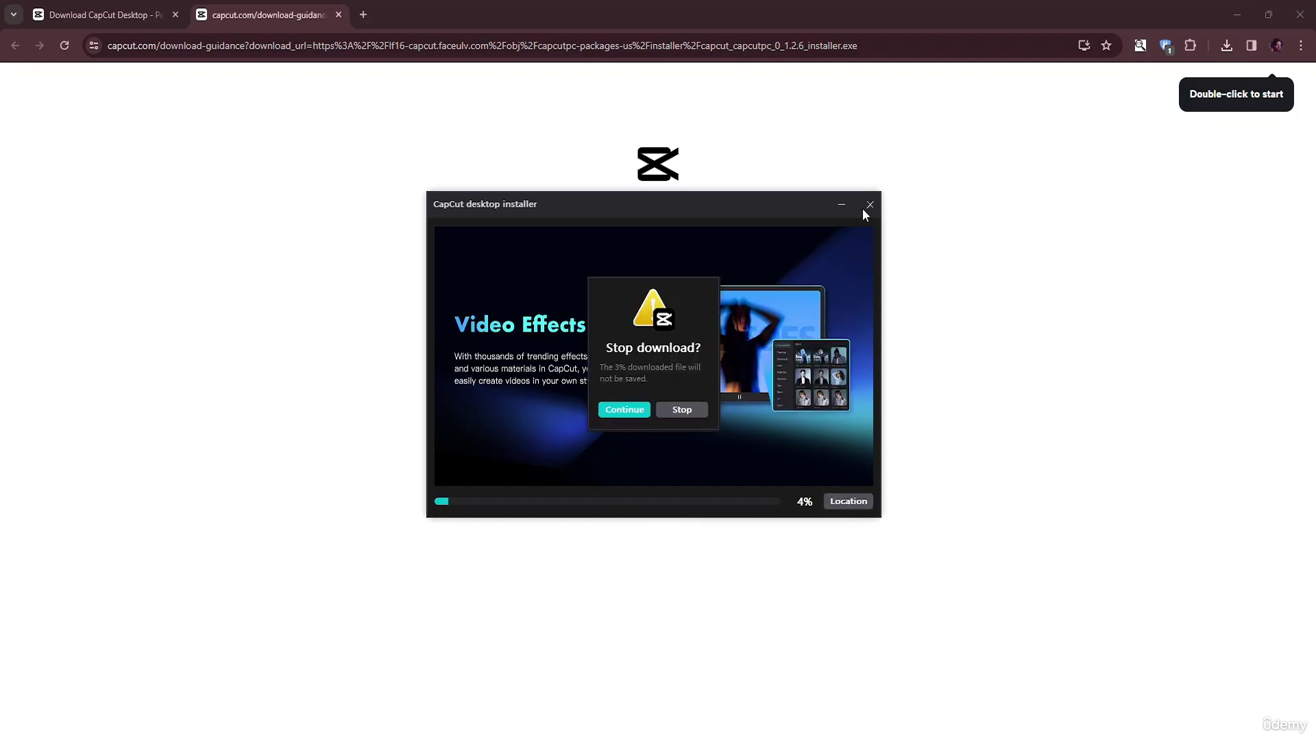
{"action": "left_click", "coordinate": [623, 411]}
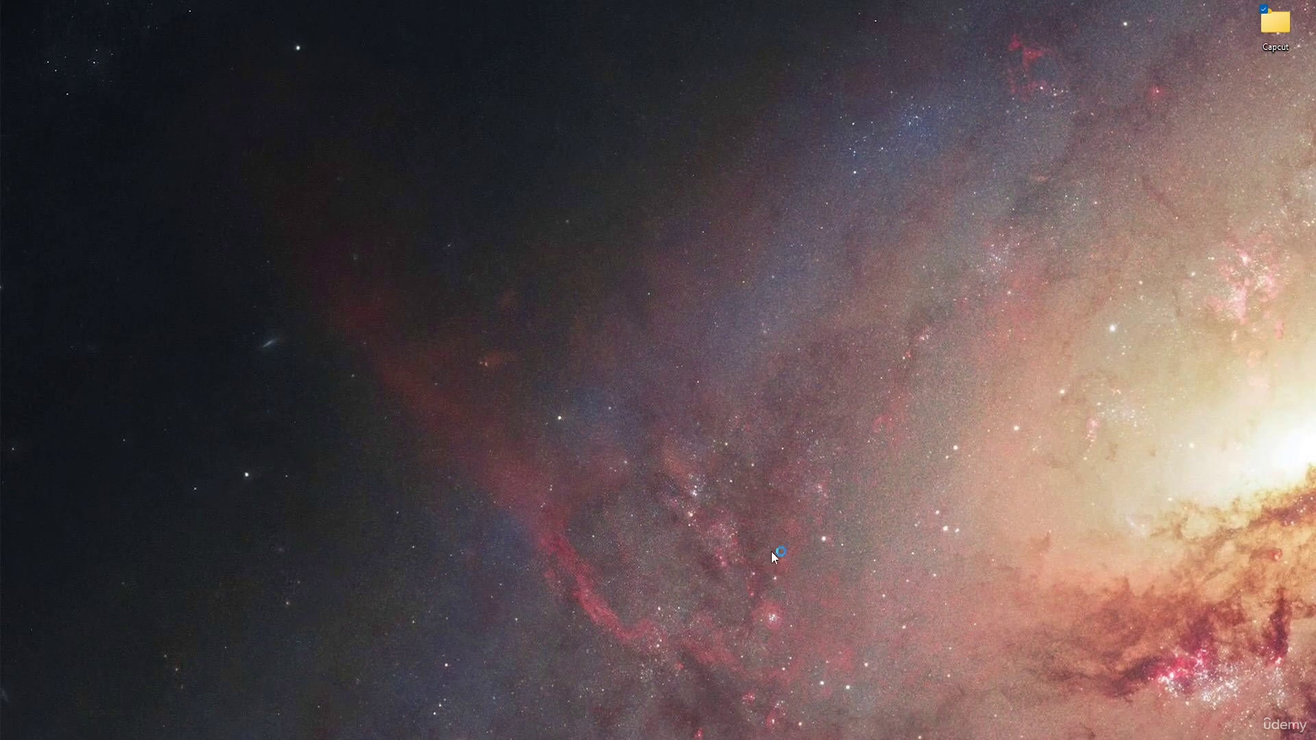
Move the CapCut home window to the middle of the desktop and maximize it
{"action": "left_click_drag", "start_coordinate": [1202, 195], "coordinate": [548, 172]}
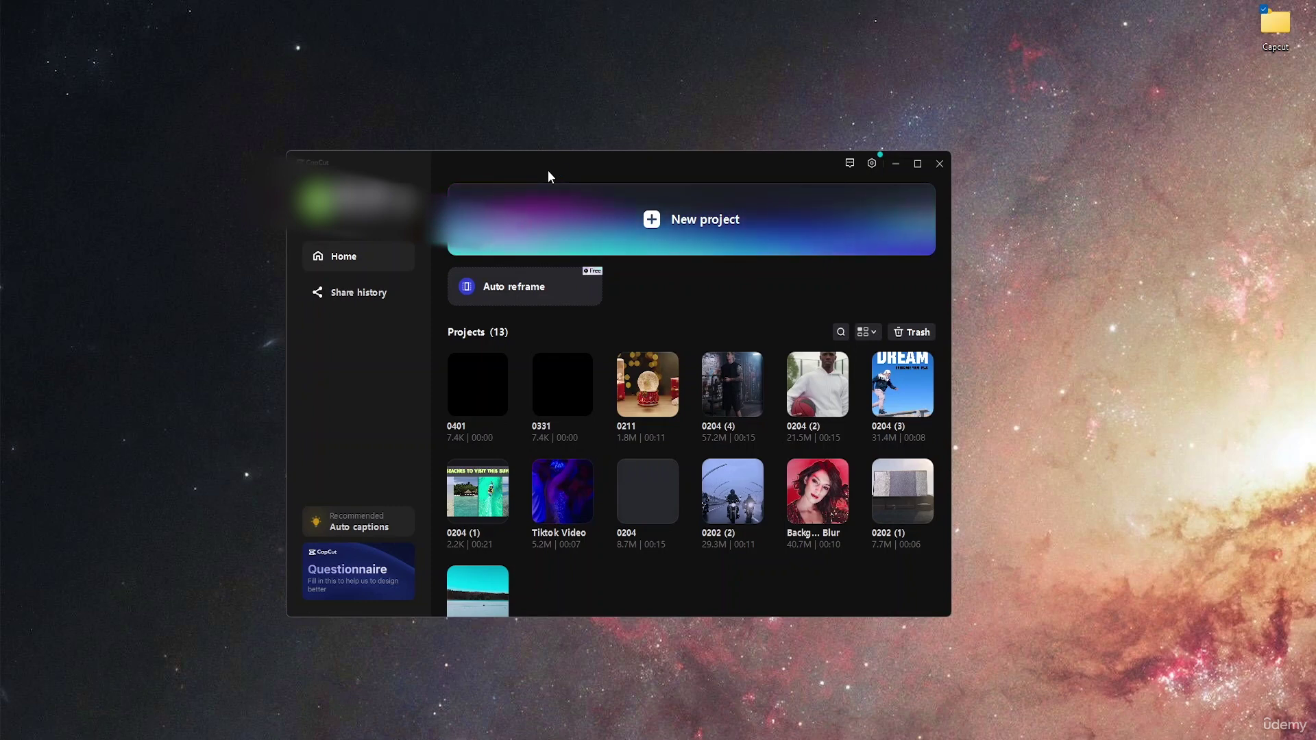
{"action": "left_click_drag", "start_coordinate": [626, 175], "coordinate": [697, 179]}
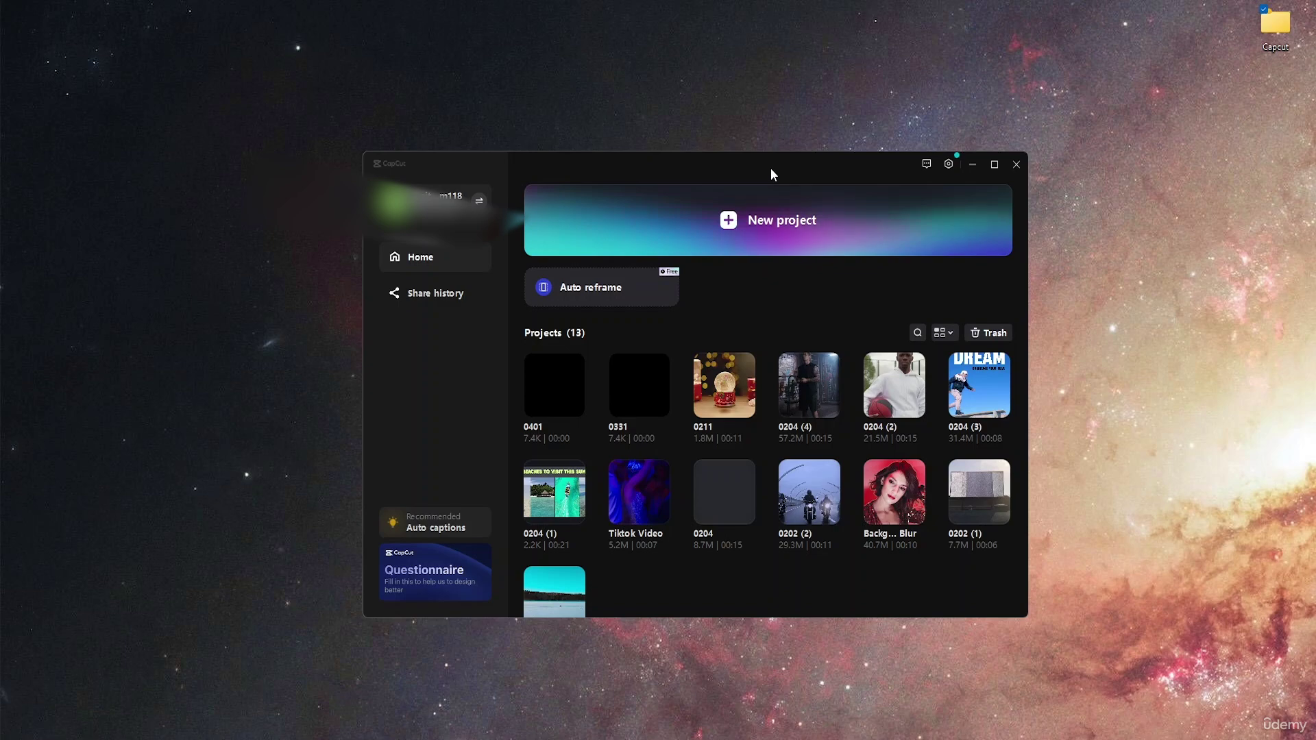
{"action": "mouse_move", "coordinate": [709, 177]}
{"action": "left_mouse_down"}
{"action": "mouse_move", "coordinate": [702, 167]}
{"action": "mouse_move", "coordinate": [703, 193]}
{"action": "left_mouse_up"}
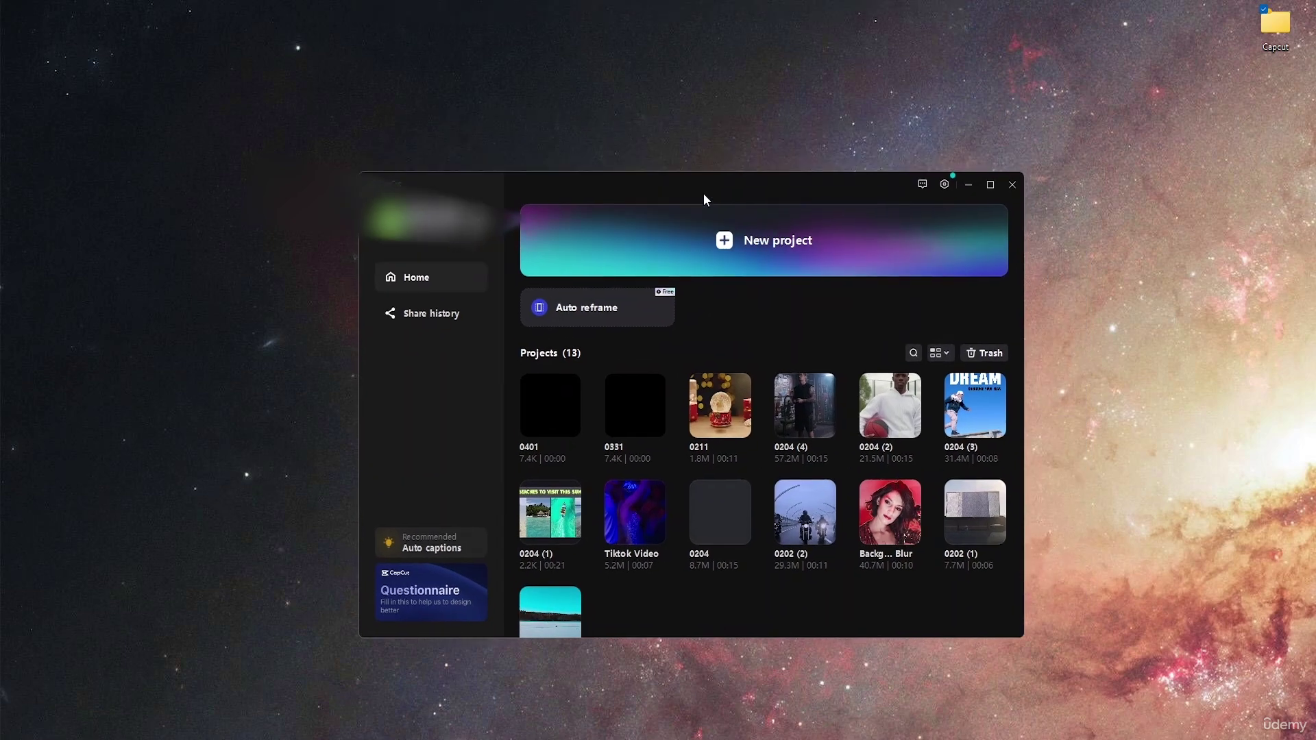
{"action": "left_click", "coordinate": [989, 184]}
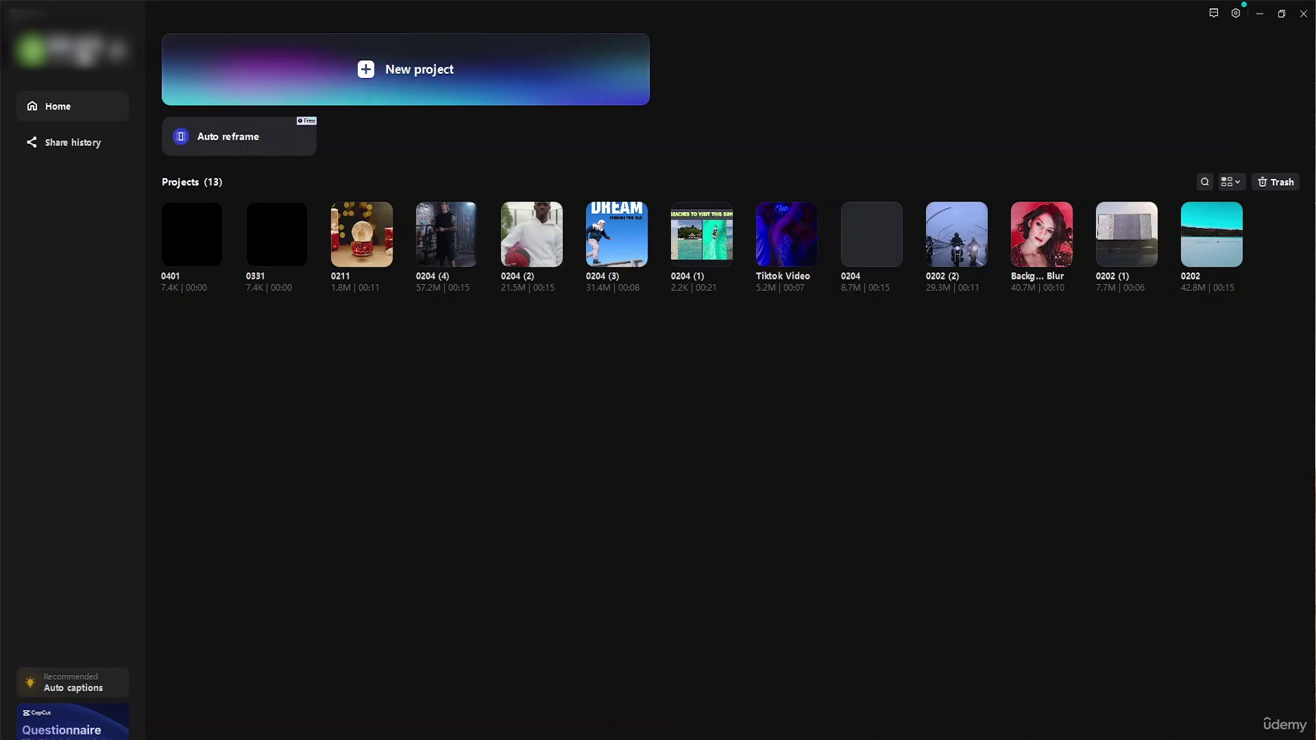
View the stickers and video effects sections of the account's Creator center and close it
{"action": "left_click", "coordinate": [118, 53]}
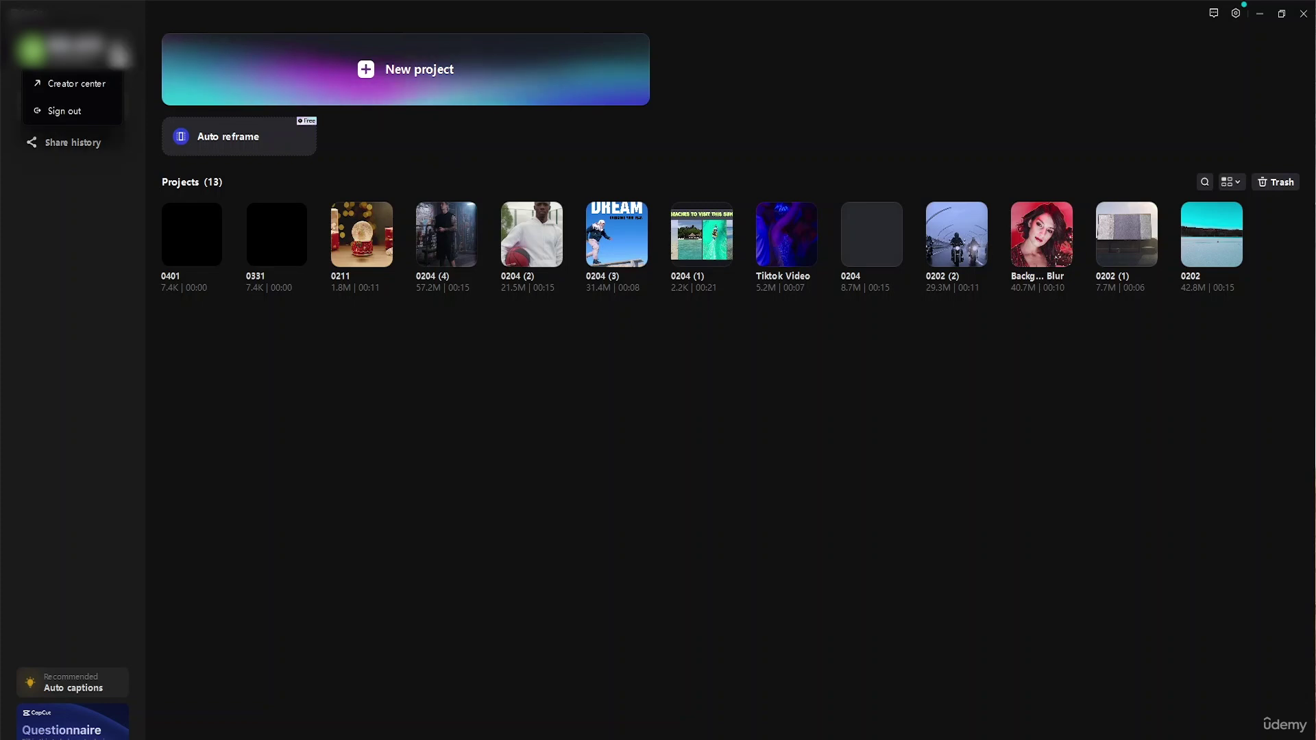
{"action": "left_click", "coordinate": [102, 85]}
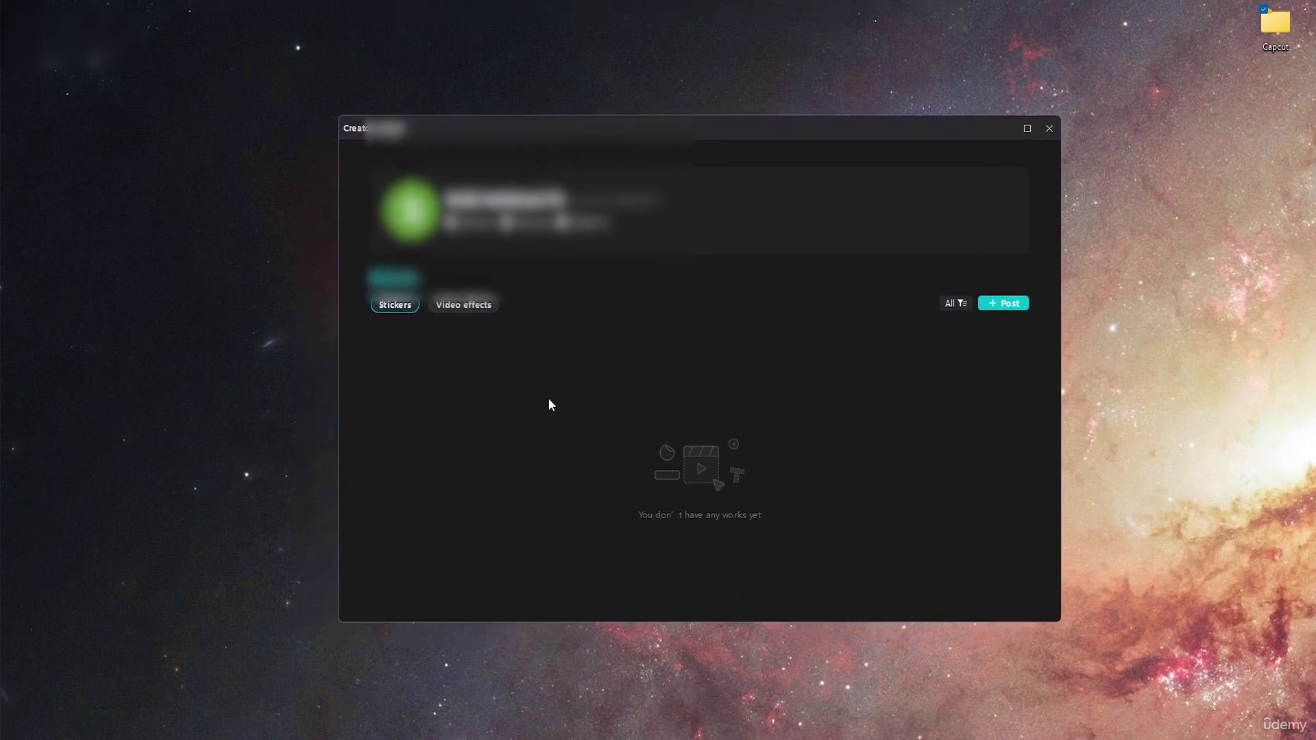
{"action": "left_click", "coordinate": [478, 307]}
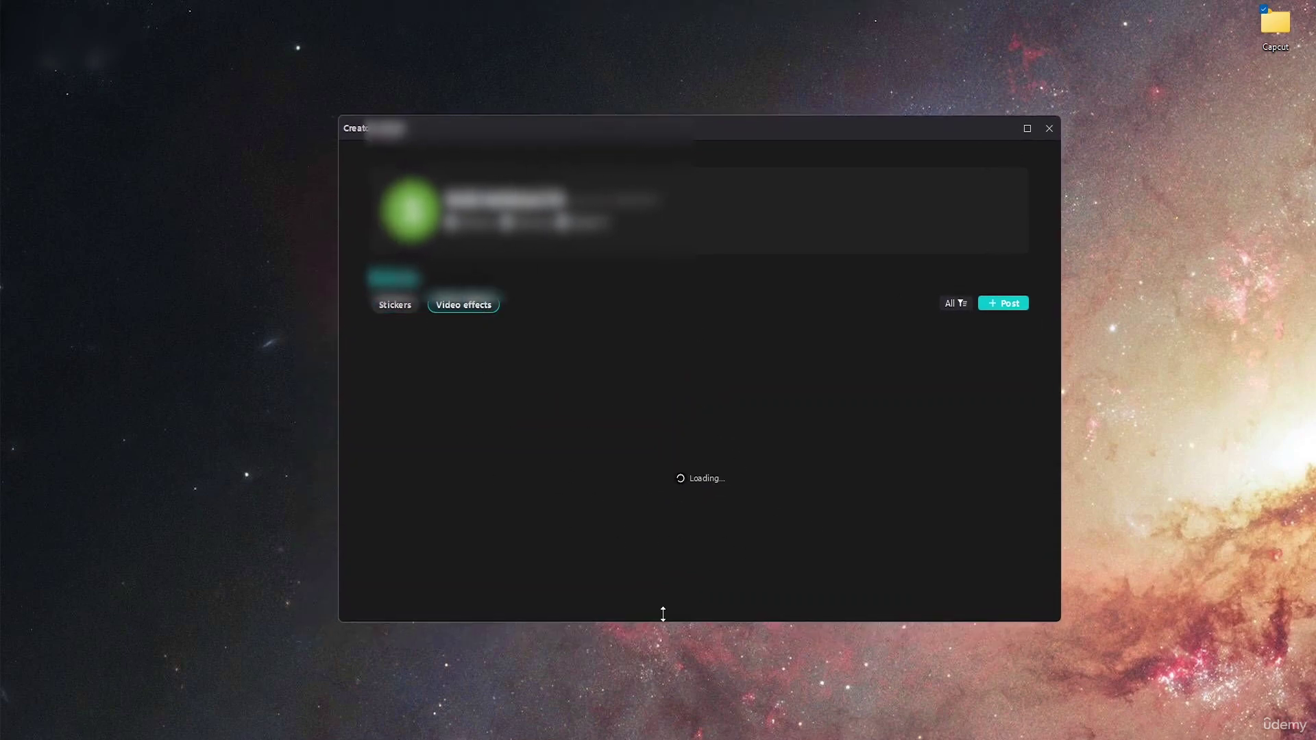
{"action": "left_click", "coordinate": [409, 305]}
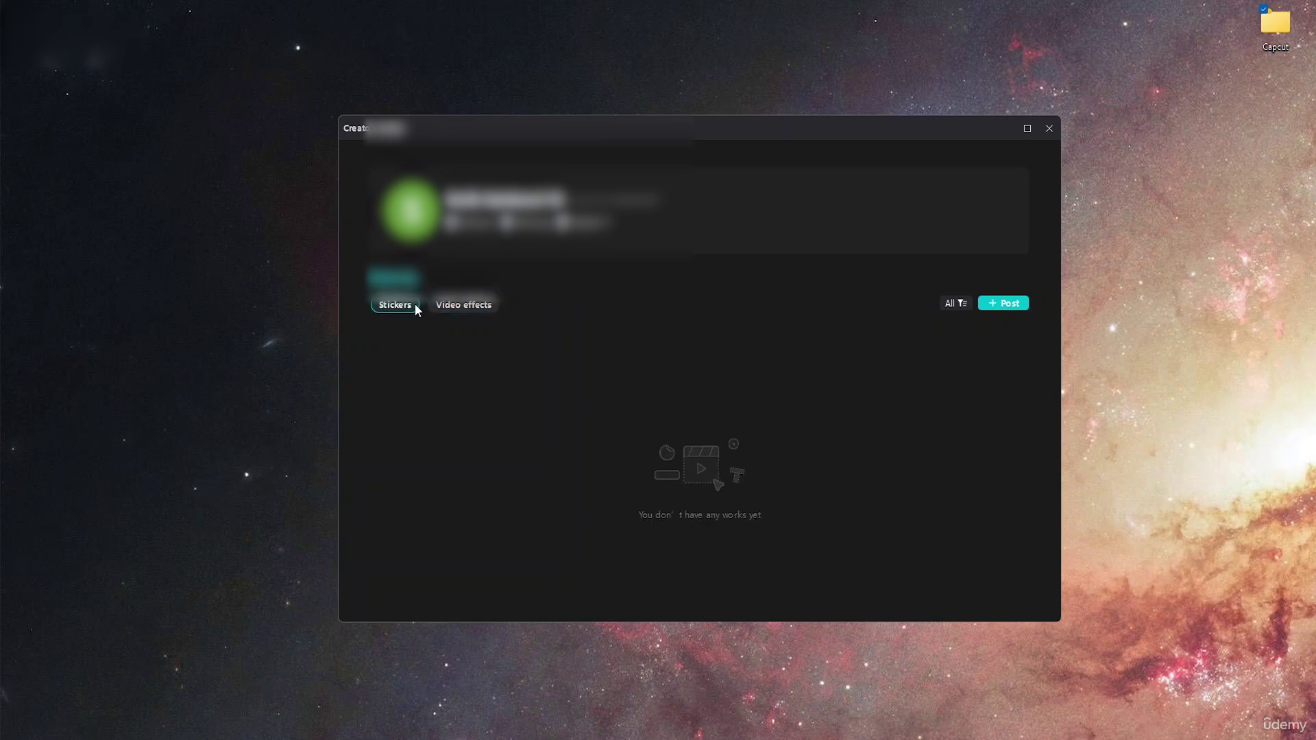
{"action": "left_click", "coordinate": [479, 306]}
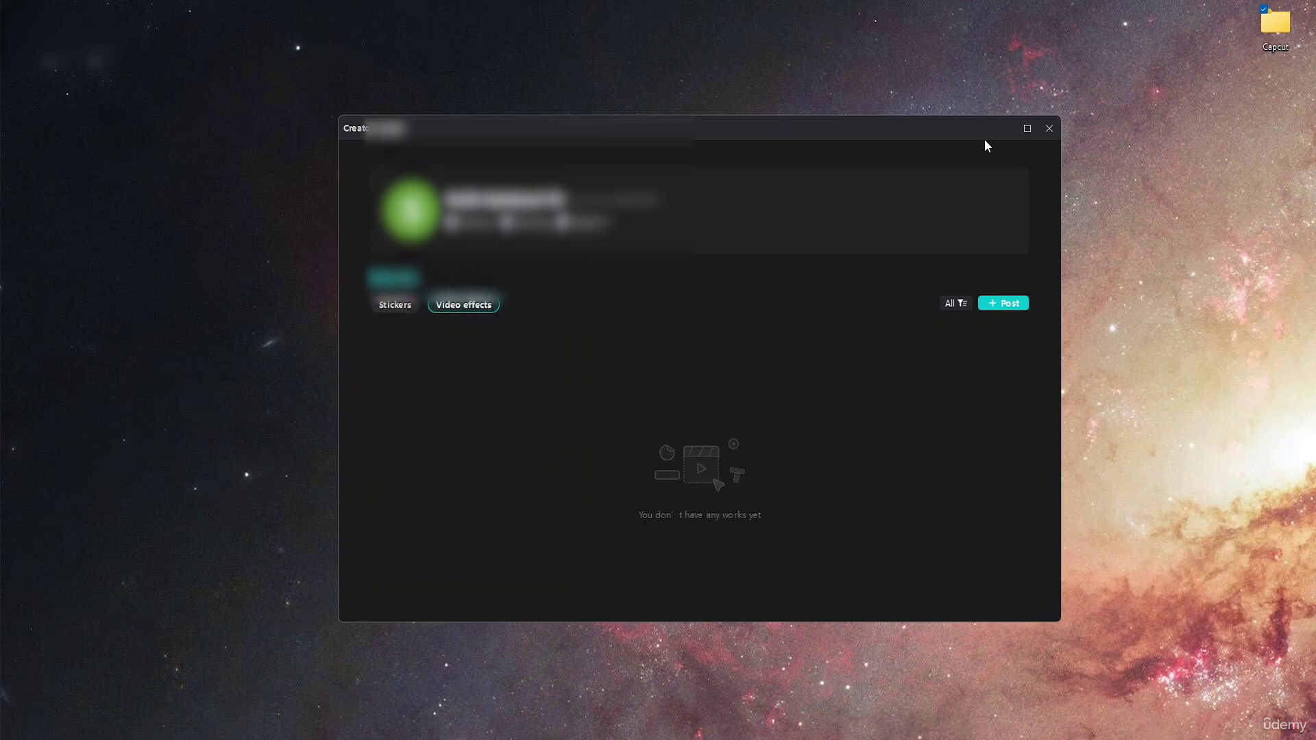
{"action": "left_click", "coordinate": [1046, 136]}
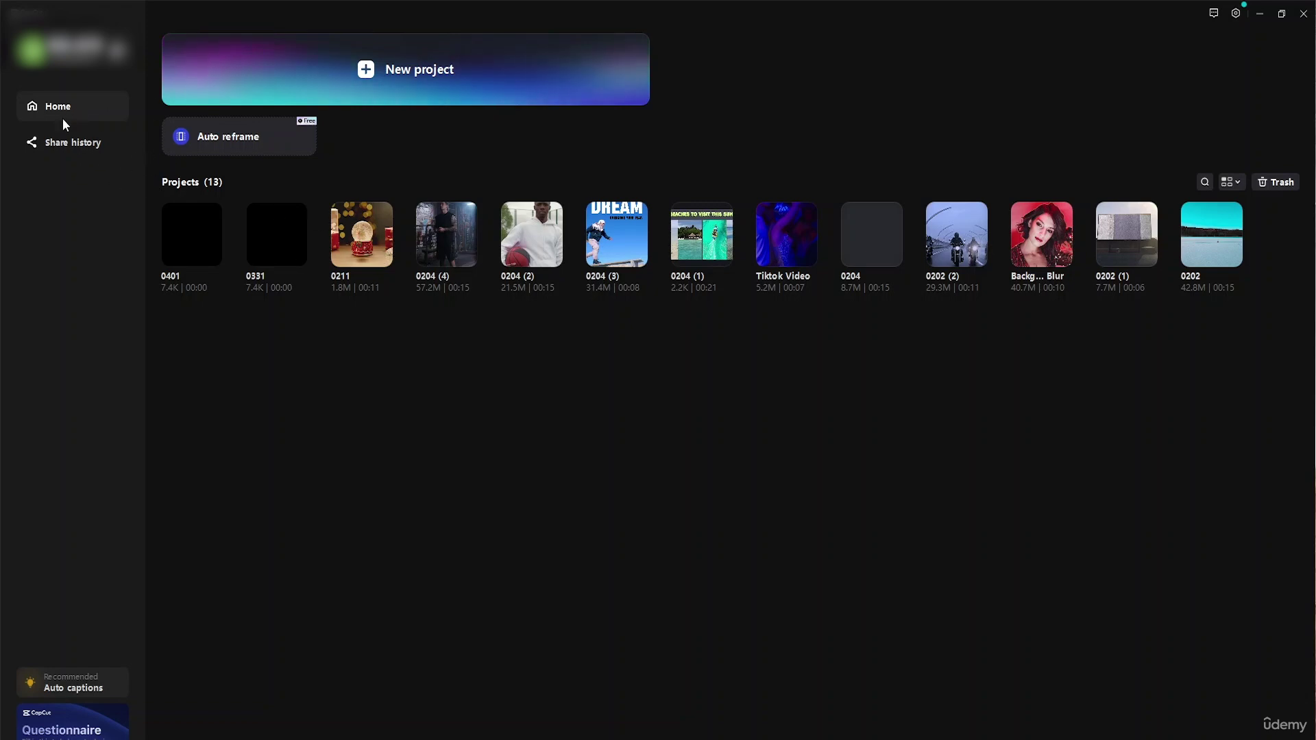
View the share history's lists of videos shared with you and shared by you
{"action": "left_click", "coordinate": [80, 144]}
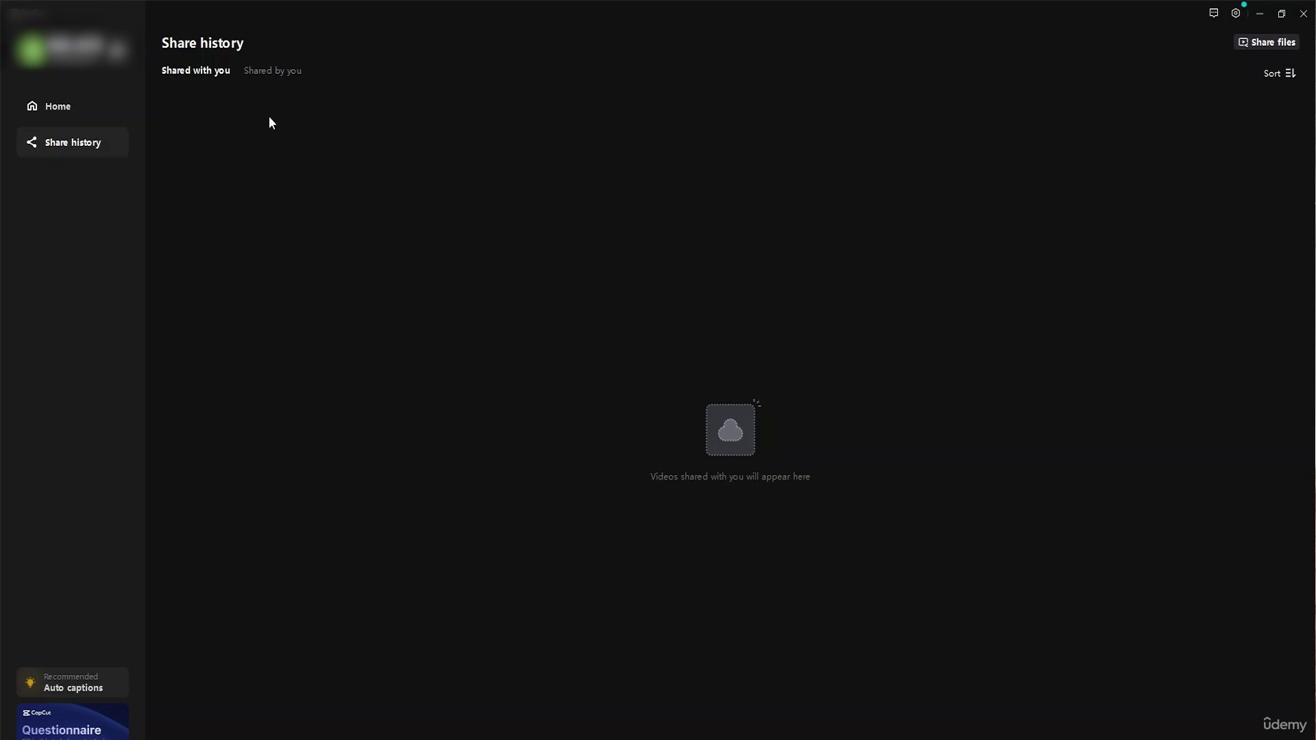
{"action": "left_click", "coordinate": [268, 71]}
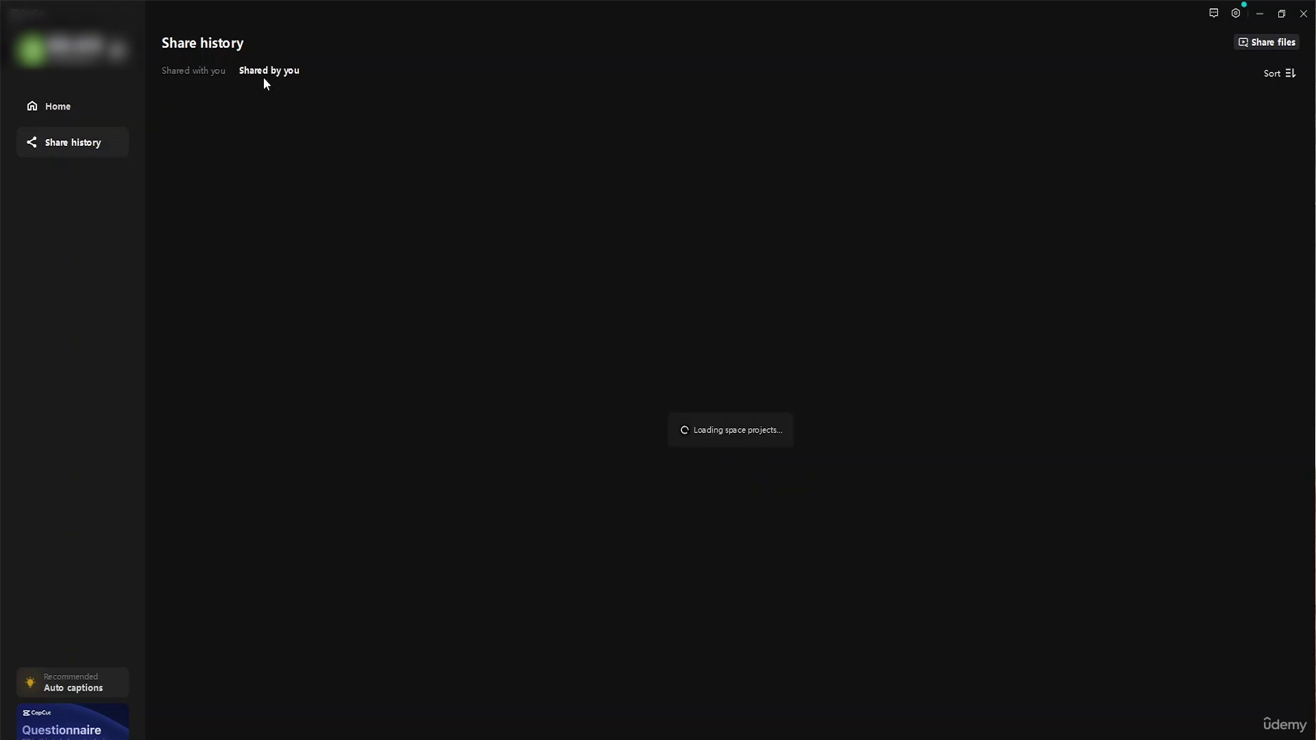
{"action": "left_click", "coordinate": [205, 71]}
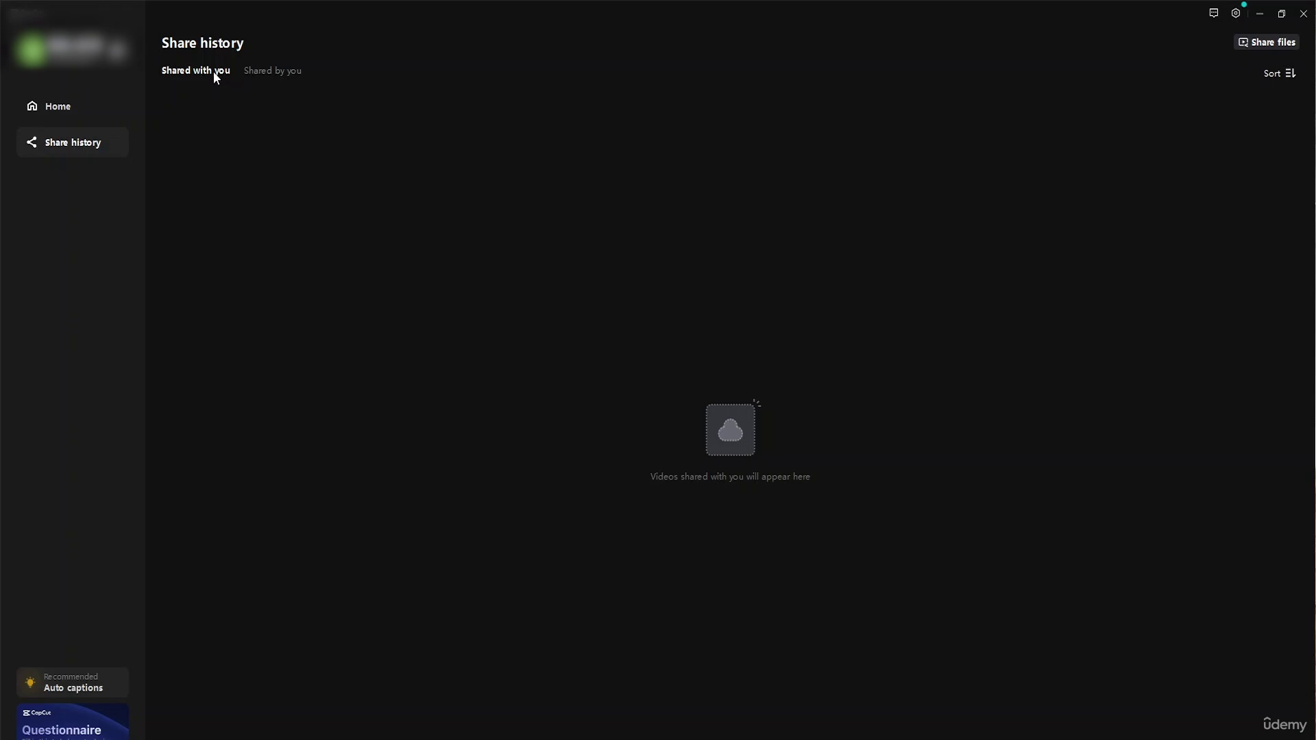
{"action": "left_click", "coordinate": [276, 71]}
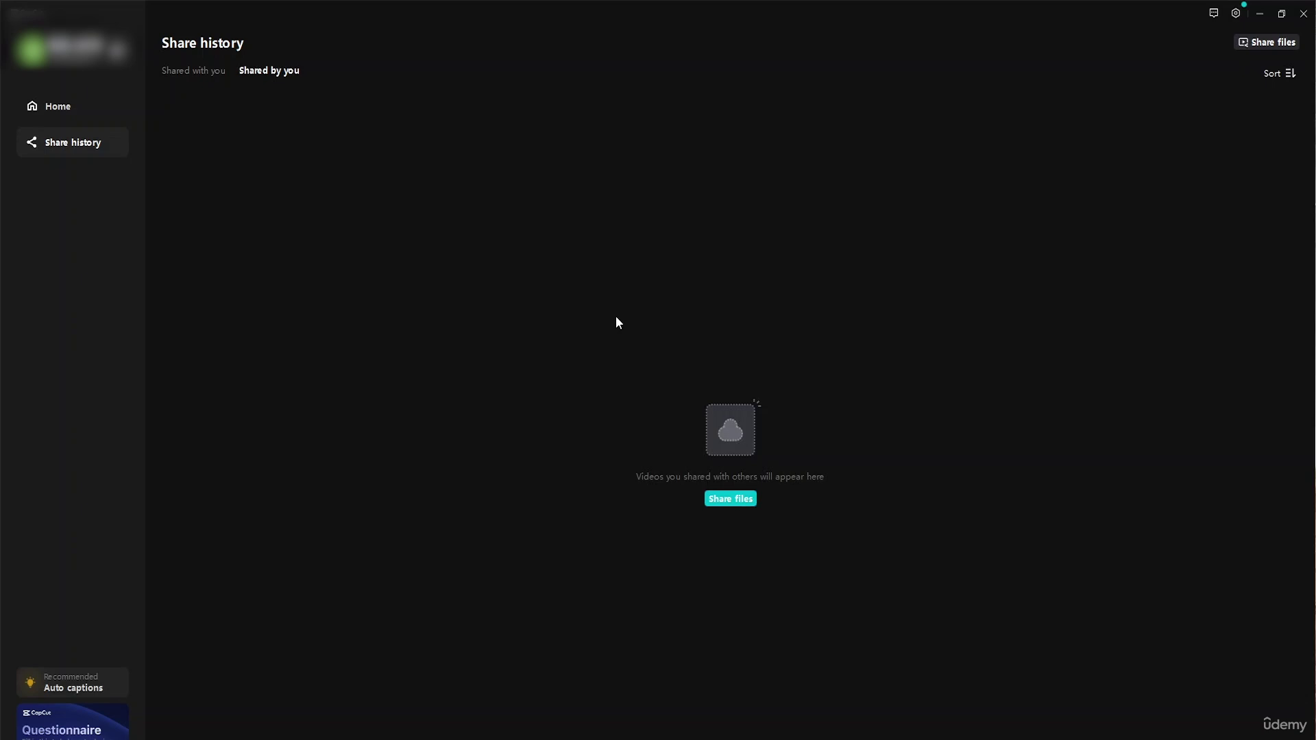
{"action": "left_click", "coordinate": [195, 76]}
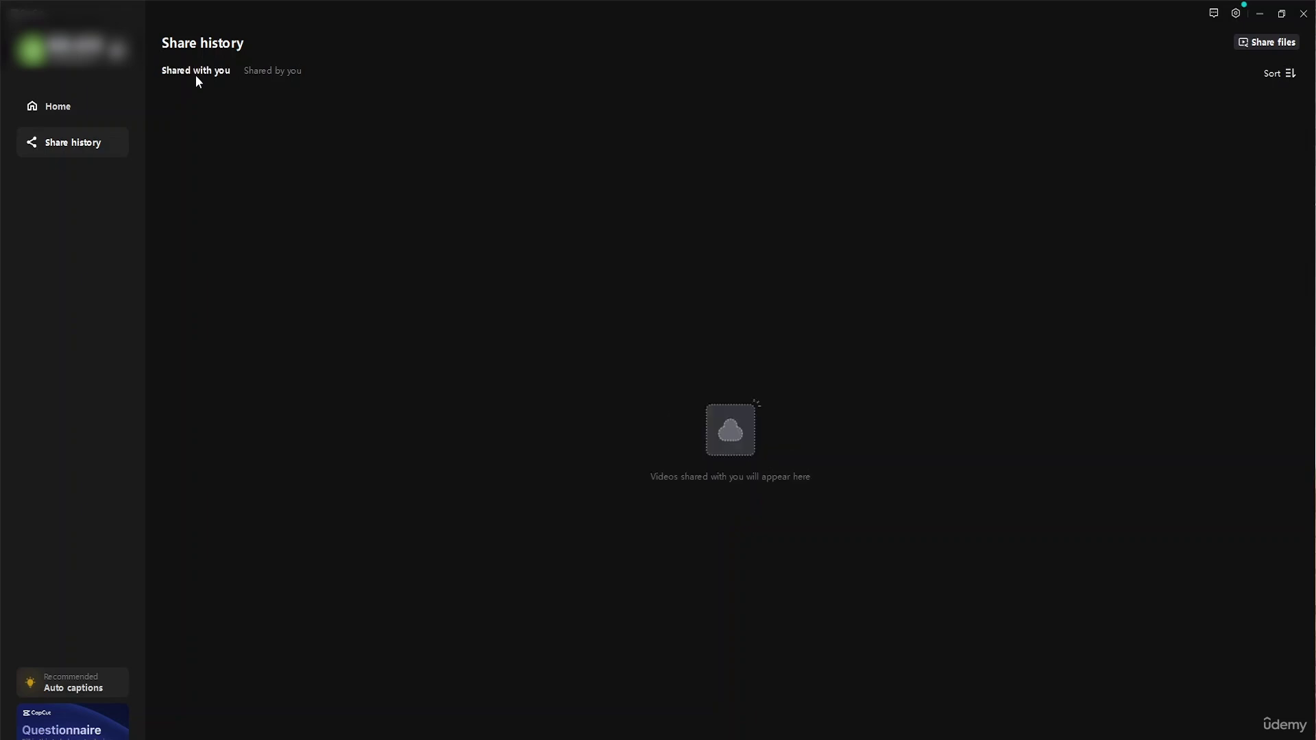
View the Share files options, cancel without sharing, and show the share history's sort orders
{"action": "left_click", "coordinate": [1260, 42]}
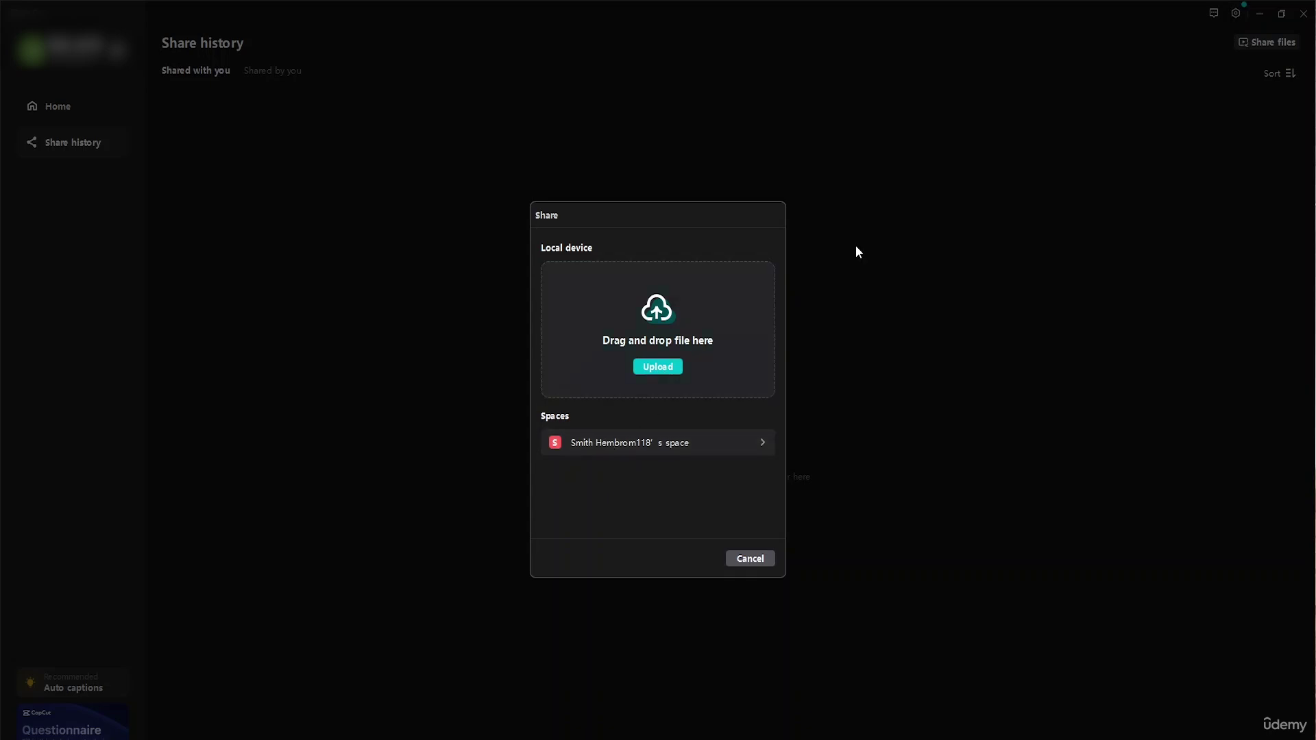
{"action": "left_click", "coordinate": [749, 558]}
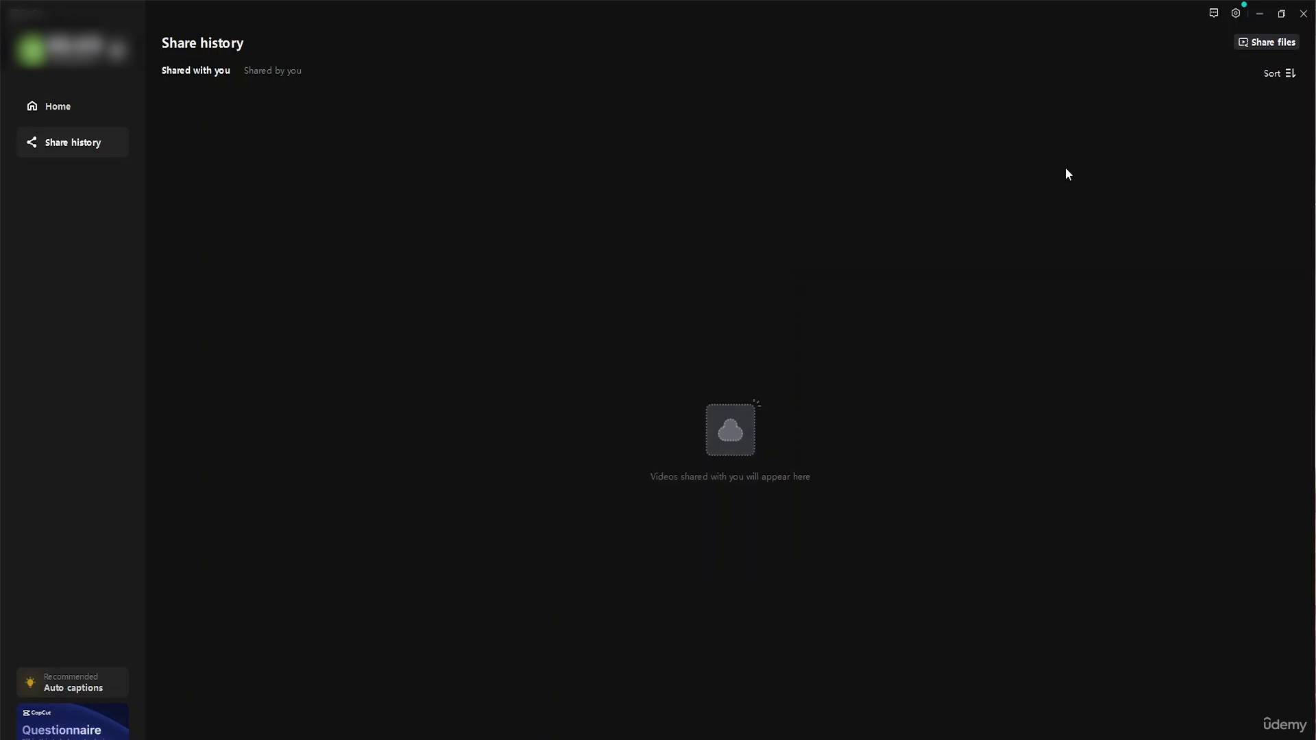
{"action": "left_click", "coordinate": [1276, 74]}
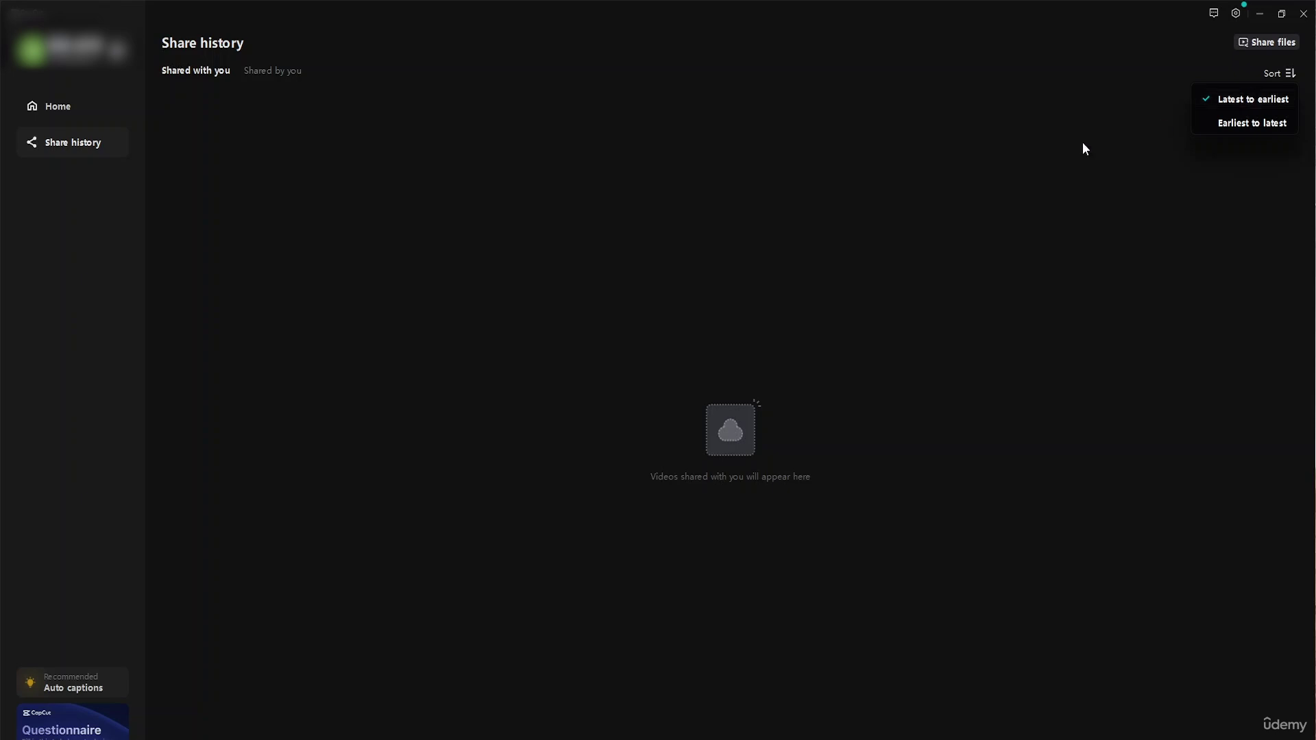
Return to the home page and search the projects by name for 0202
{"action": "left_click", "coordinate": [74, 117]}
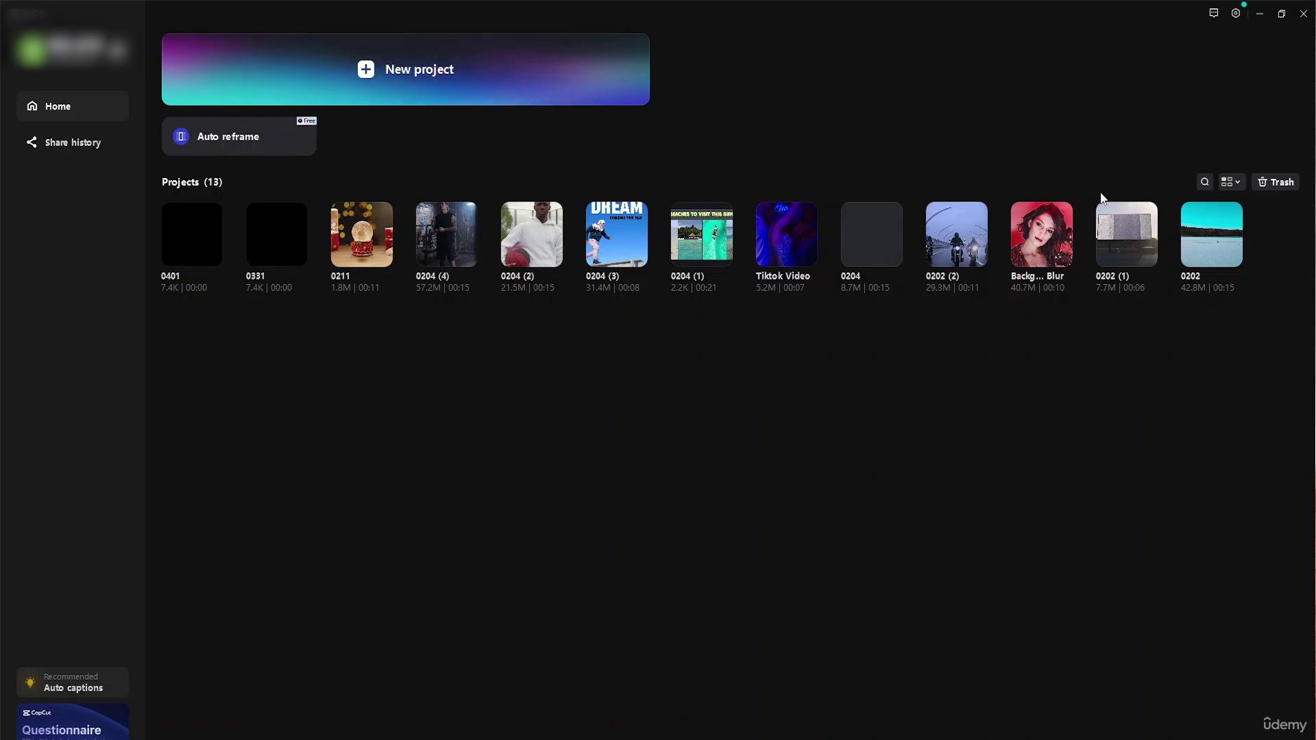
{"action": "left_click", "coordinate": [1204, 183]}
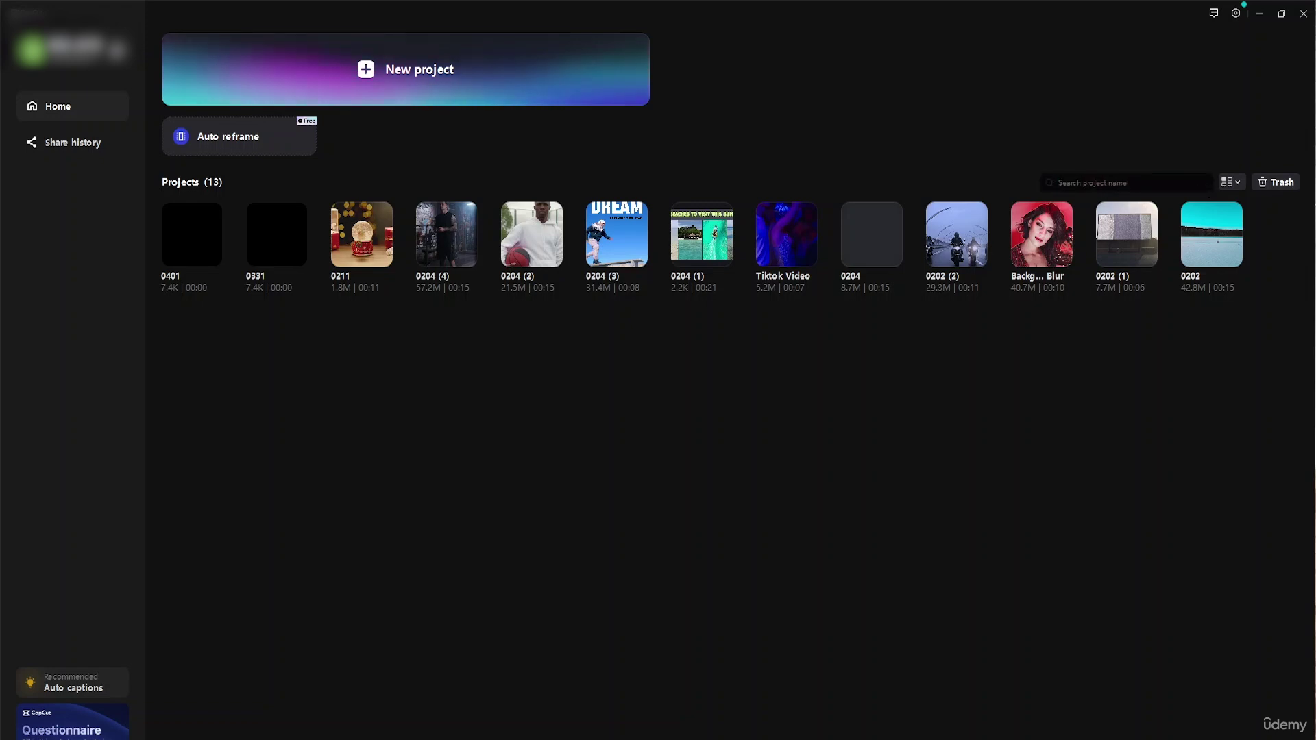
{"action": "type", "text": "0202"}
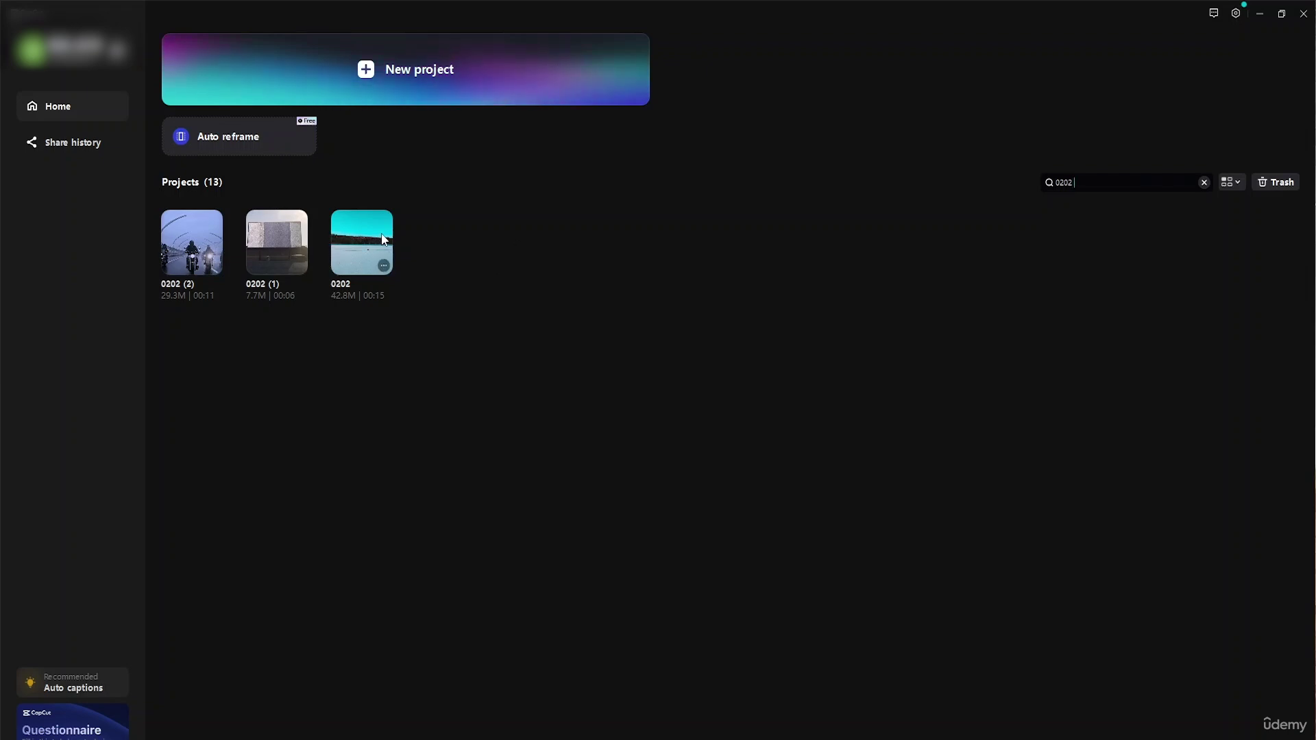
Narrow the project search to 0202 (2 and clear the search text to list all projects again
{"action": "type", "text": "(2"}
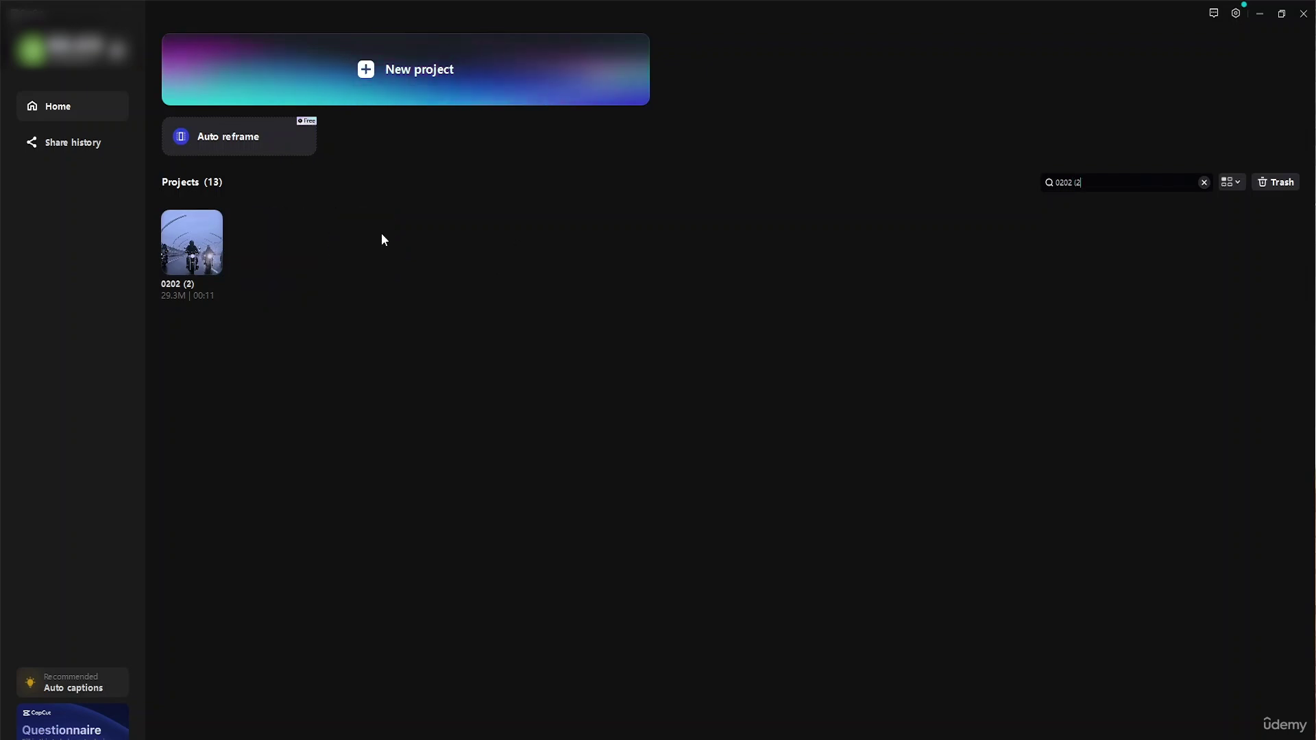
{"action": "key", "text": "BackSpace"}
{"action": "key", "text": "BackSpace"}
{"action": "key", "text": "BackSpace"}
{"action": "key", "text": "BackSpace"}
{"action": "key", "text": "BackSpace"}
{"action": "key", "text": "BackSpace"}
{"action": "key", "text": "BackSpace"}
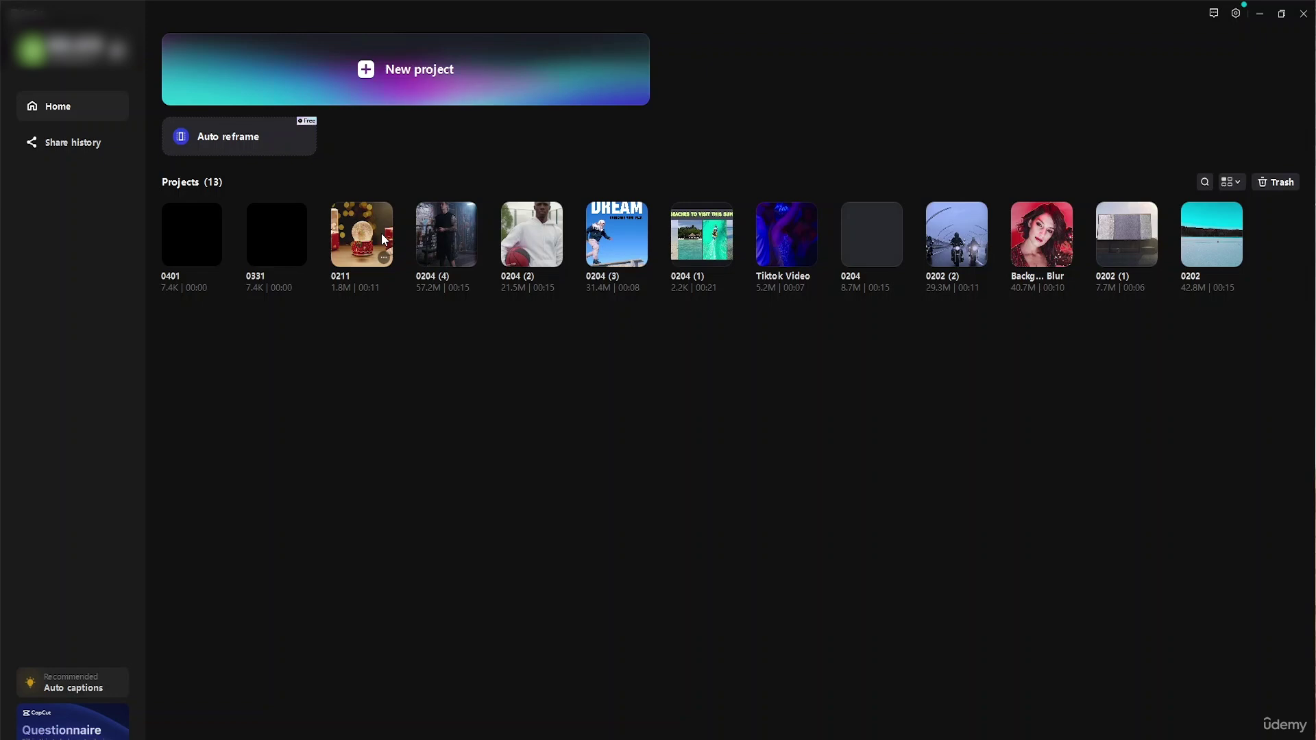
Show the projects in List view and switch them back to Grid view
{"action": "left_click", "coordinate": [1232, 188]}
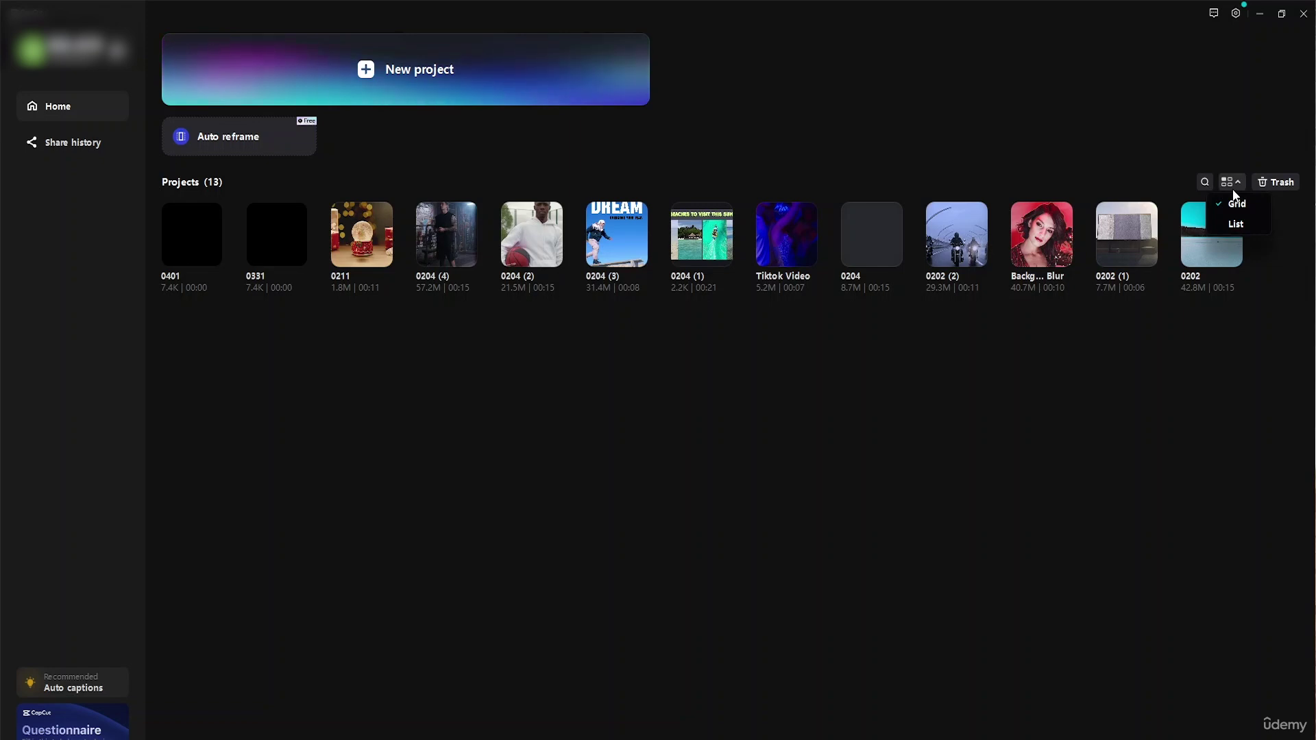
{"action": "left_click", "coordinate": [1236, 224]}
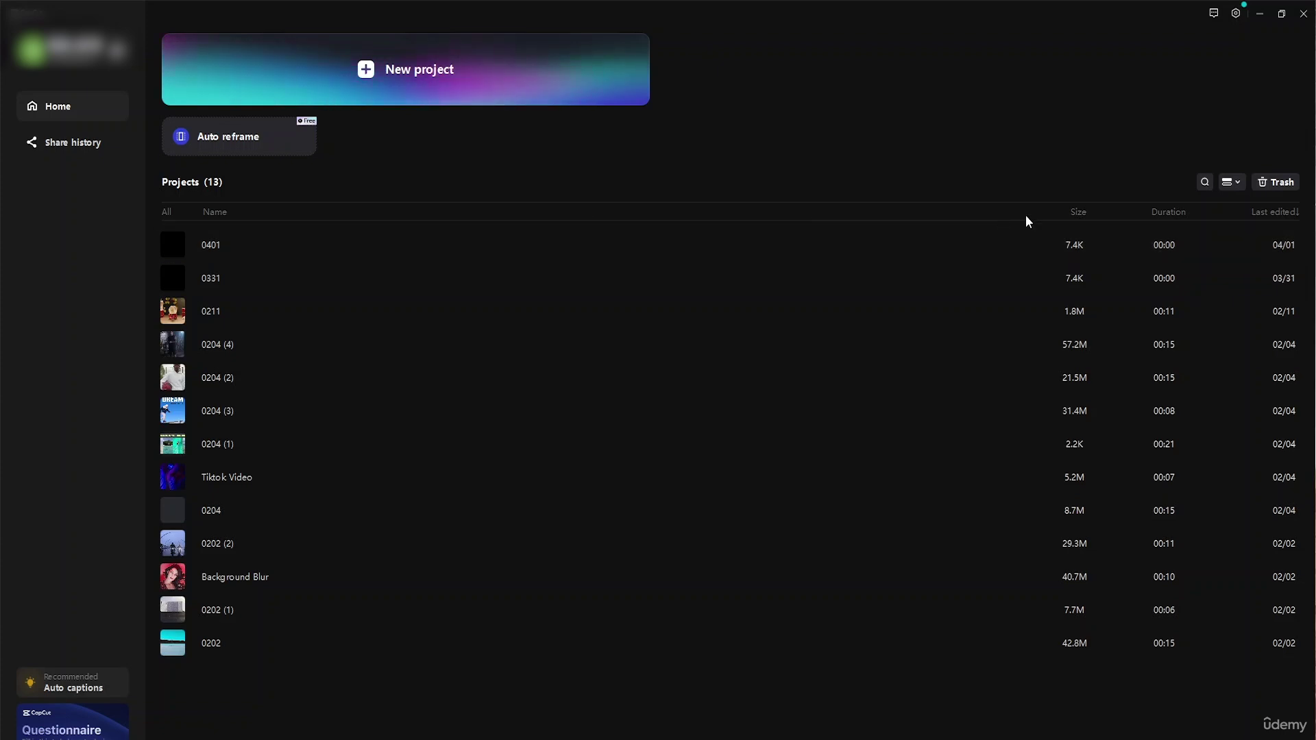
{"action": "left_click", "coordinate": [1238, 181]}
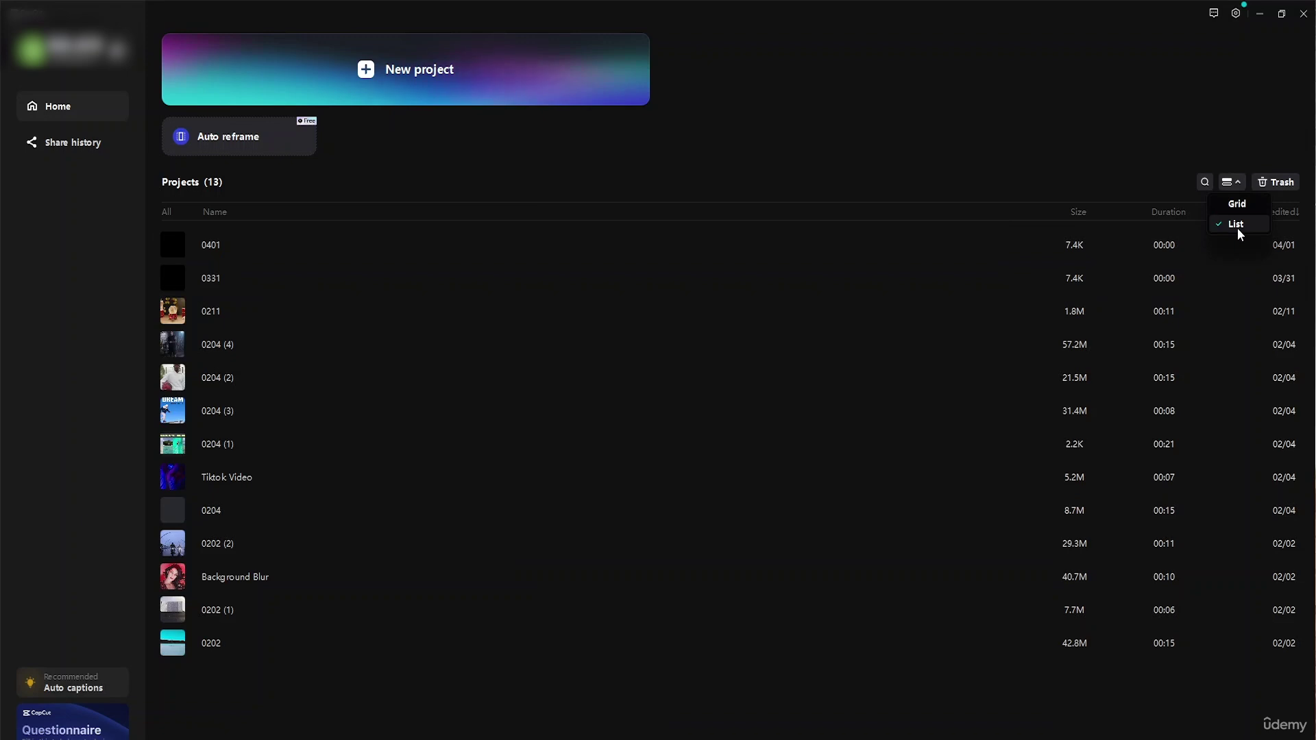
{"action": "left_click", "coordinate": [1233, 204]}
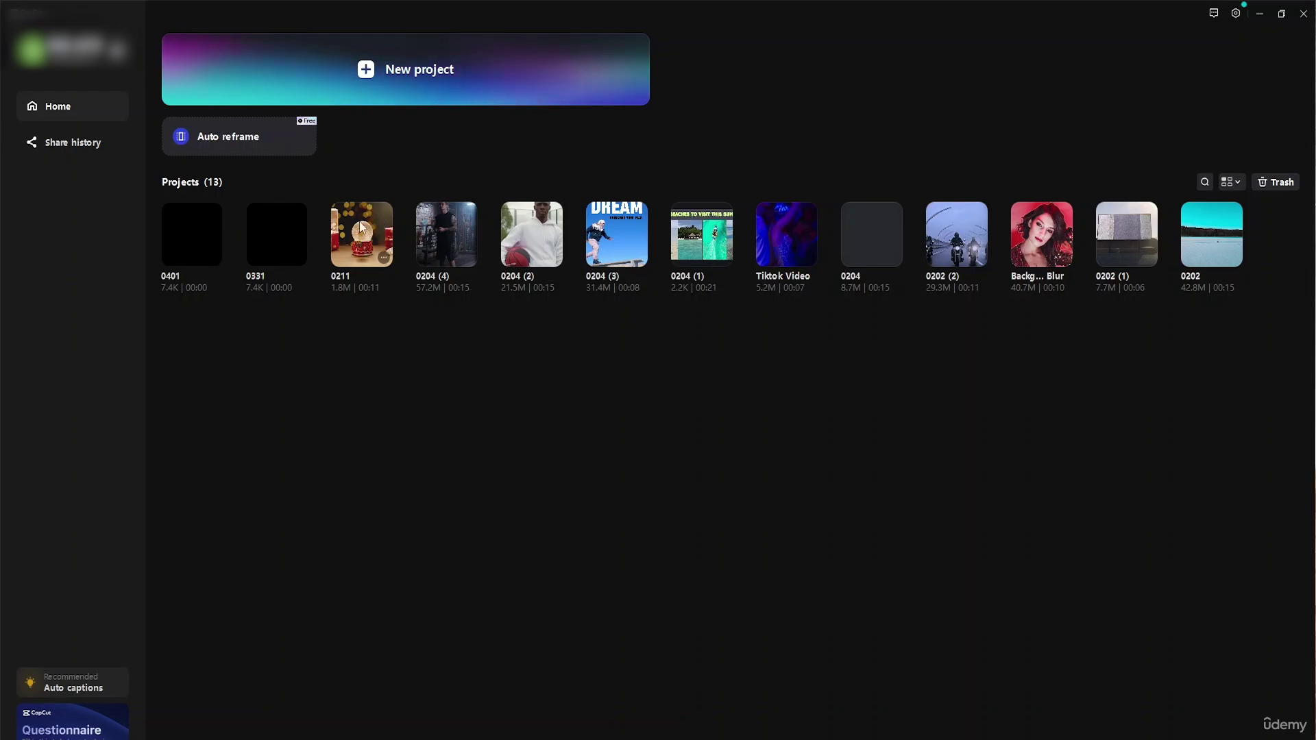
View project 0401 in a maximized editor window and close it to return to the project list
{"action": "key", "text": "super+d"}
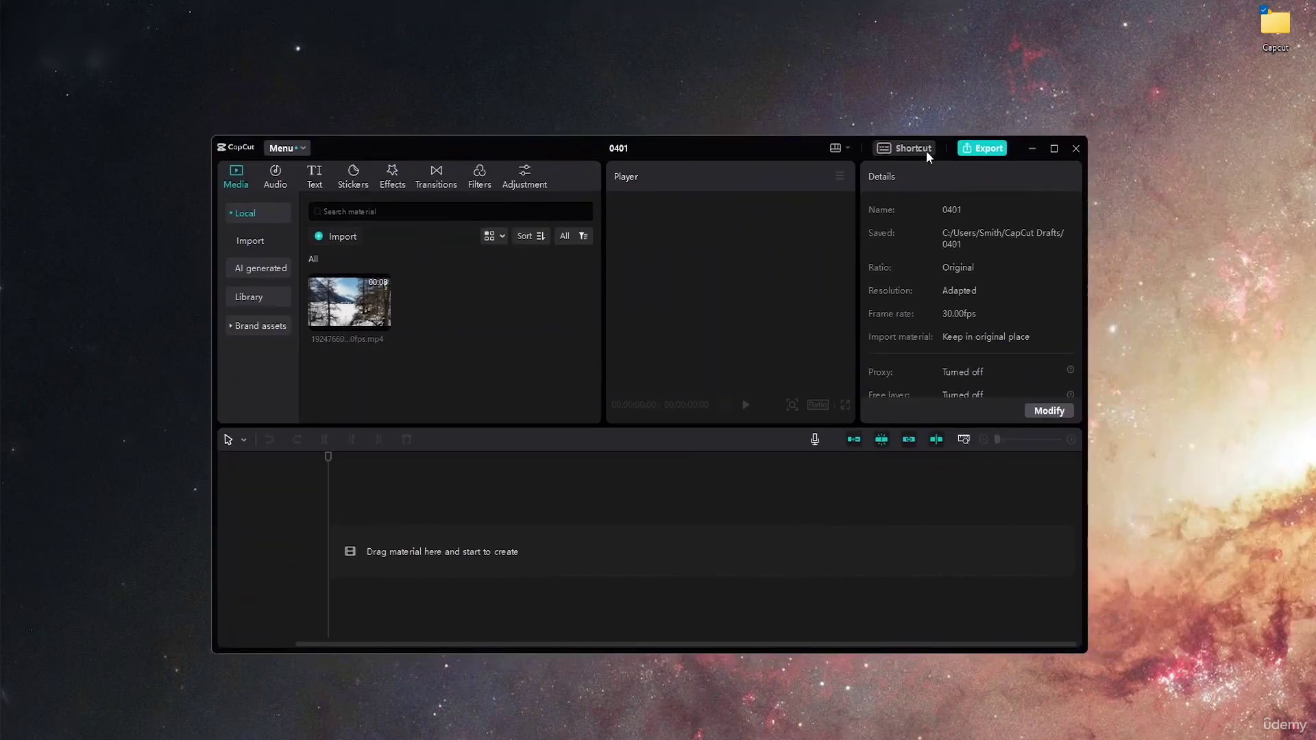
{"action": "left_click", "coordinate": [1051, 142]}
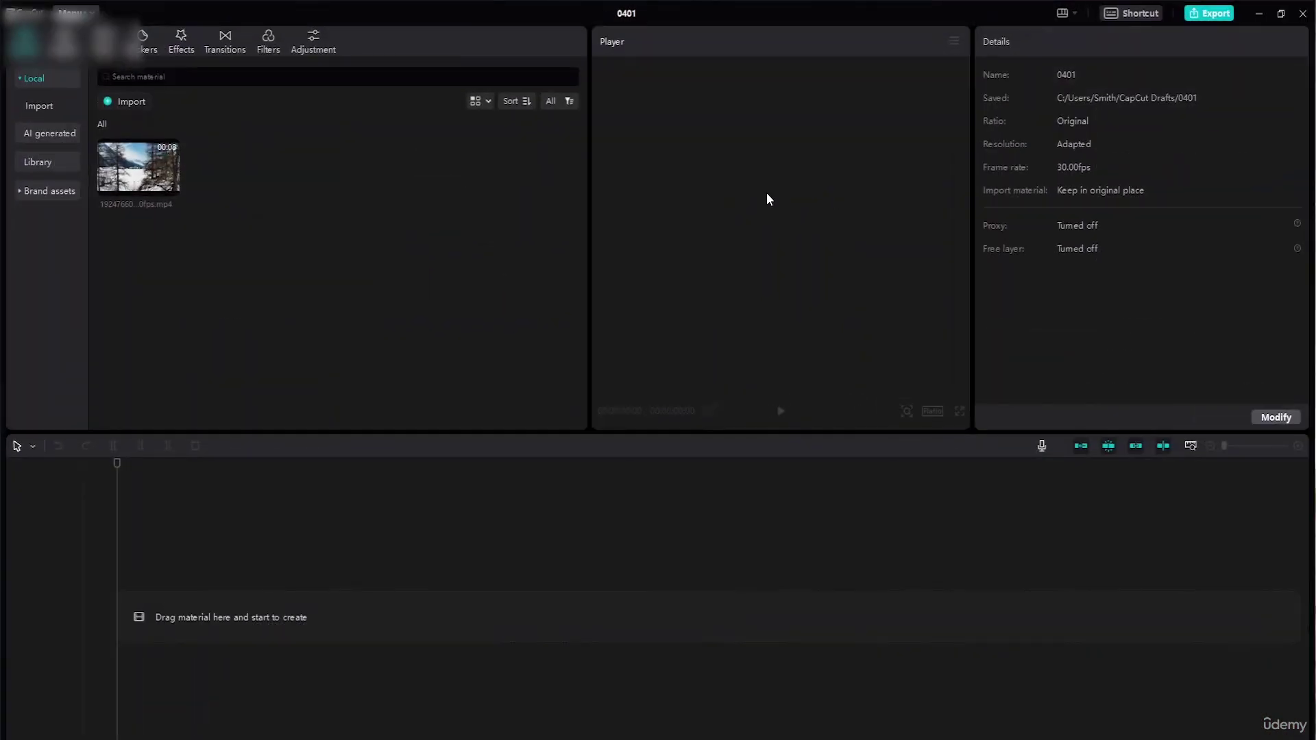
{"action": "left_click", "coordinate": [1302, 15]}
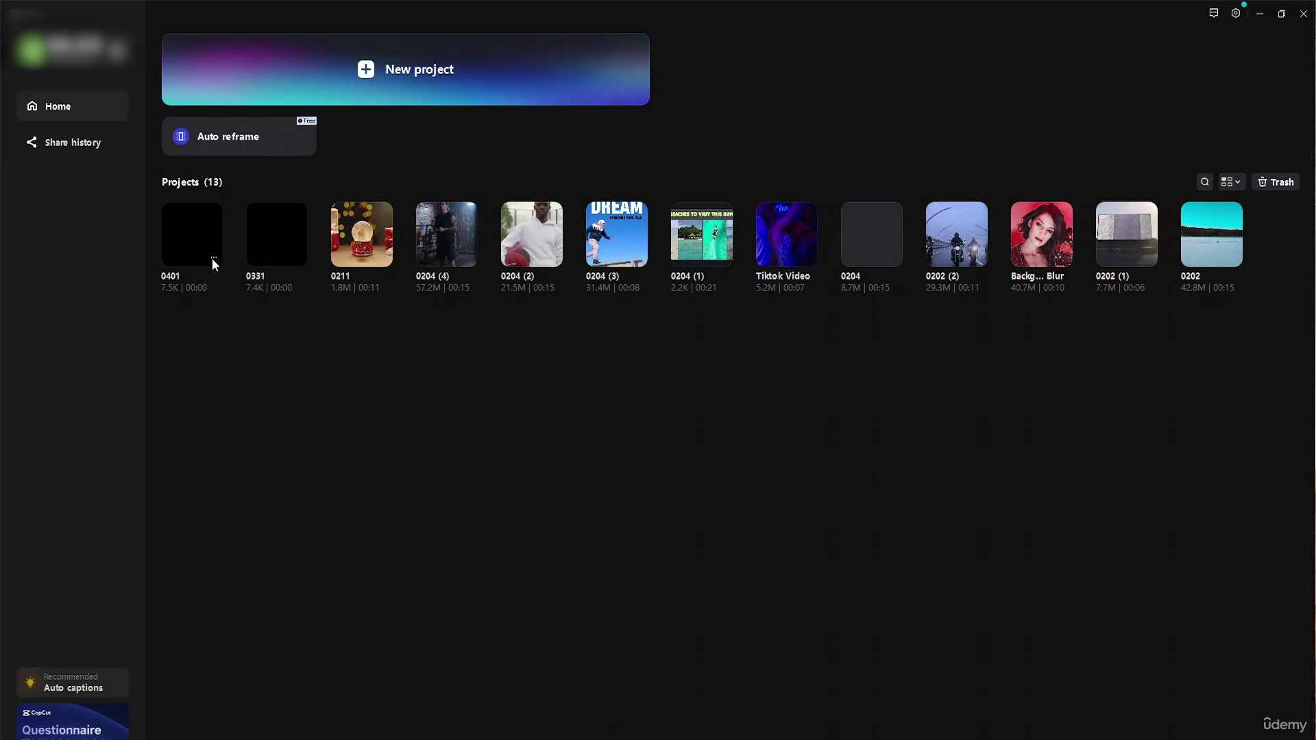
Rename project 0401 as dark
{"action": "left_click", "coordinate": [213, 259]}
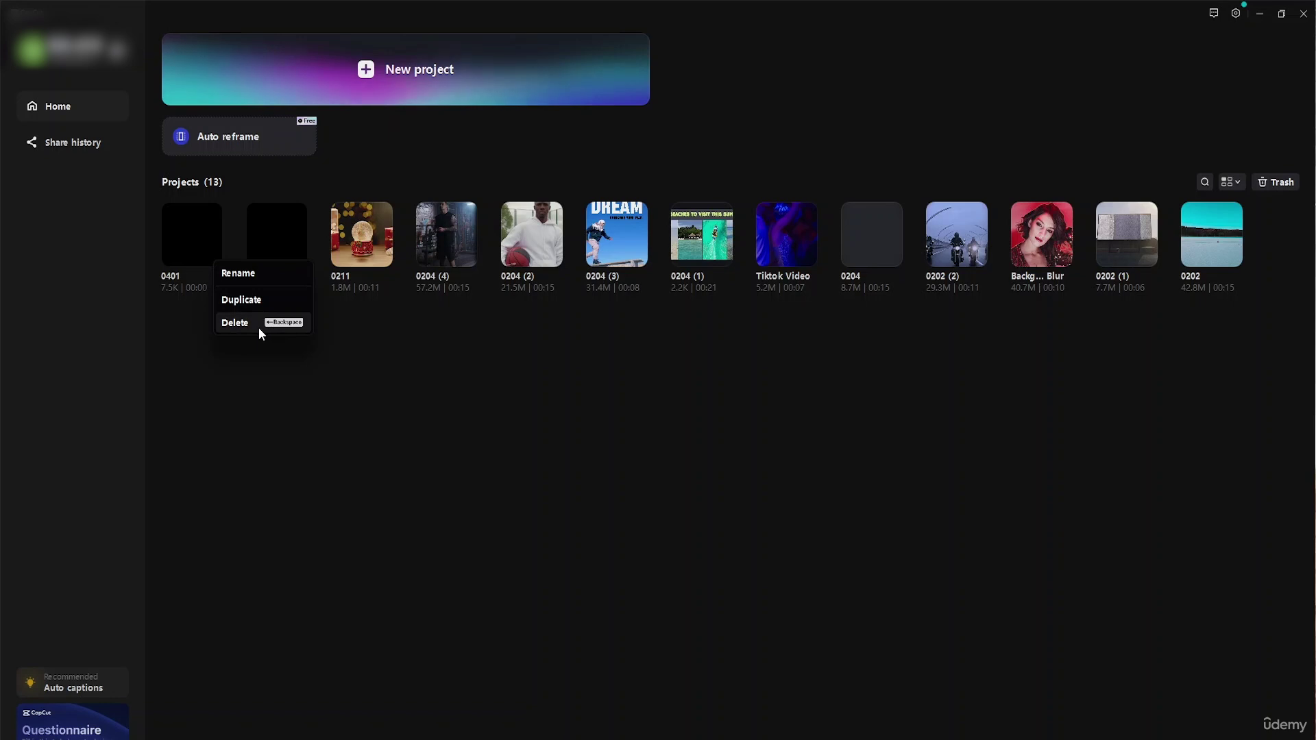
{"action": "left_click", "coordinate": [264, 273]}
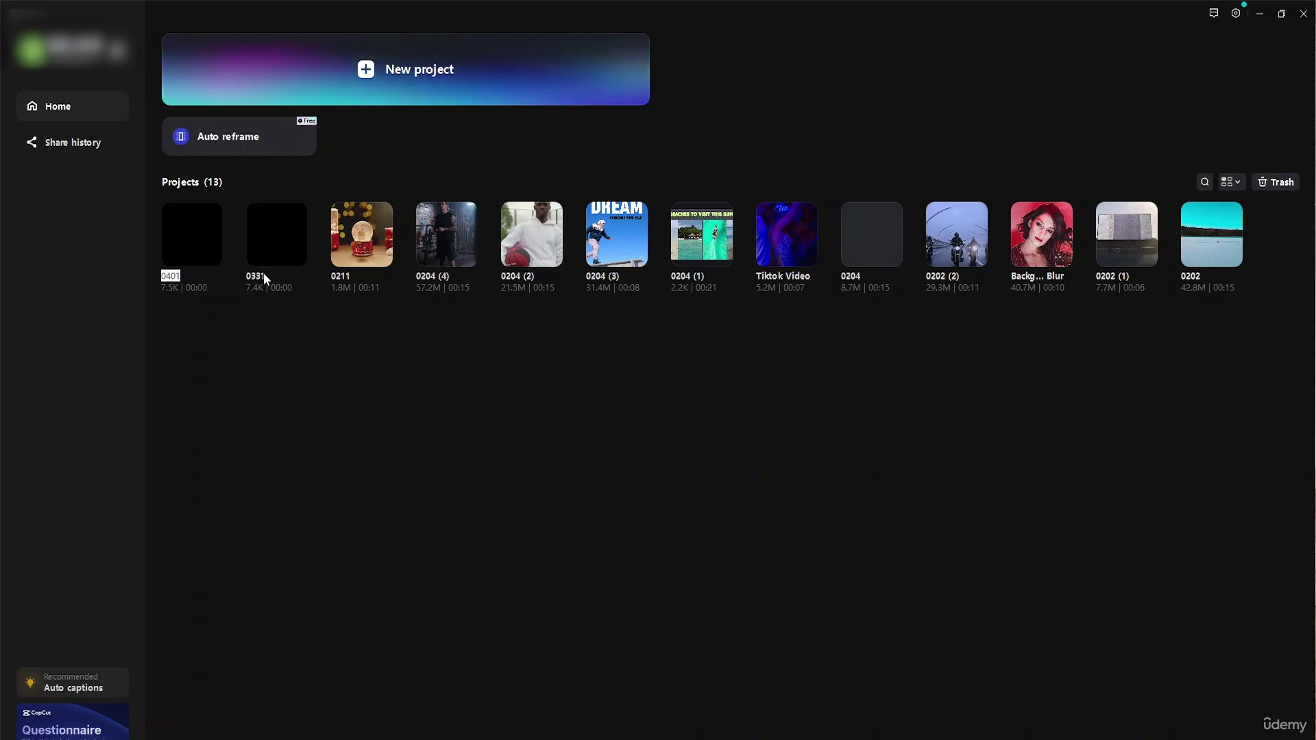
{"action": "type", "text": "dark"}
{"action": "key", "text": "Return"}
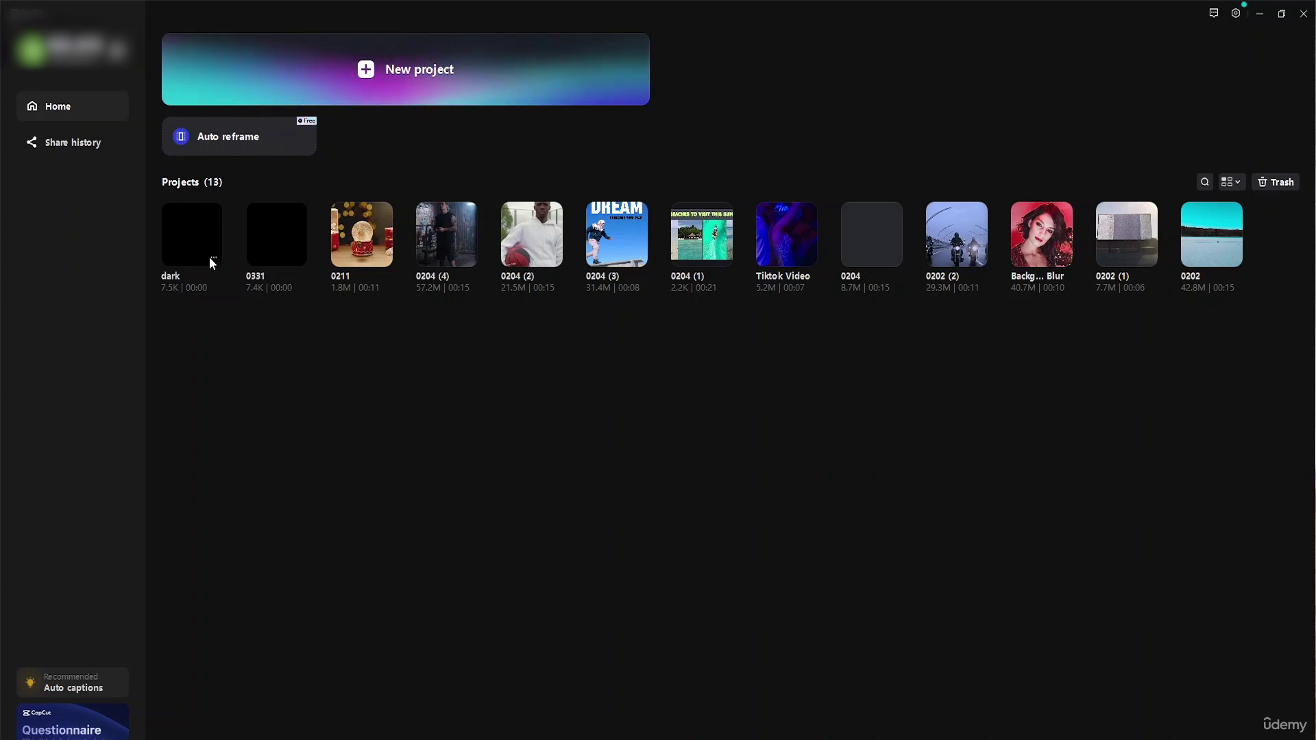
Duplicate the dark project and move the resulting copy to the Trash
{"action": "left_click", "coordinate": [212, 258]}
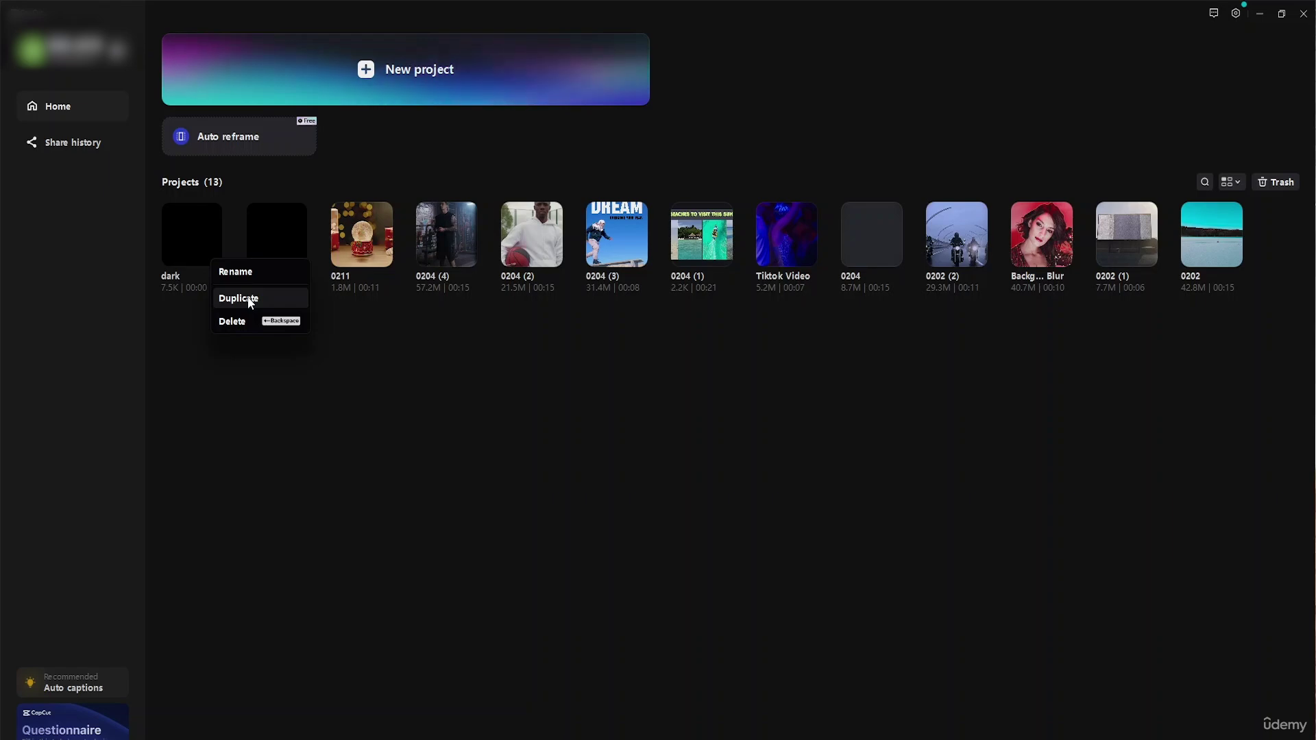
{"action": "left_click", "coordinate": [248, 299]}
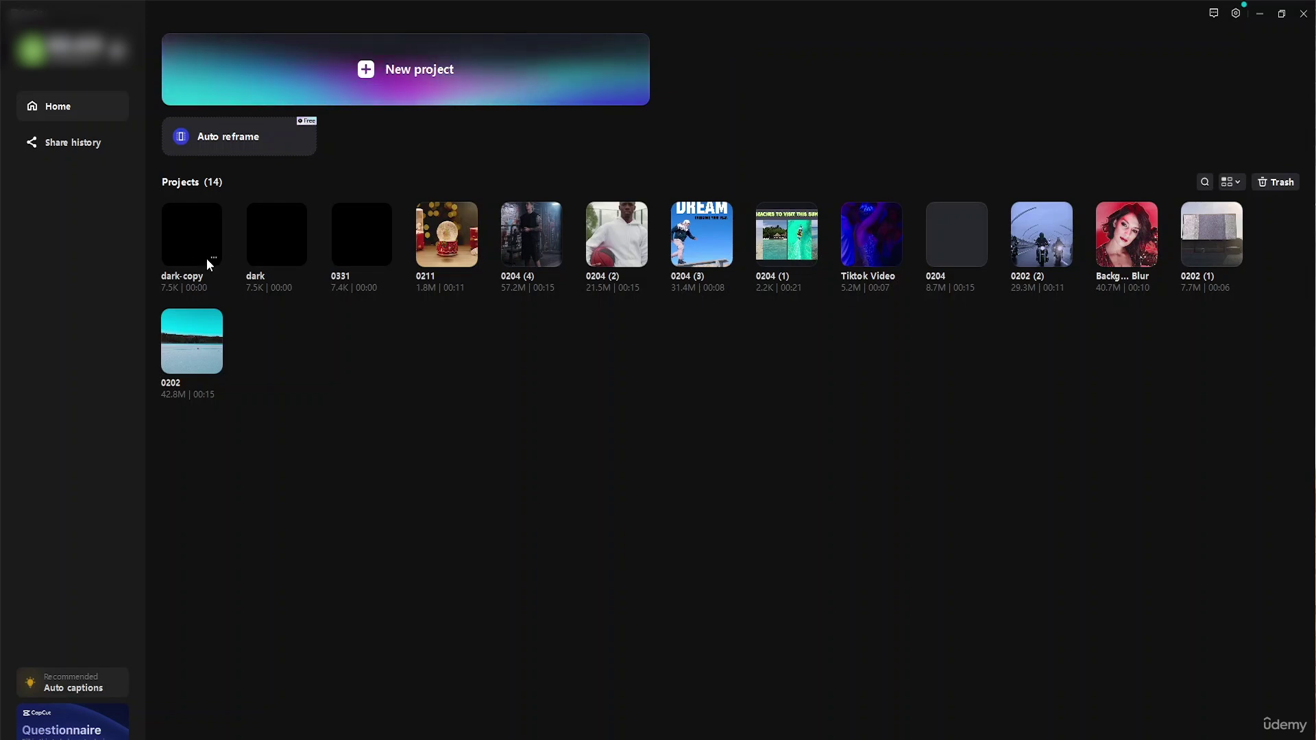
{"action": "left_click", "coordinate": [211, 259]}
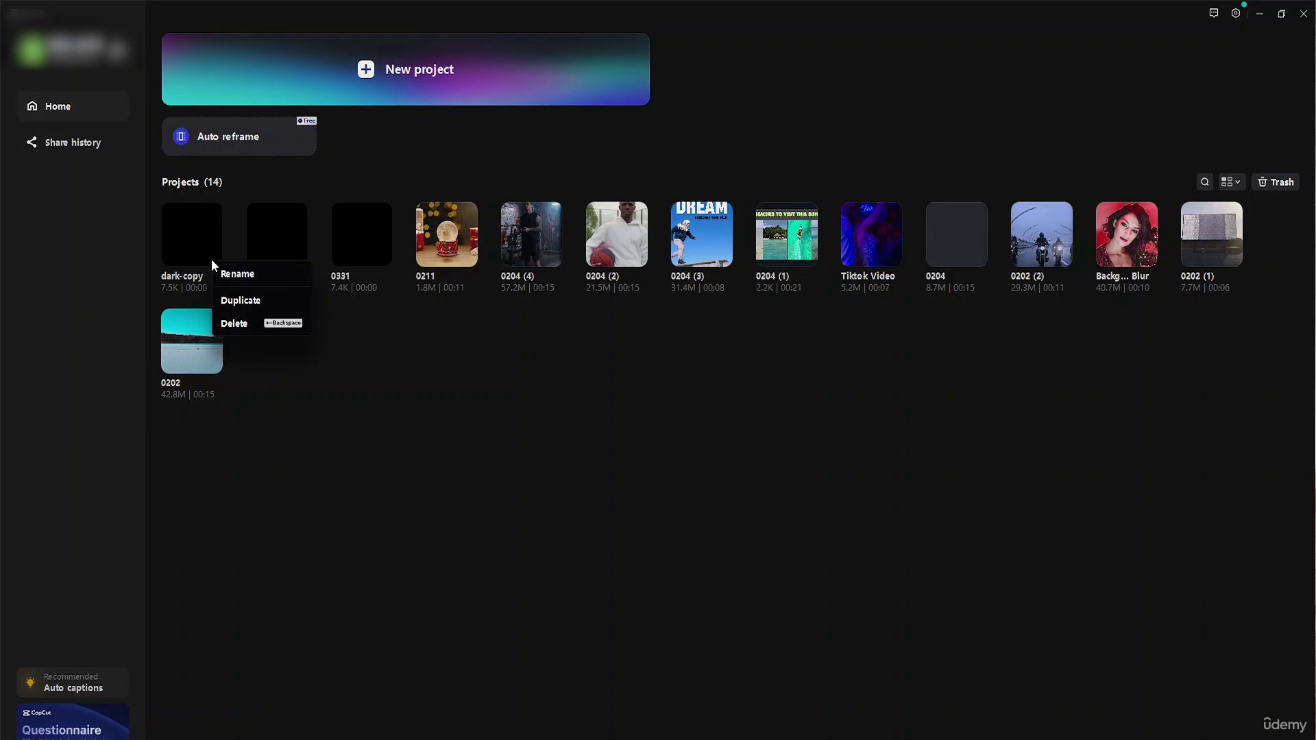
{"action": "left_click", "coordinate": [266, 327]}
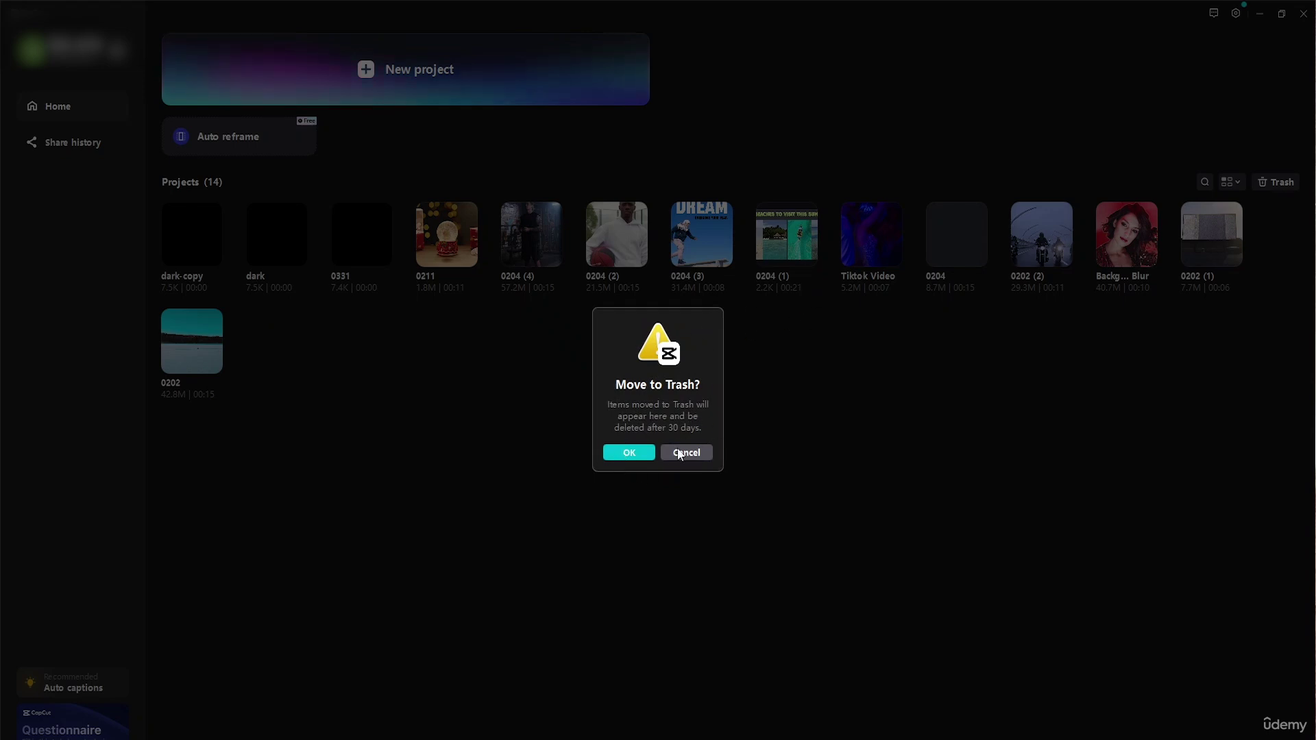
{"action": "left_click", "coordinate": [627, 452]}
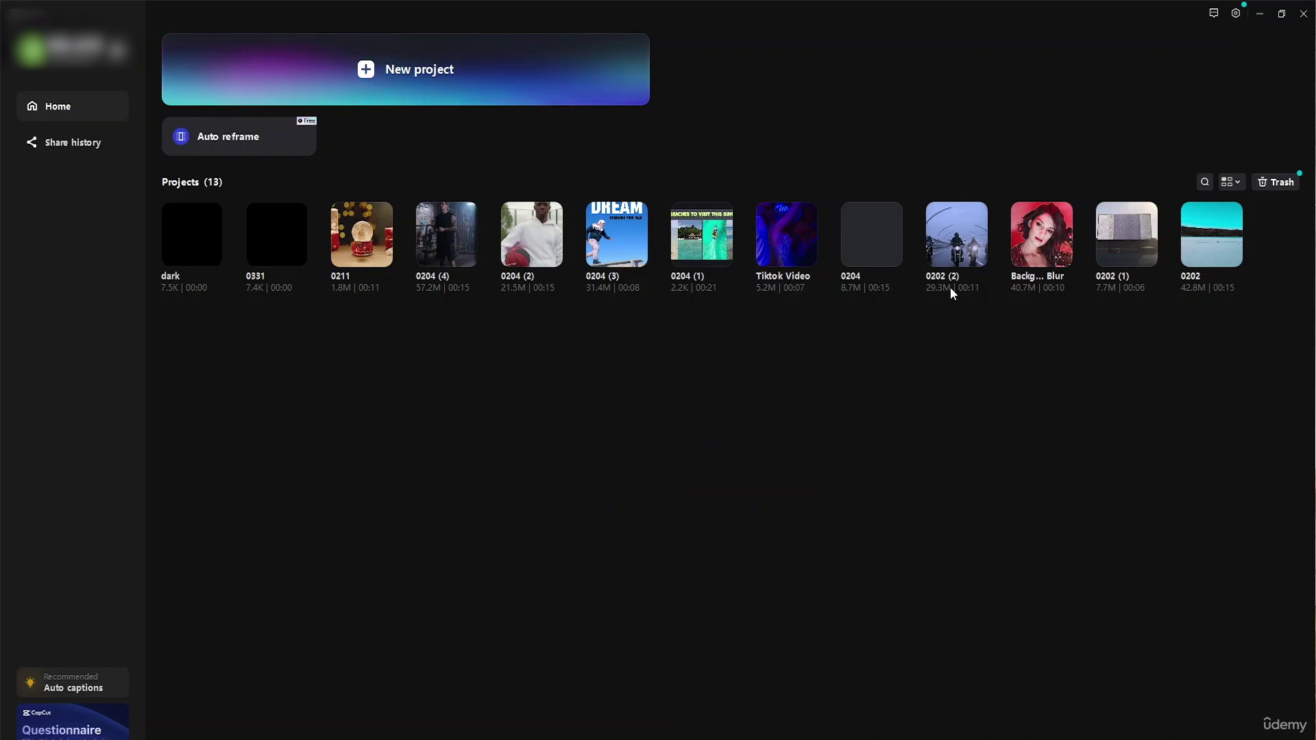
View the options for the trashed dark-copy project and close the Trash without restoring it
{"action": "left_click", "coordinate": [1267, 183]}
{"action": "left_click_drag", "start_coordinate": [639, 231], "coordinate": [1072, 211]}
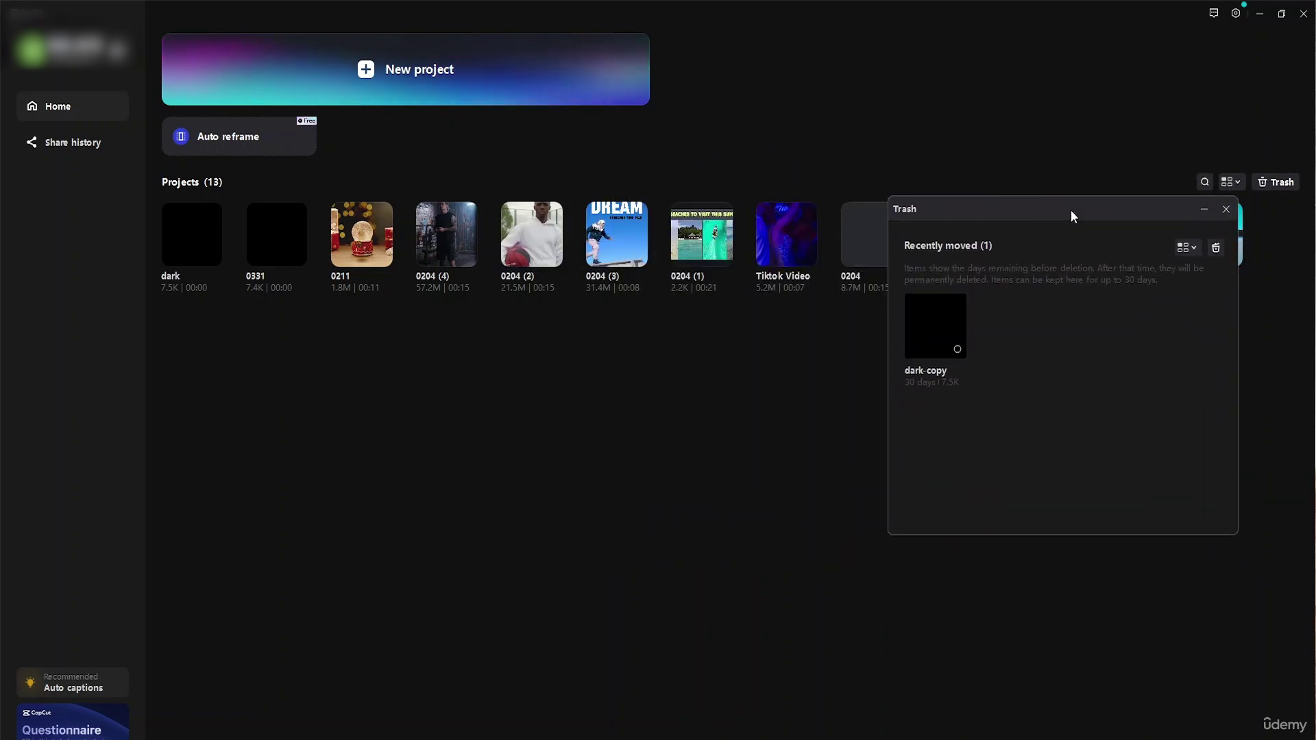
{"action": "left_click", "coordinate": [958, 350]}
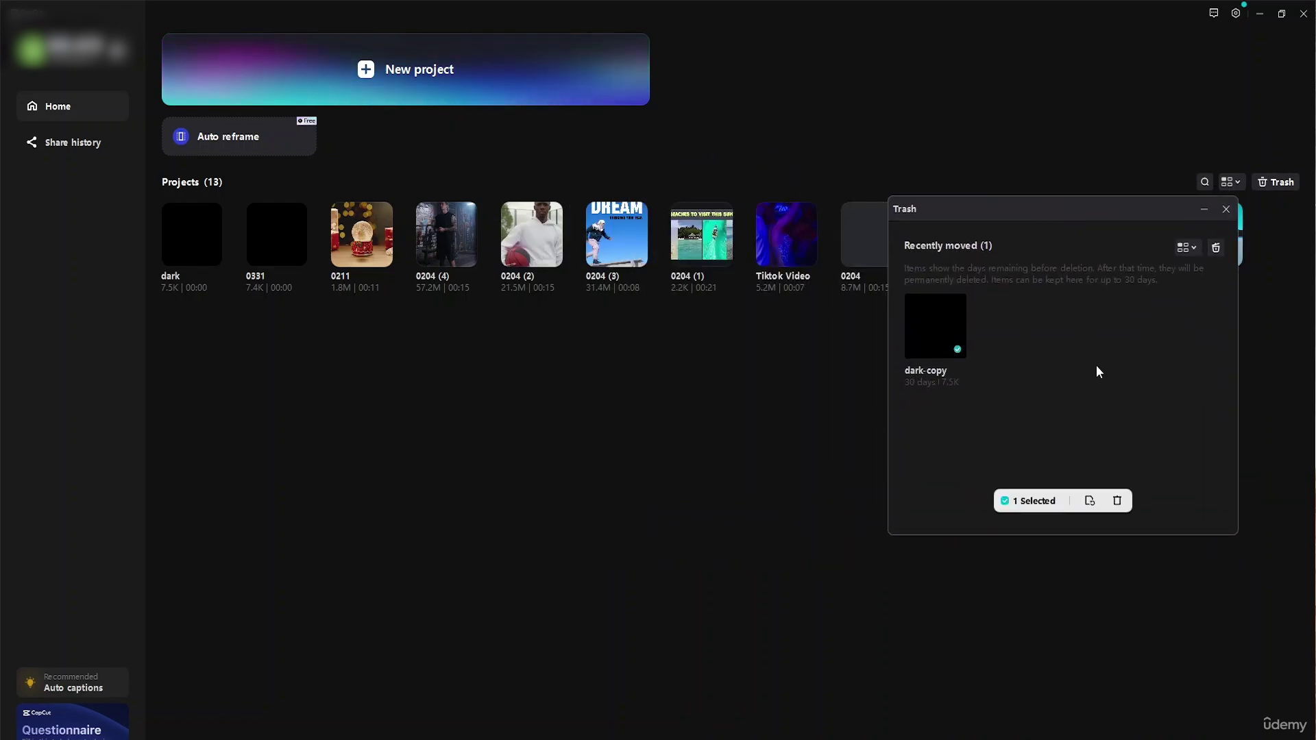
{"action": "left_click", "coordinate": [1225, 210]}
Move project 0331 to the Trash
{"action": "left_click", "coordinate": [300, 259]}
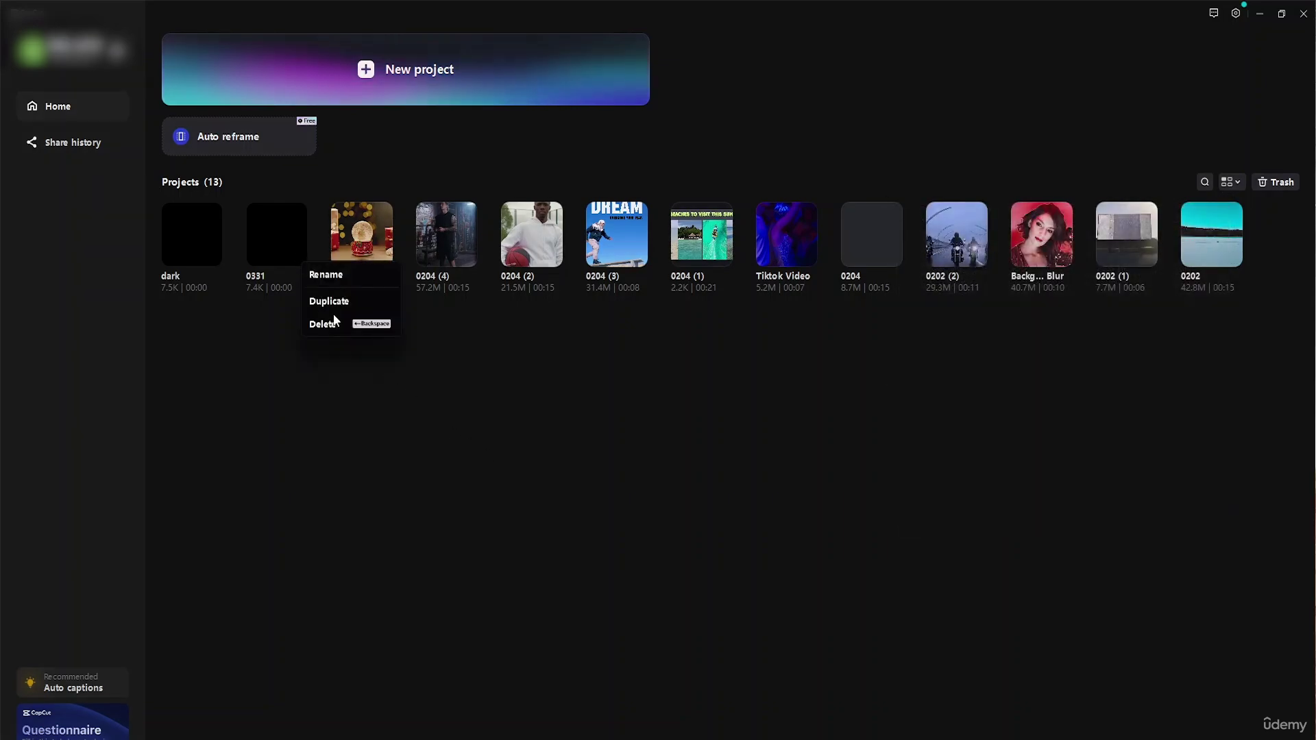
{"action": "left_click", "coordinate": [331, 319]}
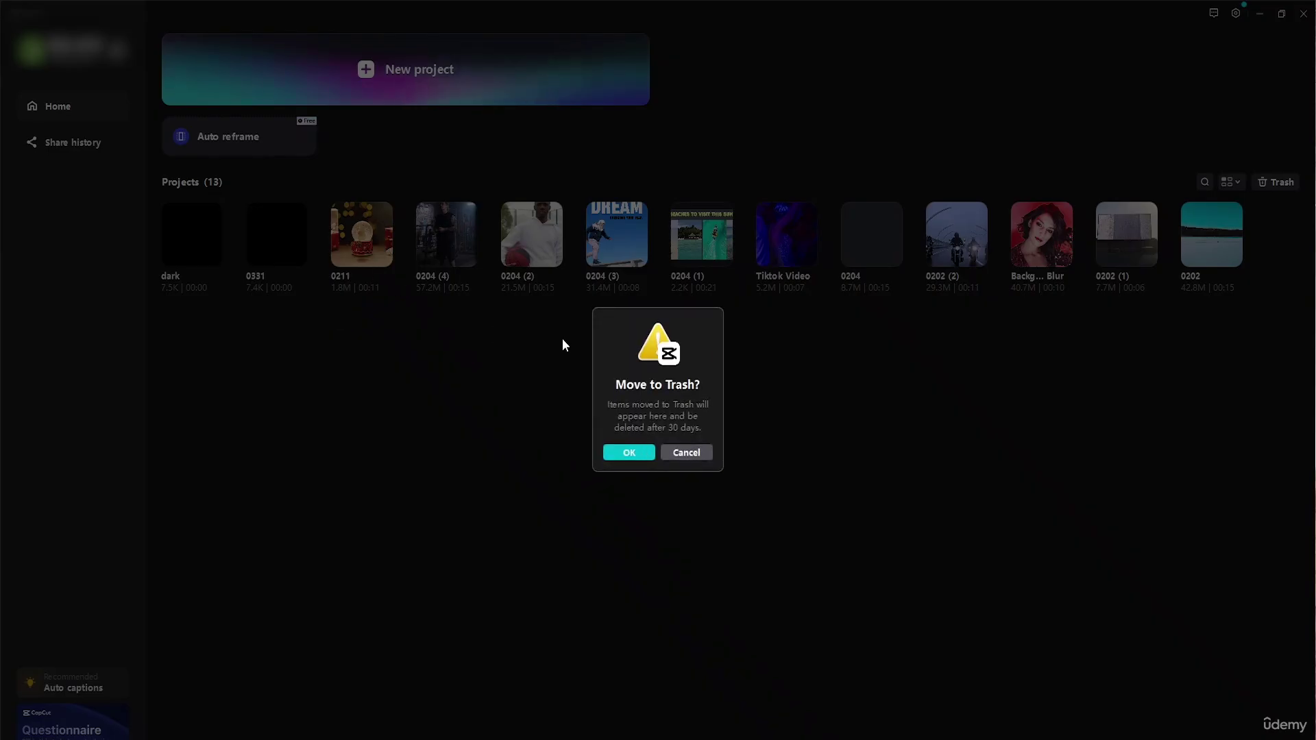
{"action": "left_click", "coordinate": [635, 452]}
Select projects 0204 (4), 0204 (2) and 0204 (3) together and move all three to the Trash
{"action": "left_click_drag", "start_coordinate": [491, 357], "coordinate": [459, 230]}
{"action": "left_click_drag", "start_coordinate": [552, 346], "coordinate": [344, 204]}
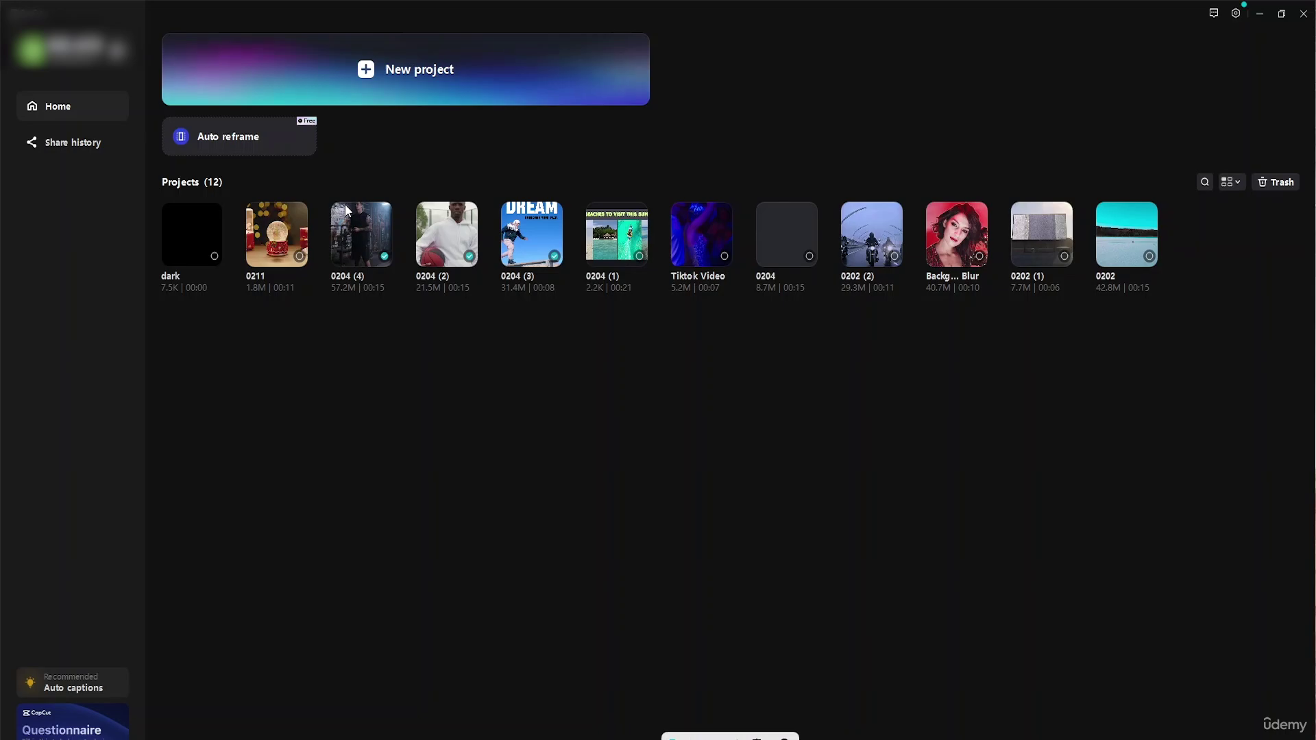
{"action": "key", "text": "Delete"}
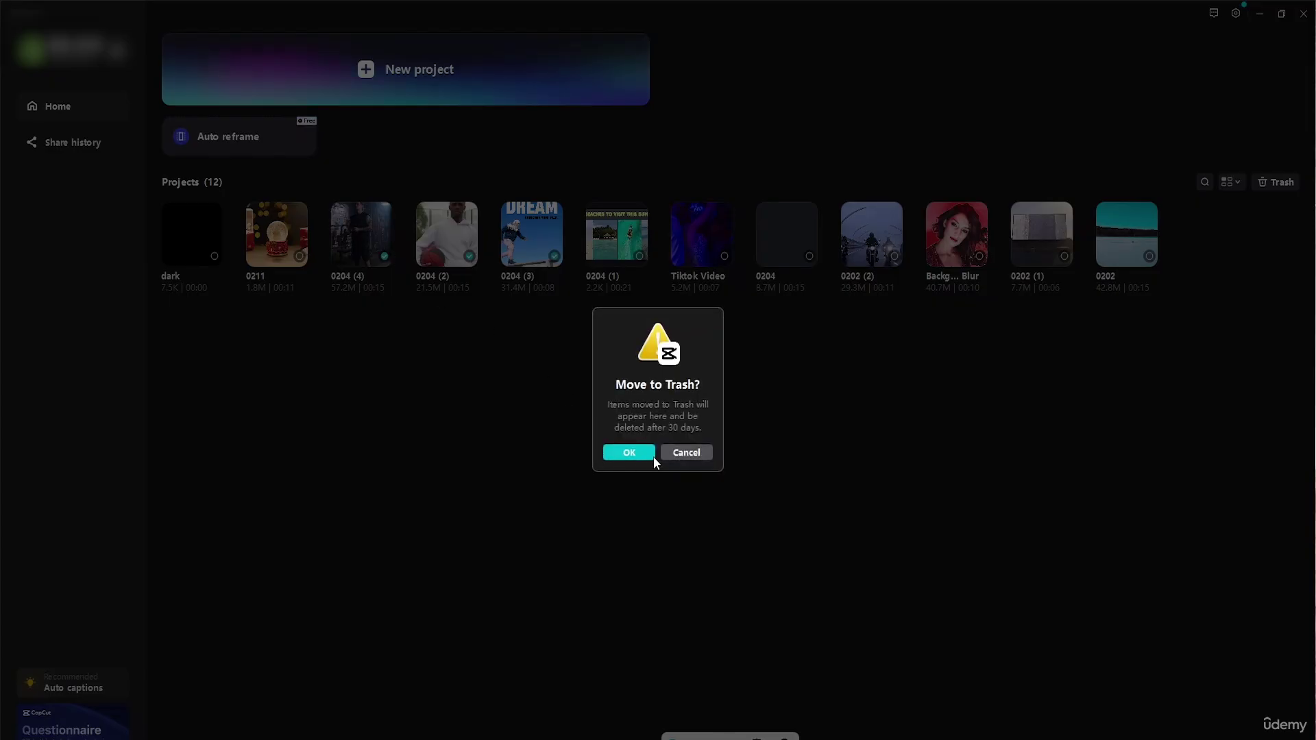
{"action": "left_click", "coordinate": [631, 454]}
{"action": "key", "text": "Delete"}
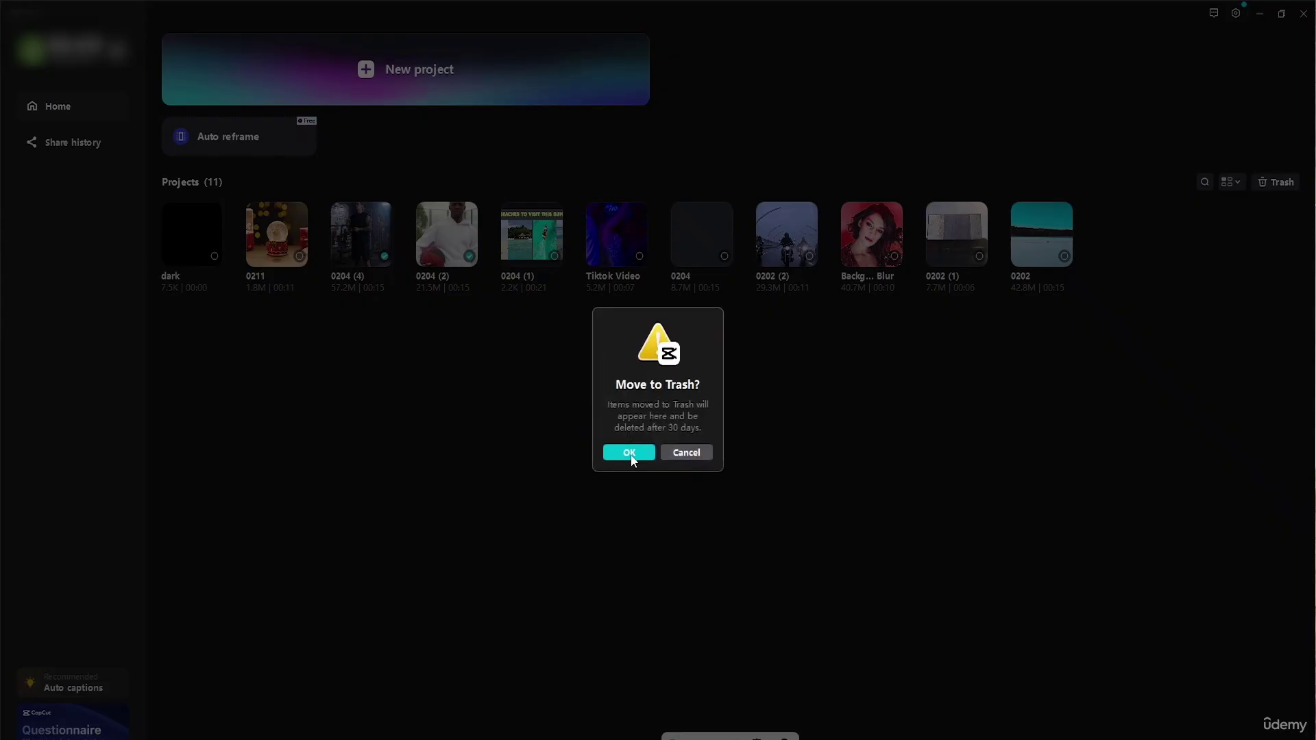
{"action": "left_click", "coordinate": [631, 454]}
{"action": "key", "text": "Delete"}
{"action": "left_click", "coordinate": [629, 453]}
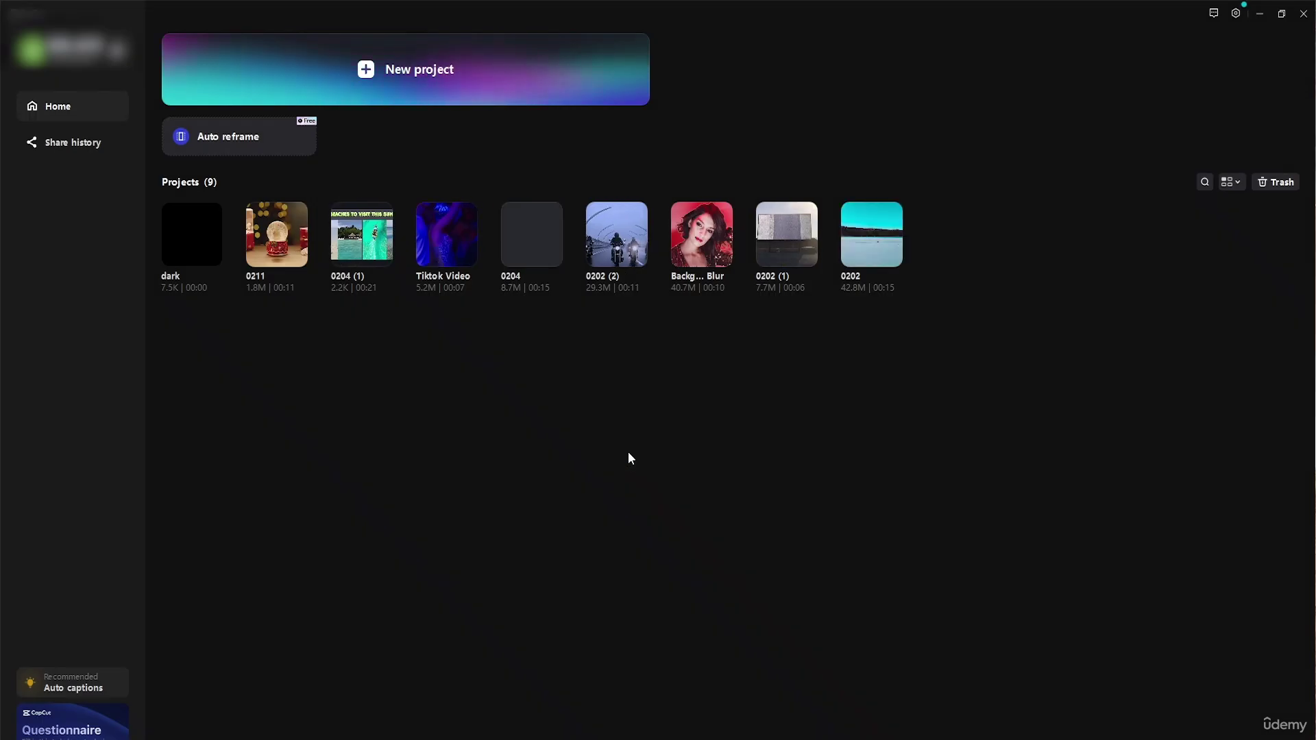
Restore all recently moved projects from the Trash, from 0204 (4) through dark-copy, and close the Trash
{"action": "left_click", "coordinate": [1275, 182]}
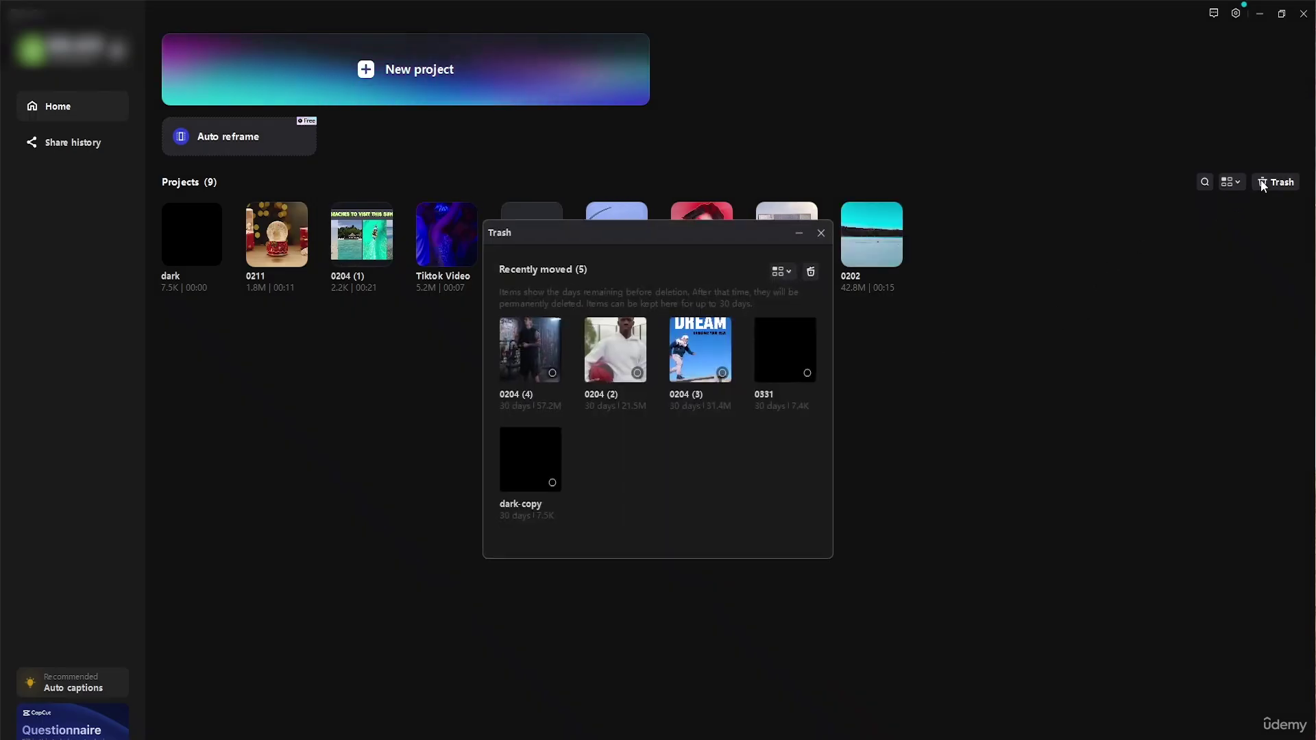
{"action": "left_click", "coordinate": [552, 374]}
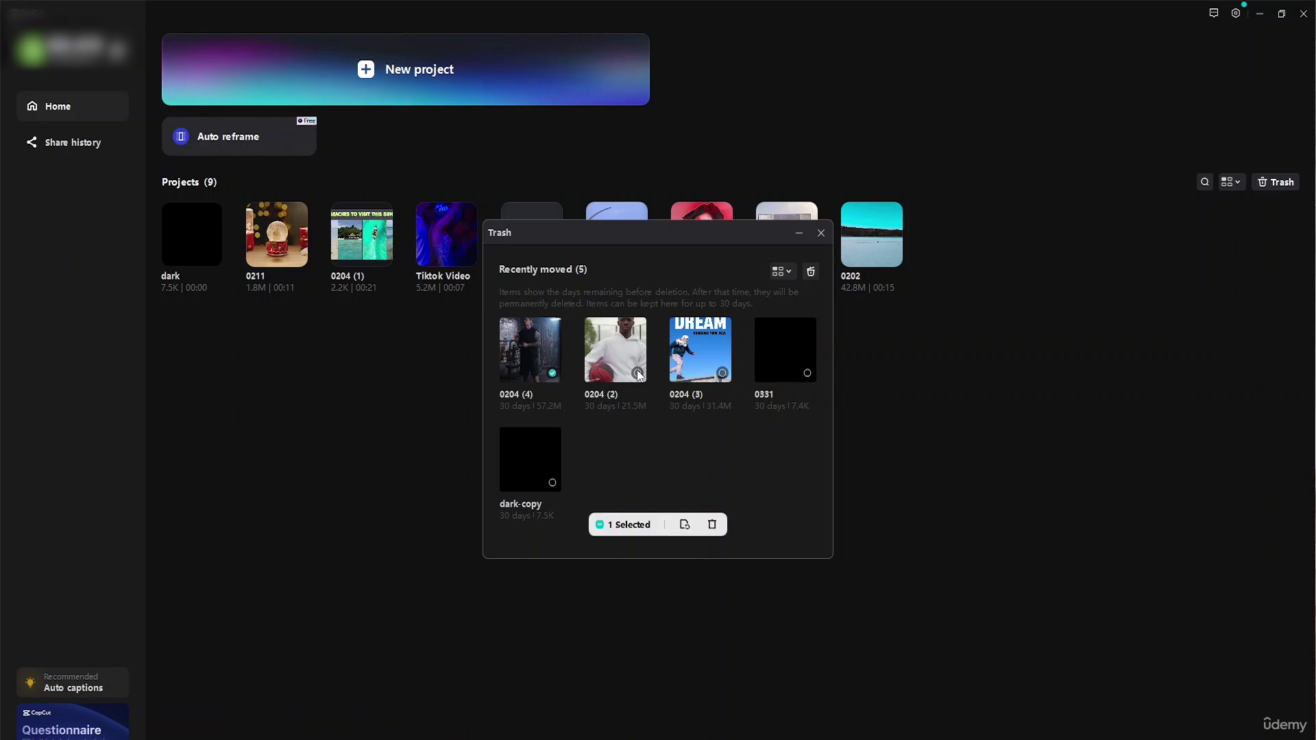
{"action": "left_click", "coordinate": [553, 483]}
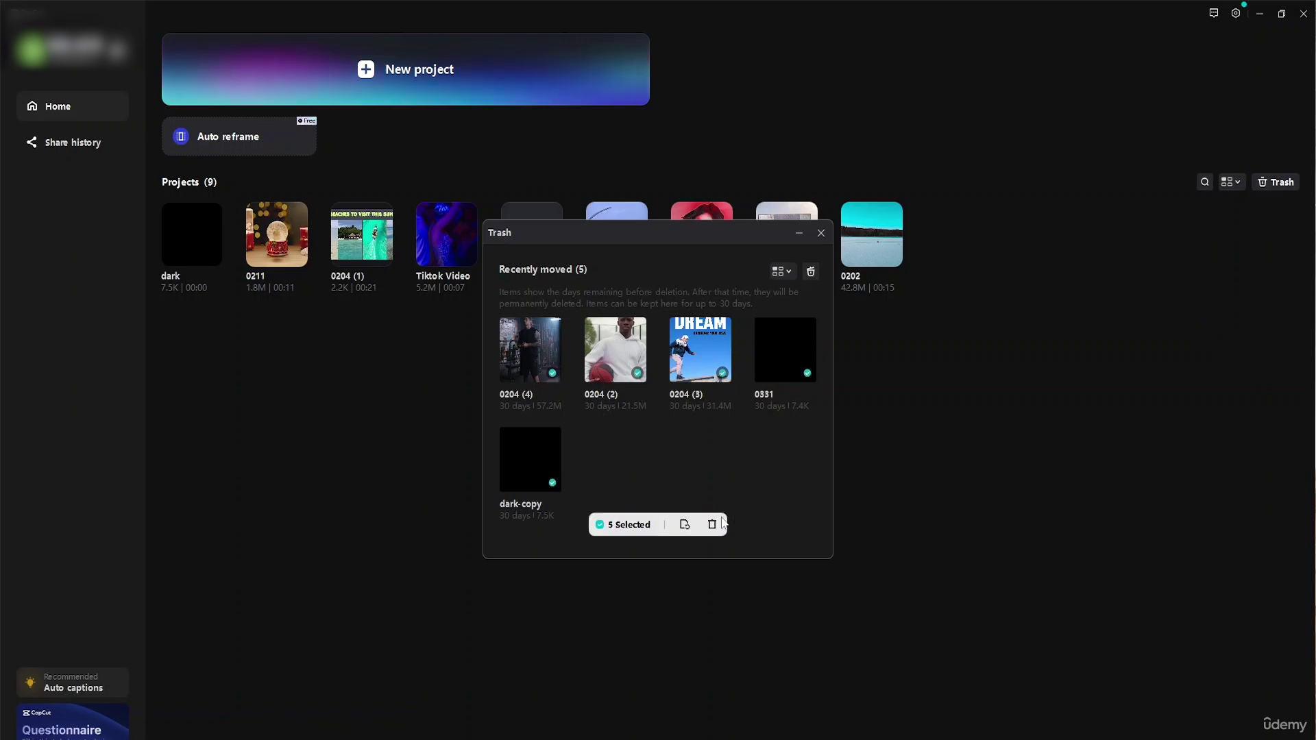
{"action": "left_click", "coordinate": [684, 525]}
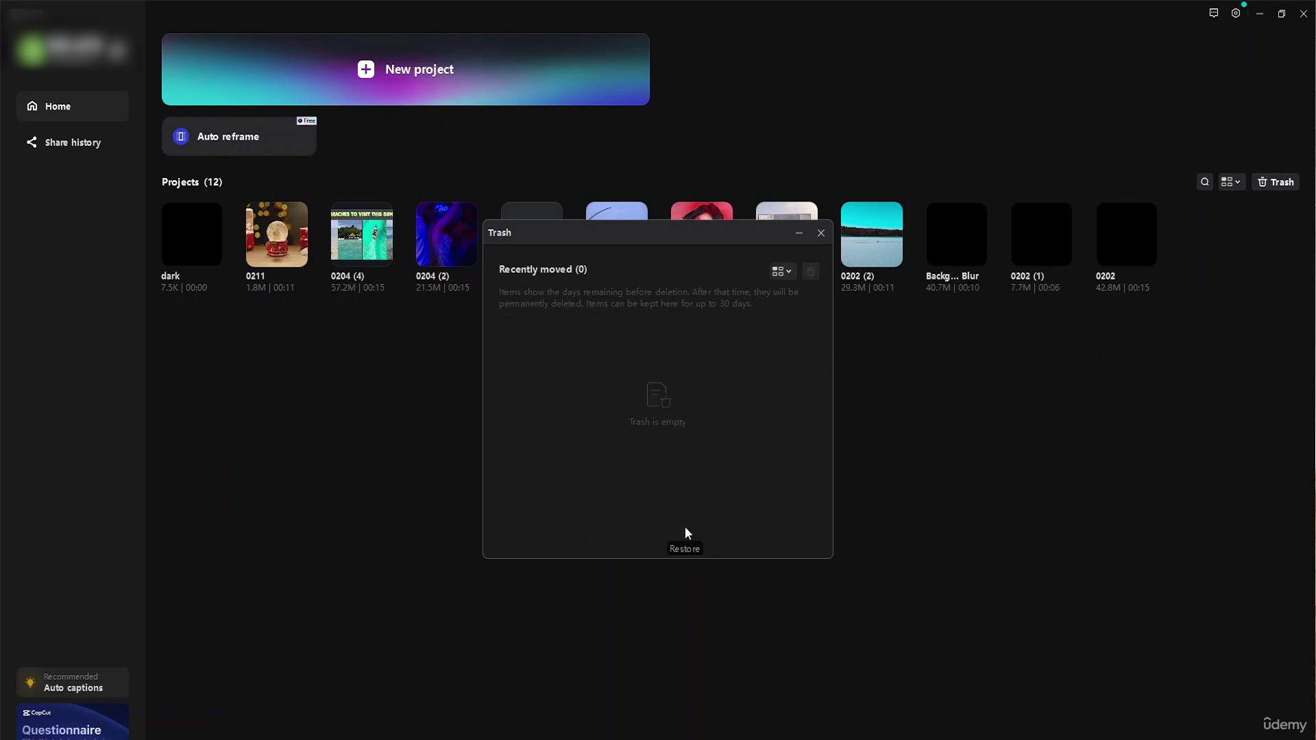
{"action": "left_click", "coordinate": [820, 233]}
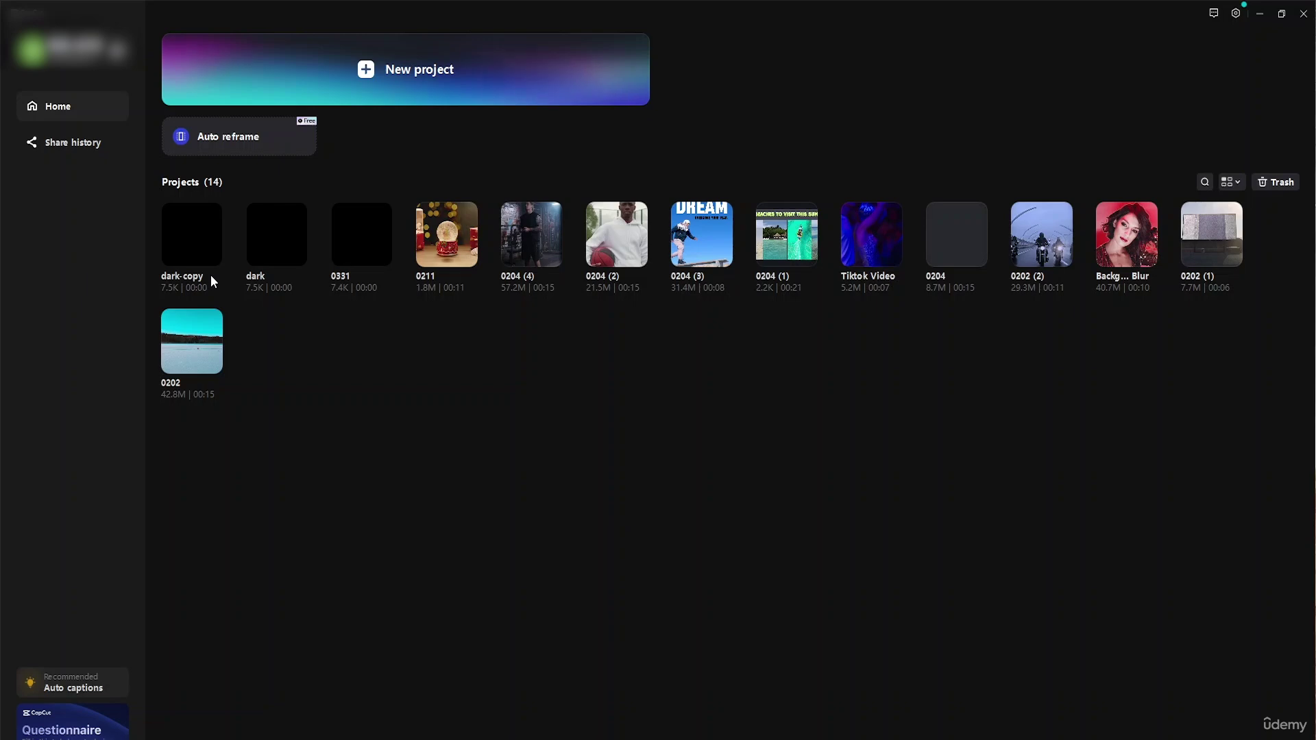
Move the dark-copy project to the Trash and permanently delete it from there
{"action": "right_click", "coordinate": [212, 256]}
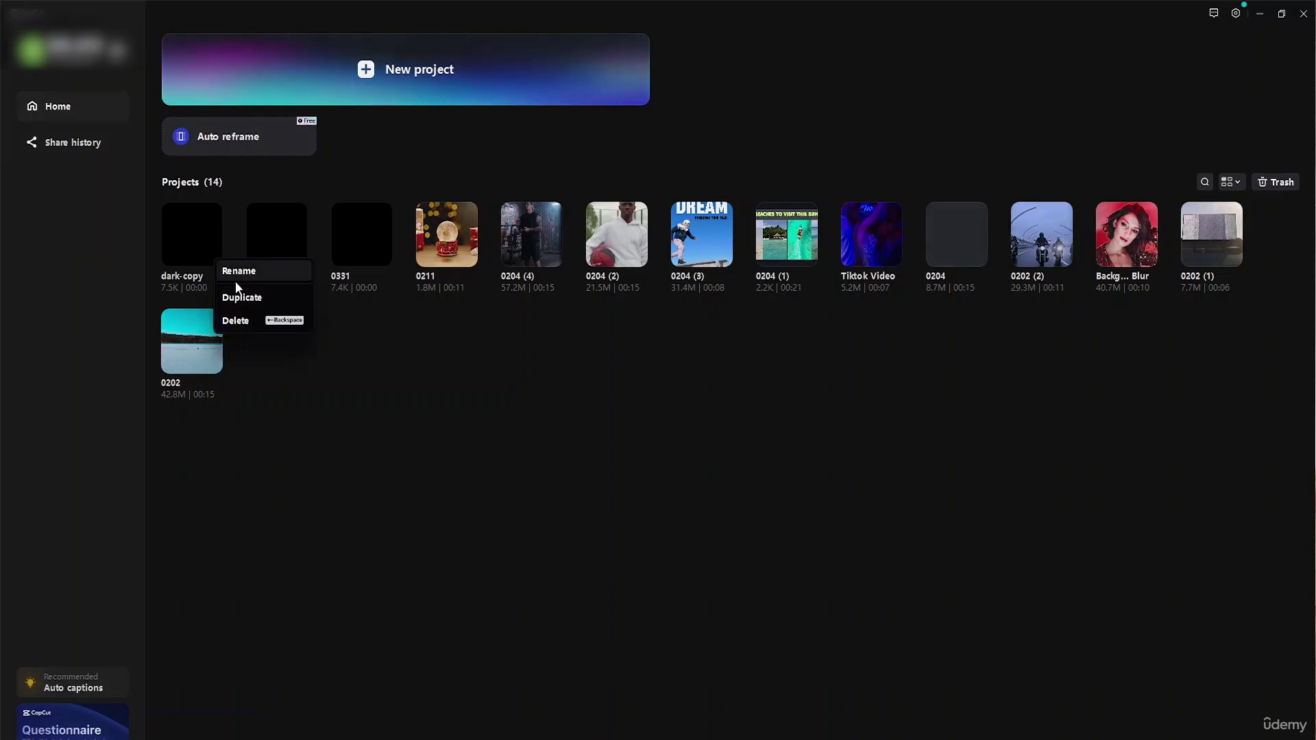
{"action": "left_click", "coordinate": [258, 318]}
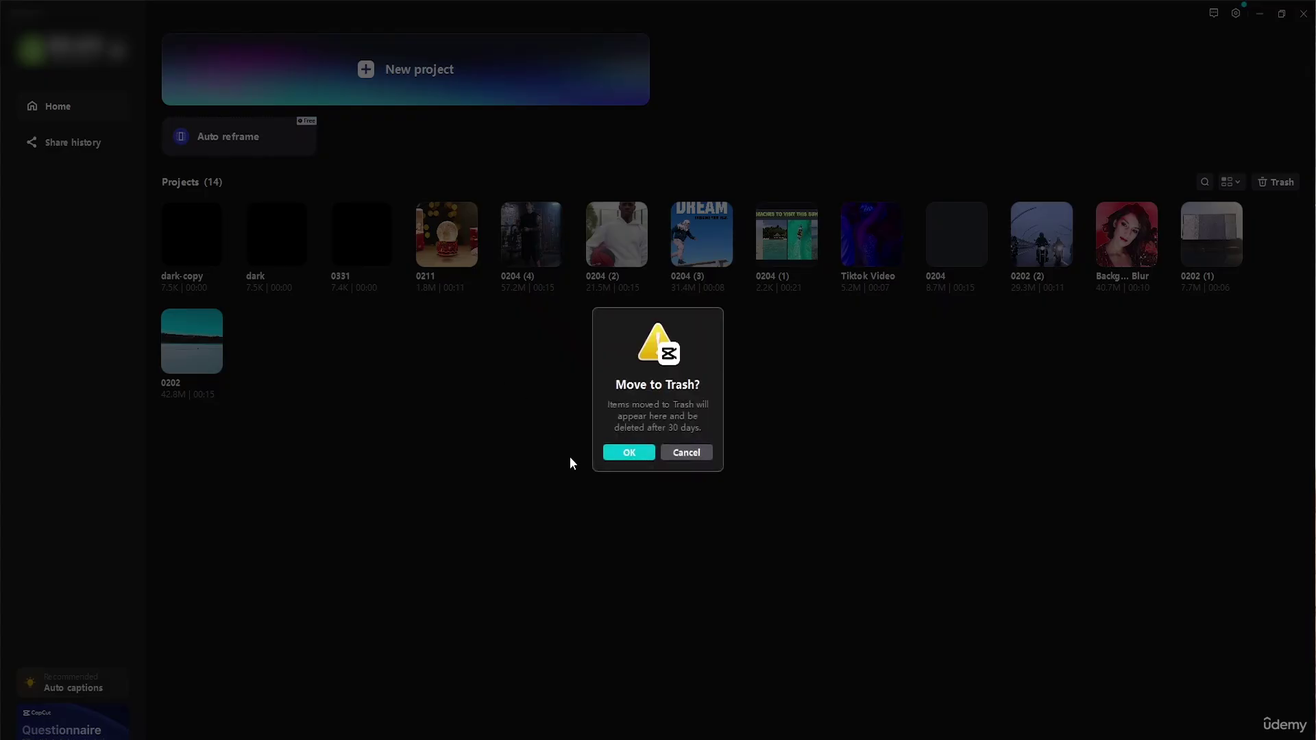
{"action": "left_click", "coordinate": [627, 455]}
{"action": "left_click", "coordinate": [1279, 183]}
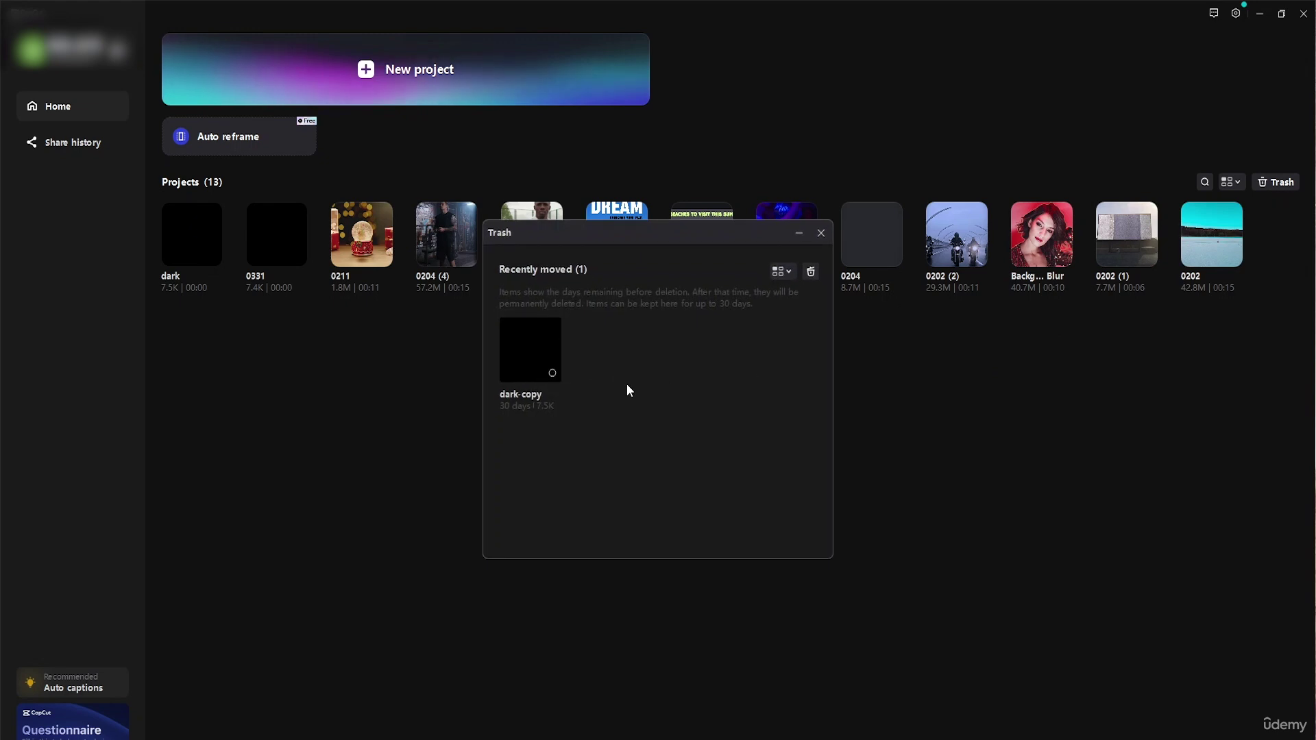
{"action": "left_click", "coordinate": [552, 372]}
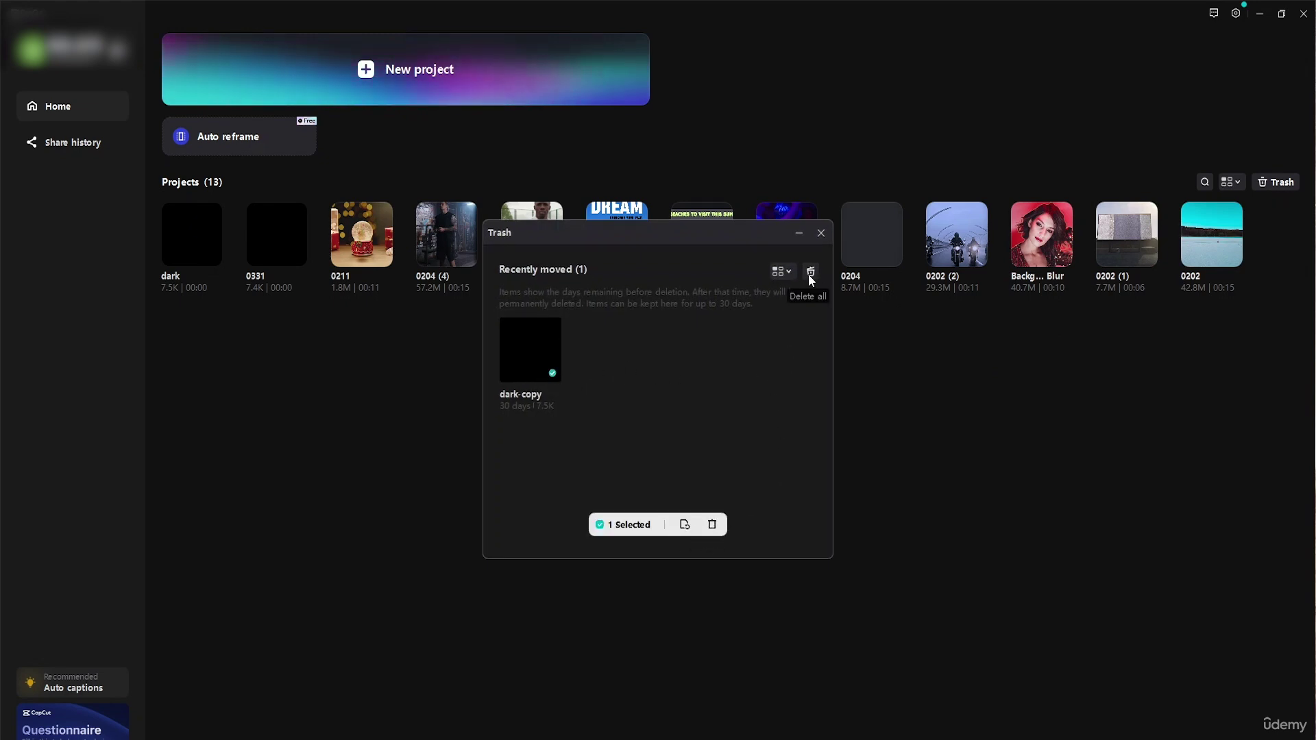
{"action": "left_click", "coordinate": [712, 524]}
{"action": "left_click", "coordinate": [628, 452]}
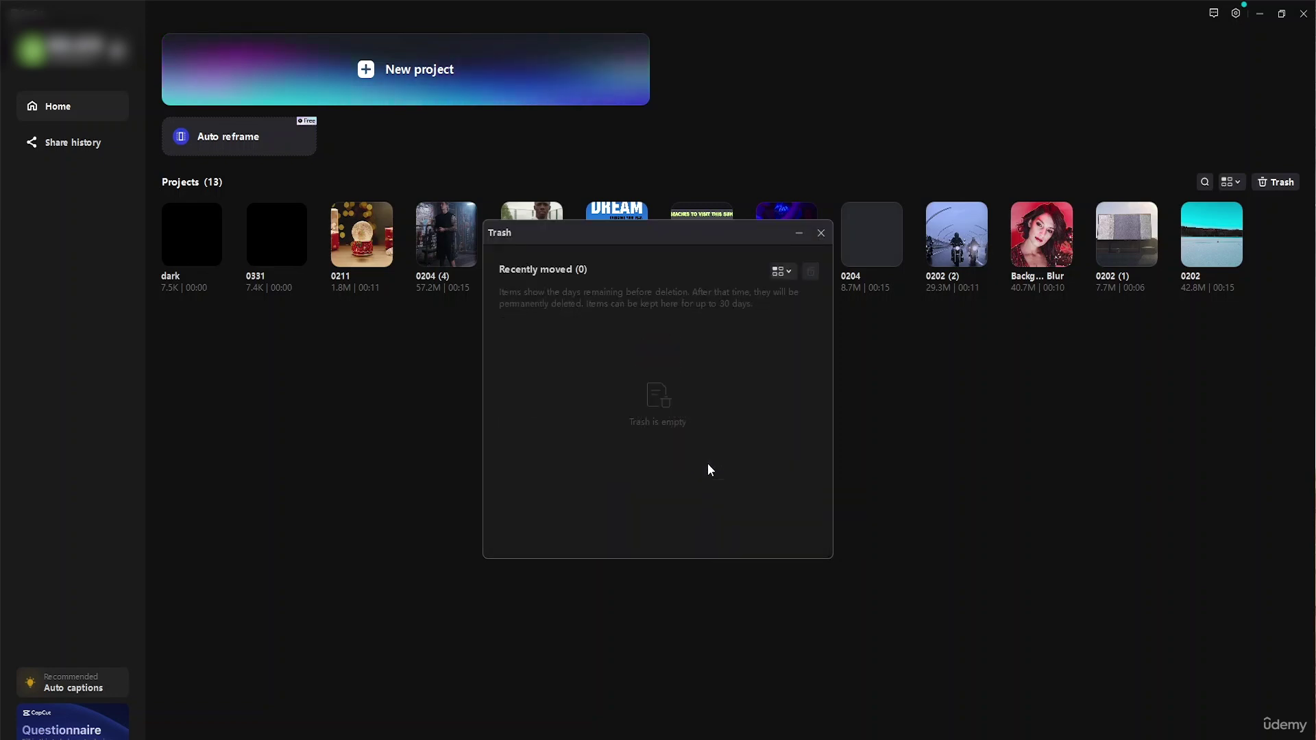
Close the Trash and make three copies in a row, duplicating the dark project first and each newest copy after it
{"action": "left_click", "coordinate": [821, 234]}
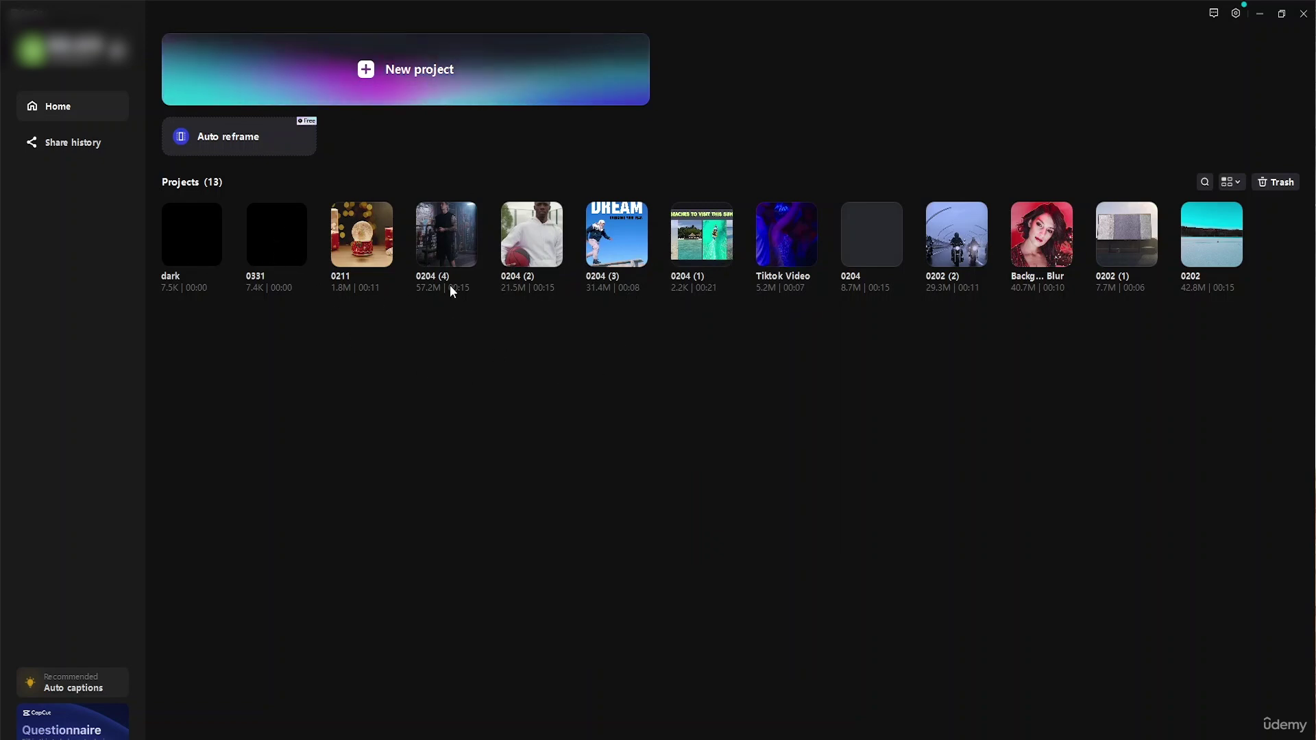
{"action": "left_click", "coordinate": [211, 258]}
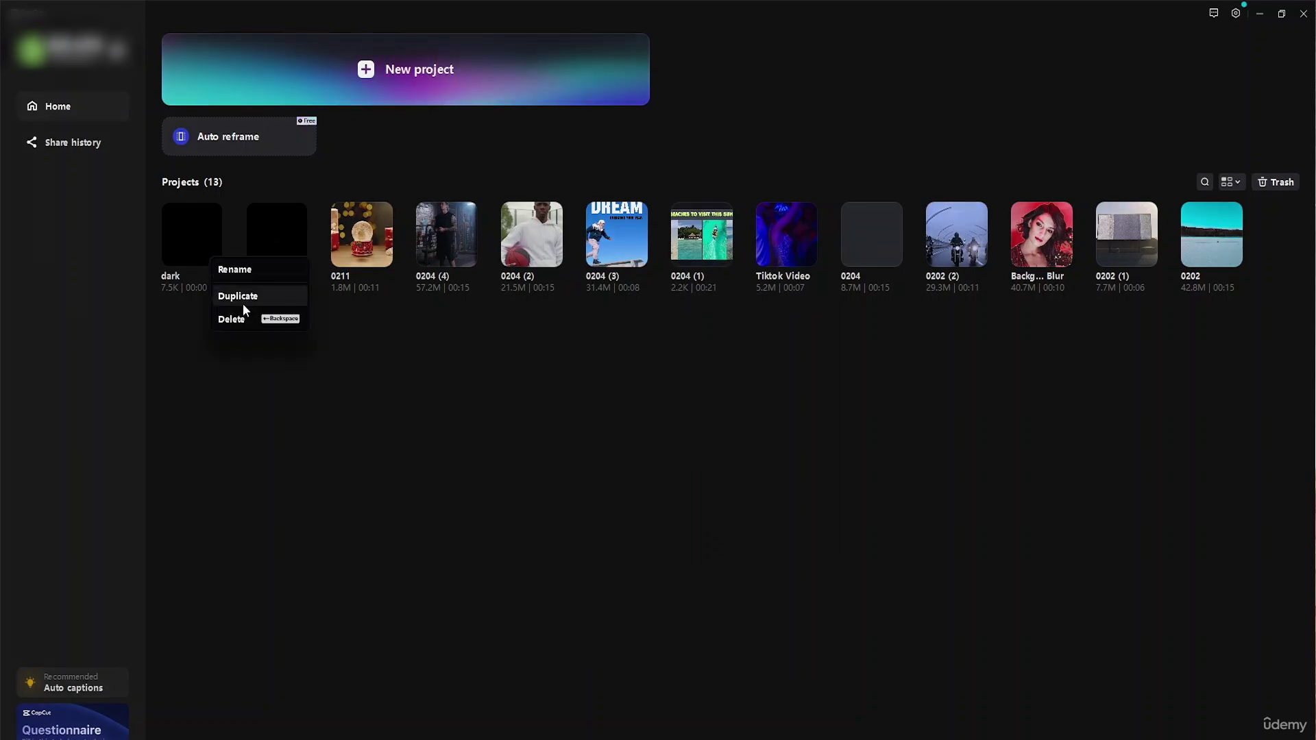
{"action": "left_click", "coordinate": [256, 297]}
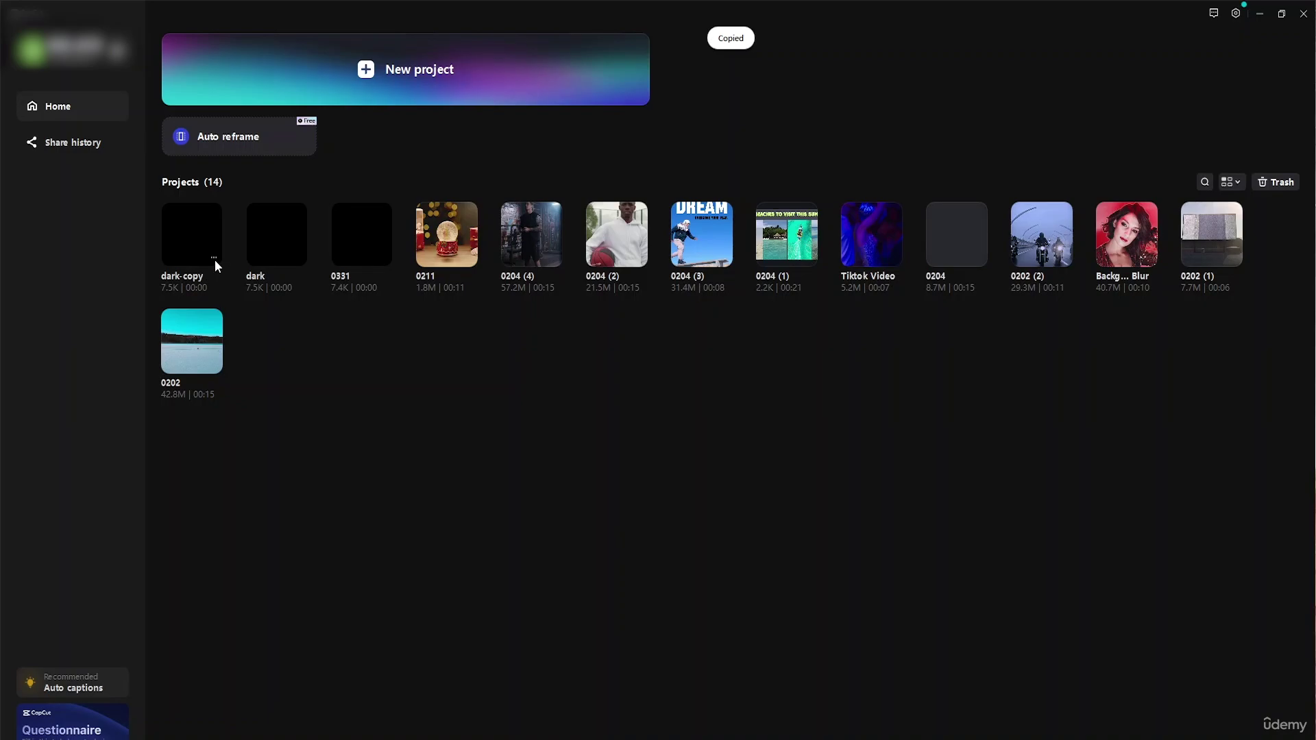
{"action": "left_click", "coordinate": [215, 260]}
{"action": "left_click", "coordinate": [257, 296]}
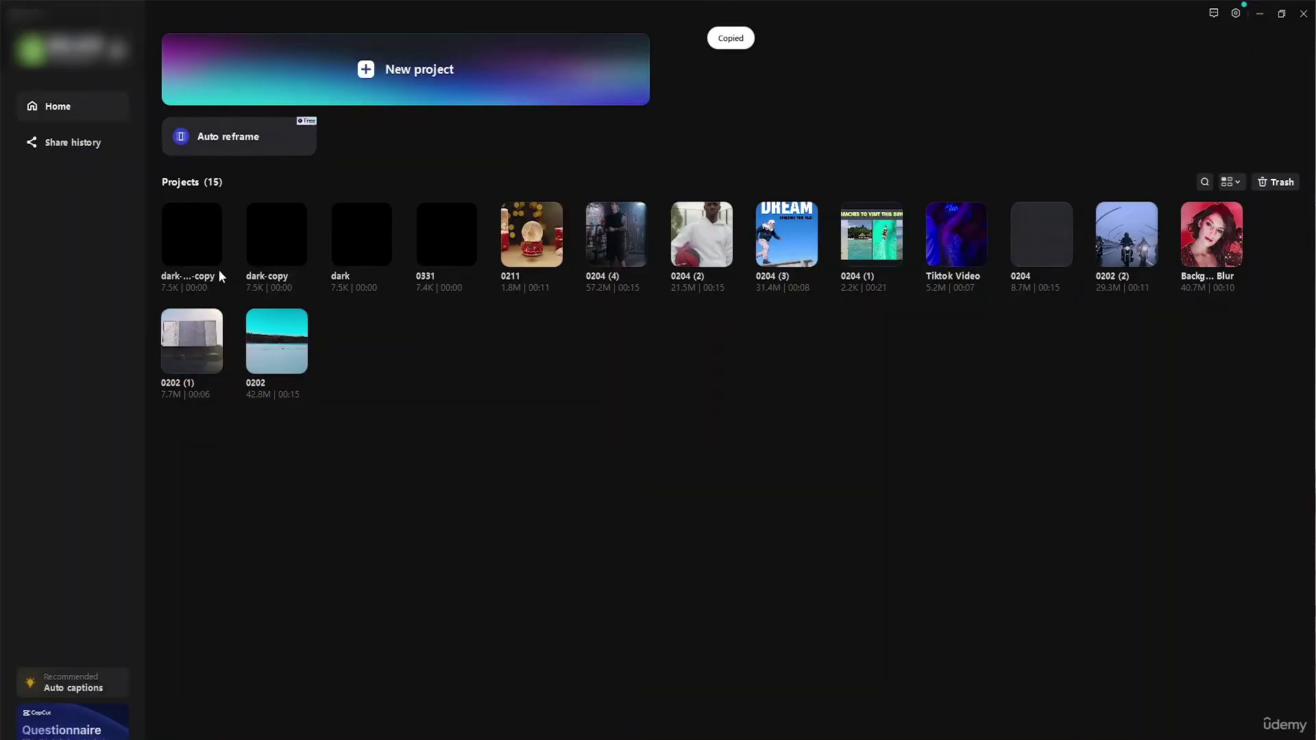
{"action": "left_click", "coordinate": [211, 257]}
{"action": "left_click", "coordinate": [256, 296]}
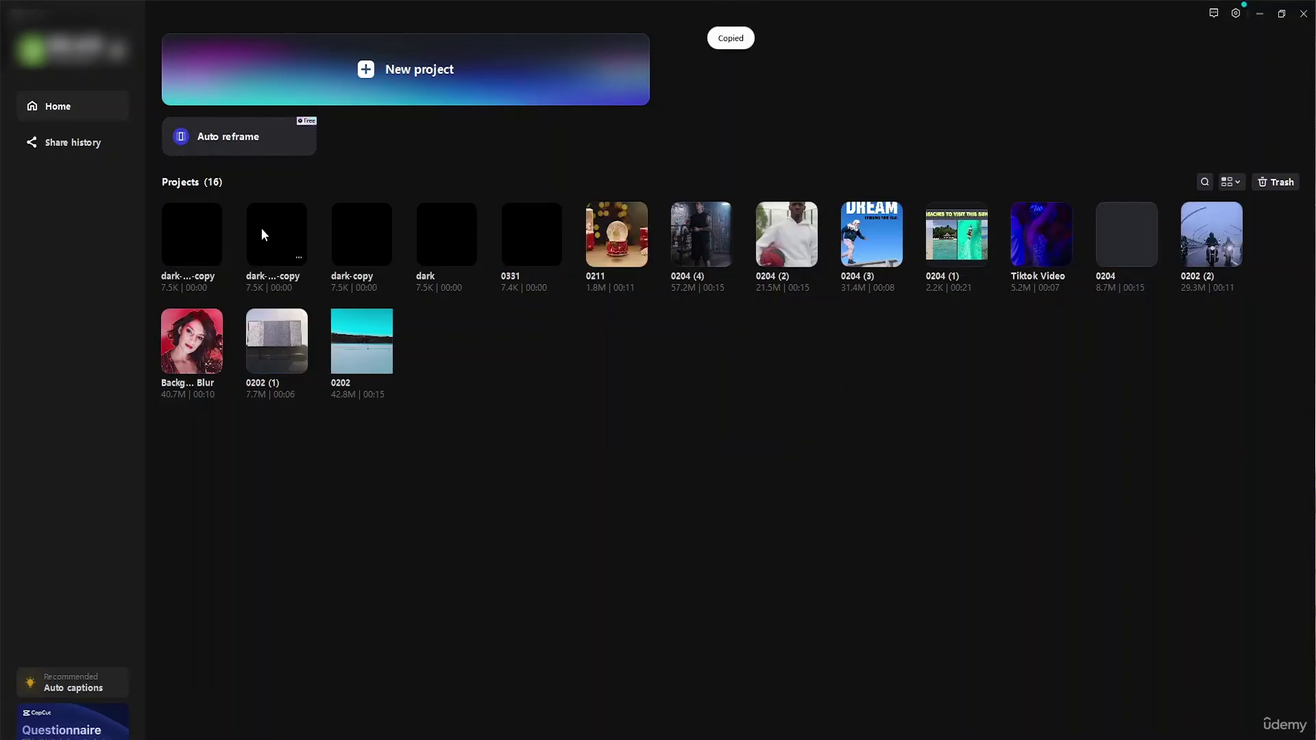
Select the three copies of the dark project together and move them to the Trash
{"action": "left_click_drag", "start_coordinate": [181, 204], "coordinate": [385, 269]}
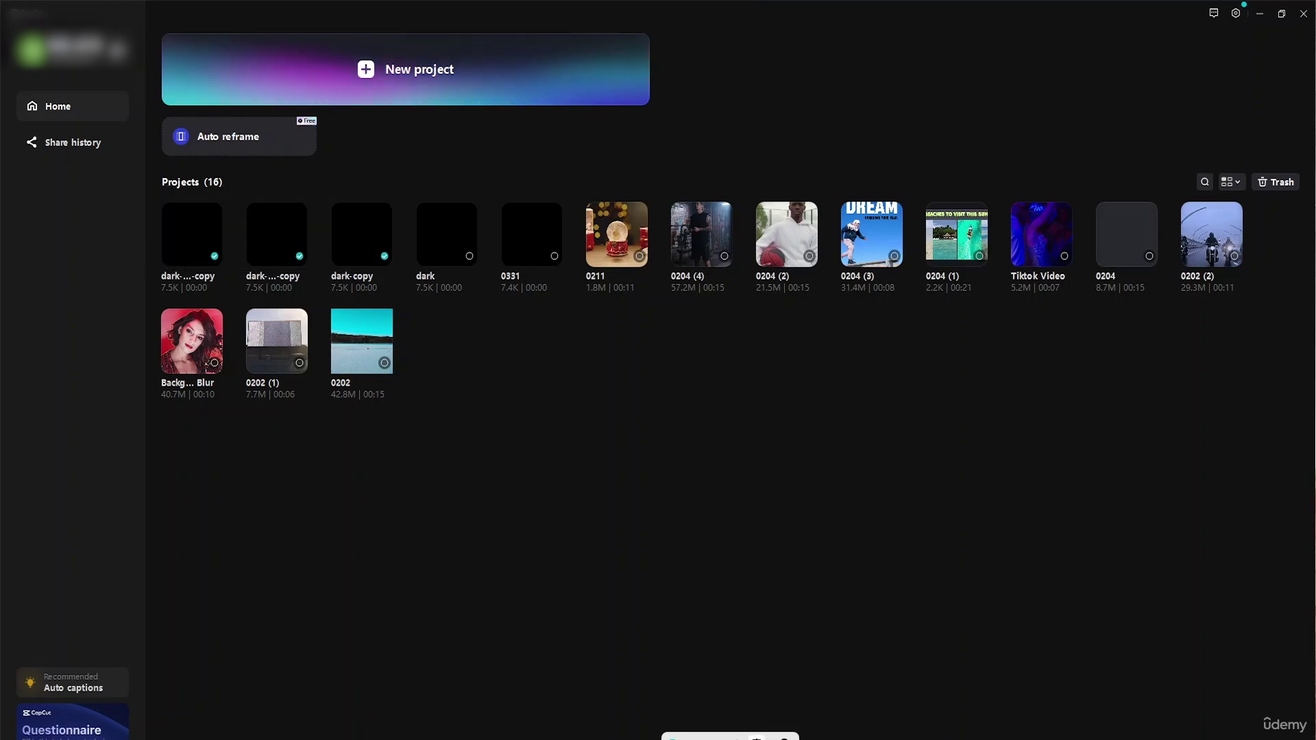
{"action": "key", "text": "Delete"}
{"action": "left_click", "coordinate": [629, 452]}
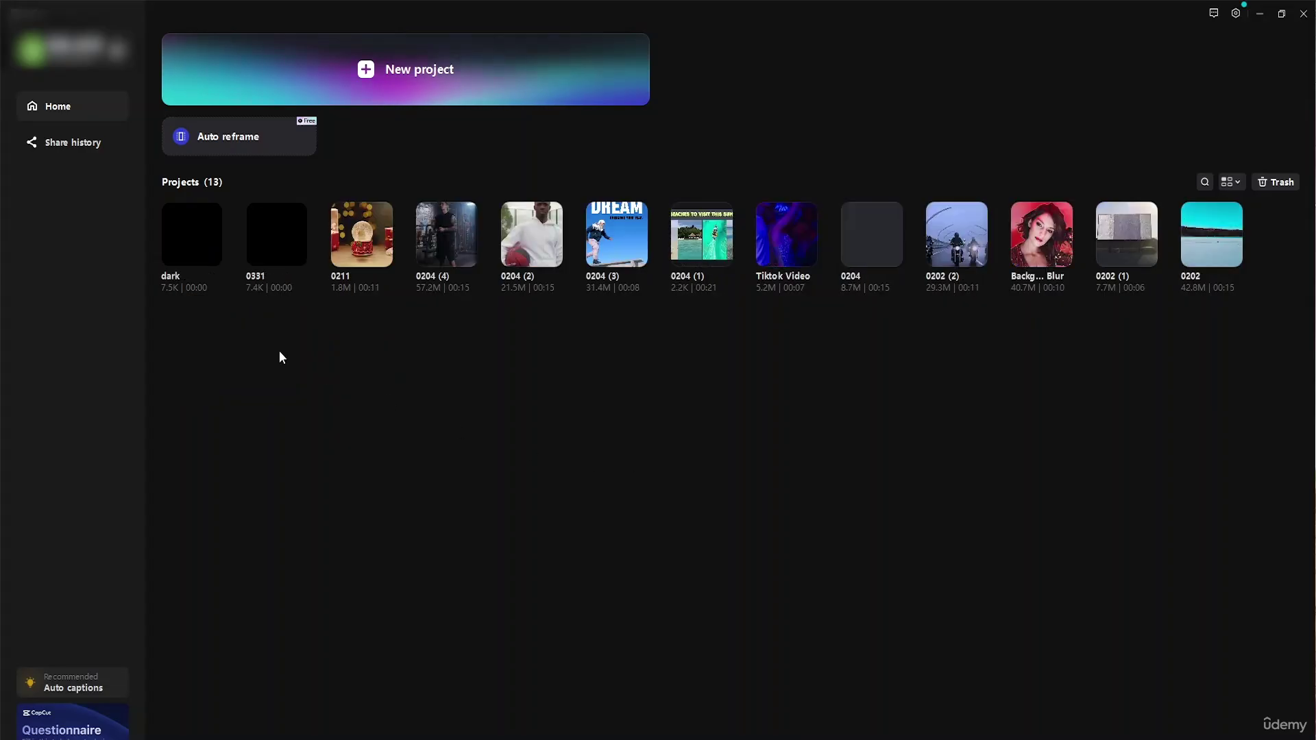
Open the Trash and change its view to List, back to Grid, and to List again
{"action": "left_click", "coordinate": [1283, 183]}
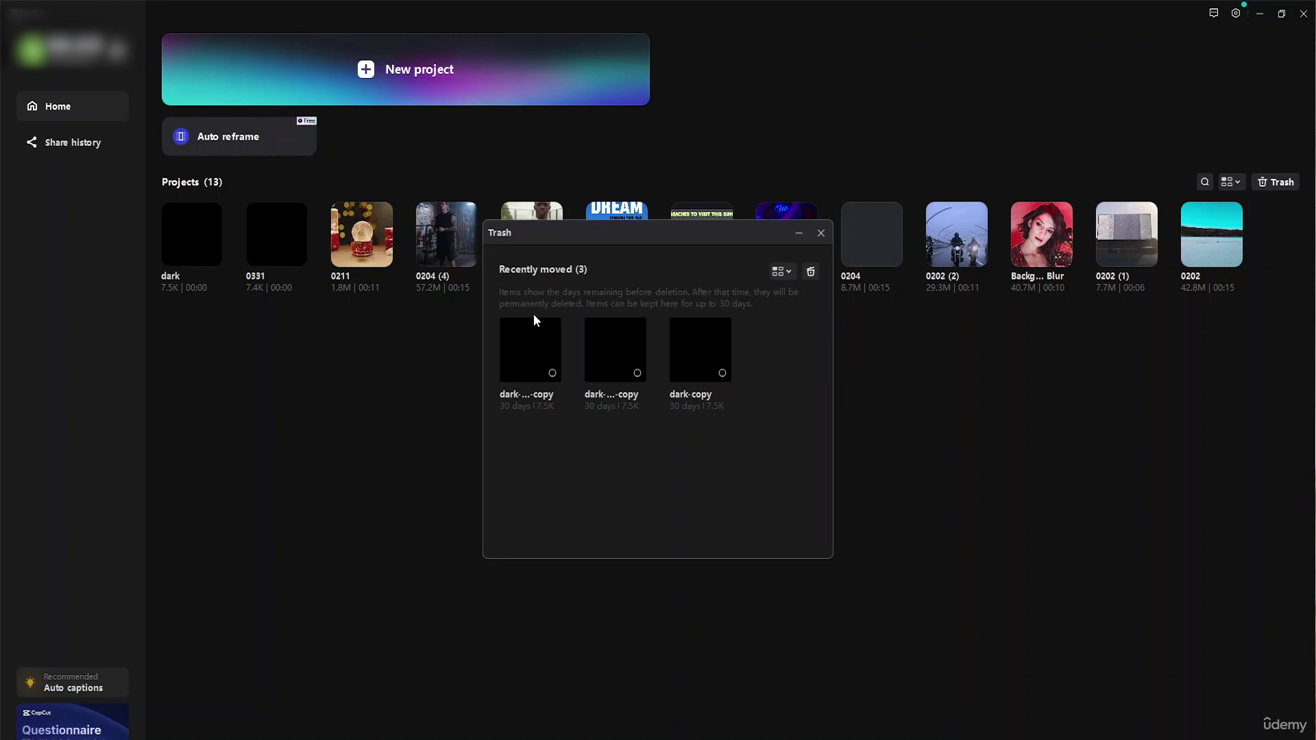
{"action": "left_click", "coordinate": [782, 274]}
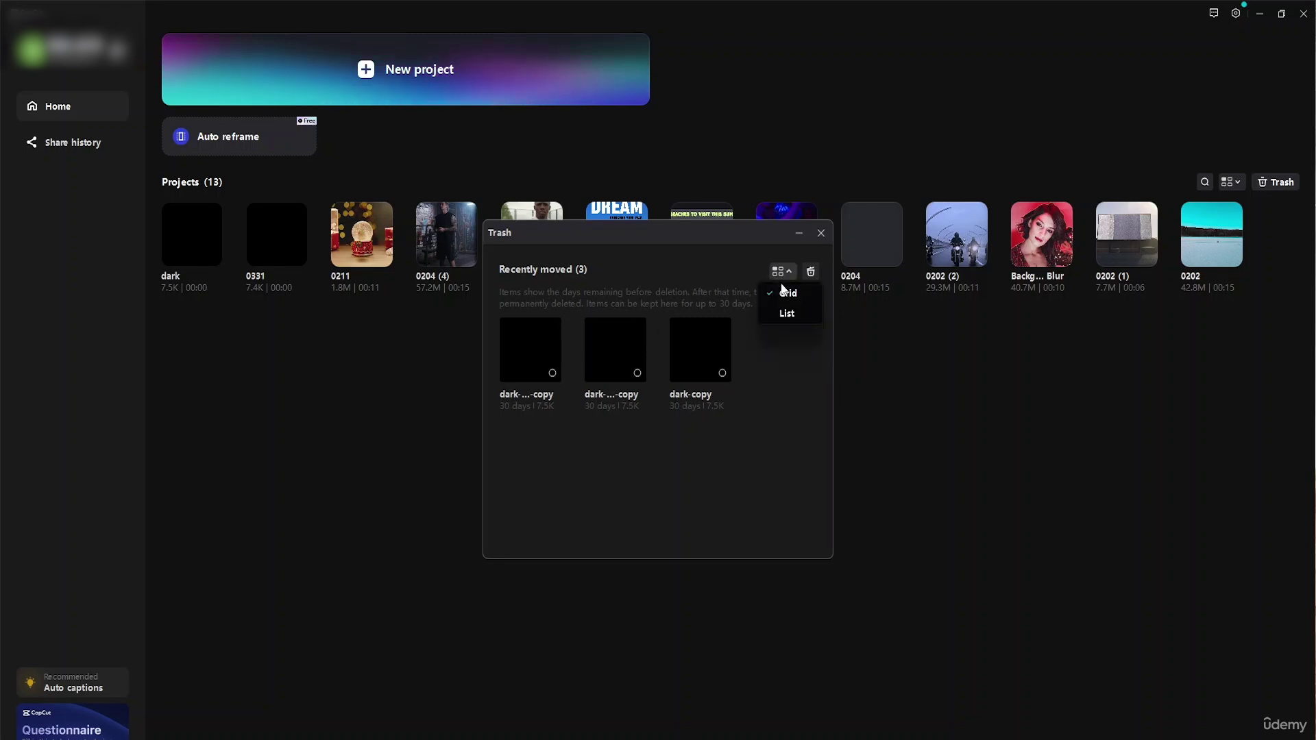
{"action": "left_click", "coordinate": [796, 319]}
{"action": "left_click", "coordinate": [793, 278]}
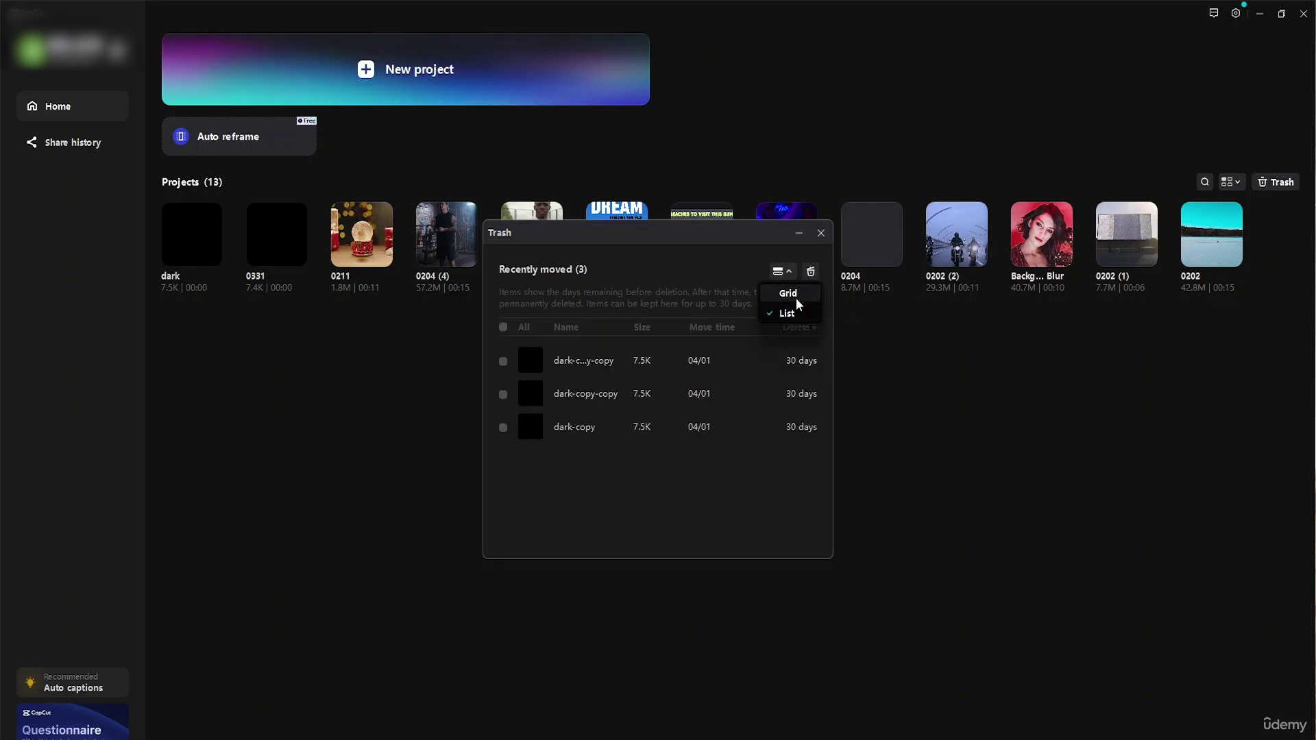
{"action": "left_click", "coordinate": [795, 297]}
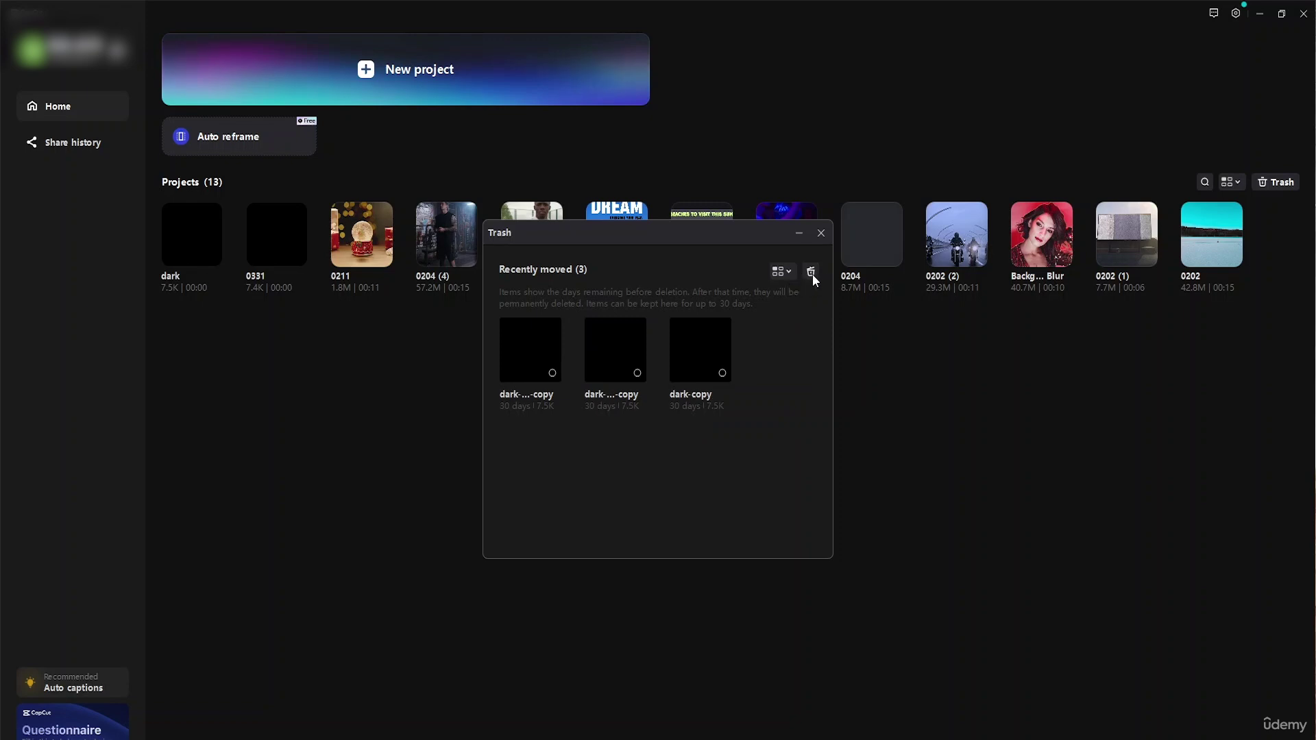
{"action": "left_click", "coordinate": [781, 272]}
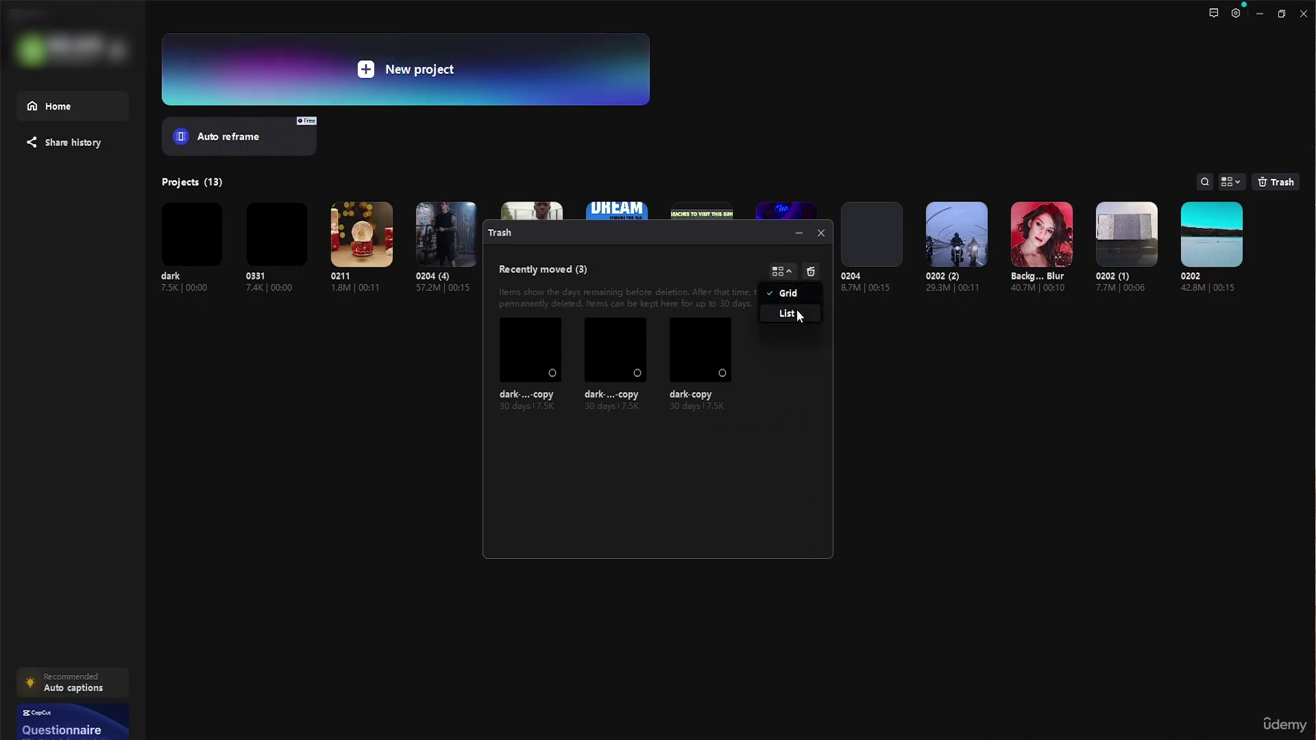
{"action": "left_click", "coordinate": [796, 314]}
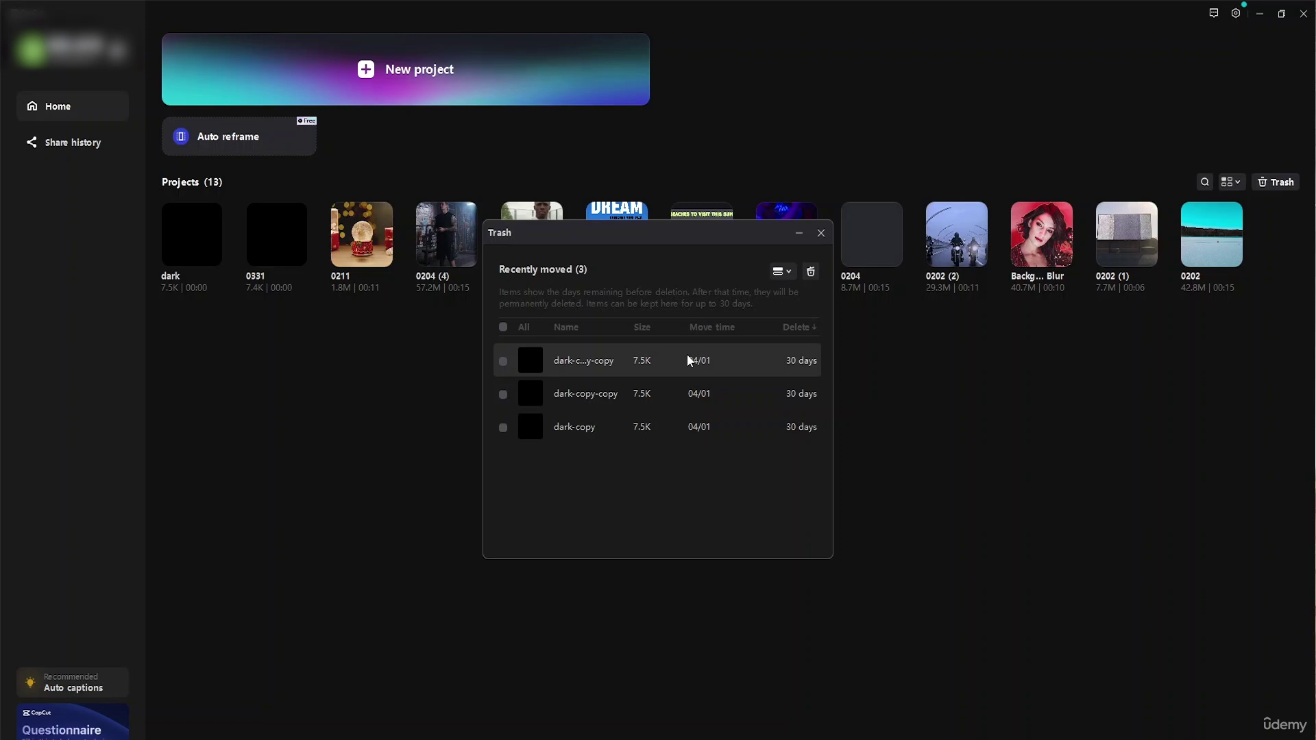
Permanently delete all items in the Trash and close it
{"action": "left_click", "coordinate": [813, 274]}
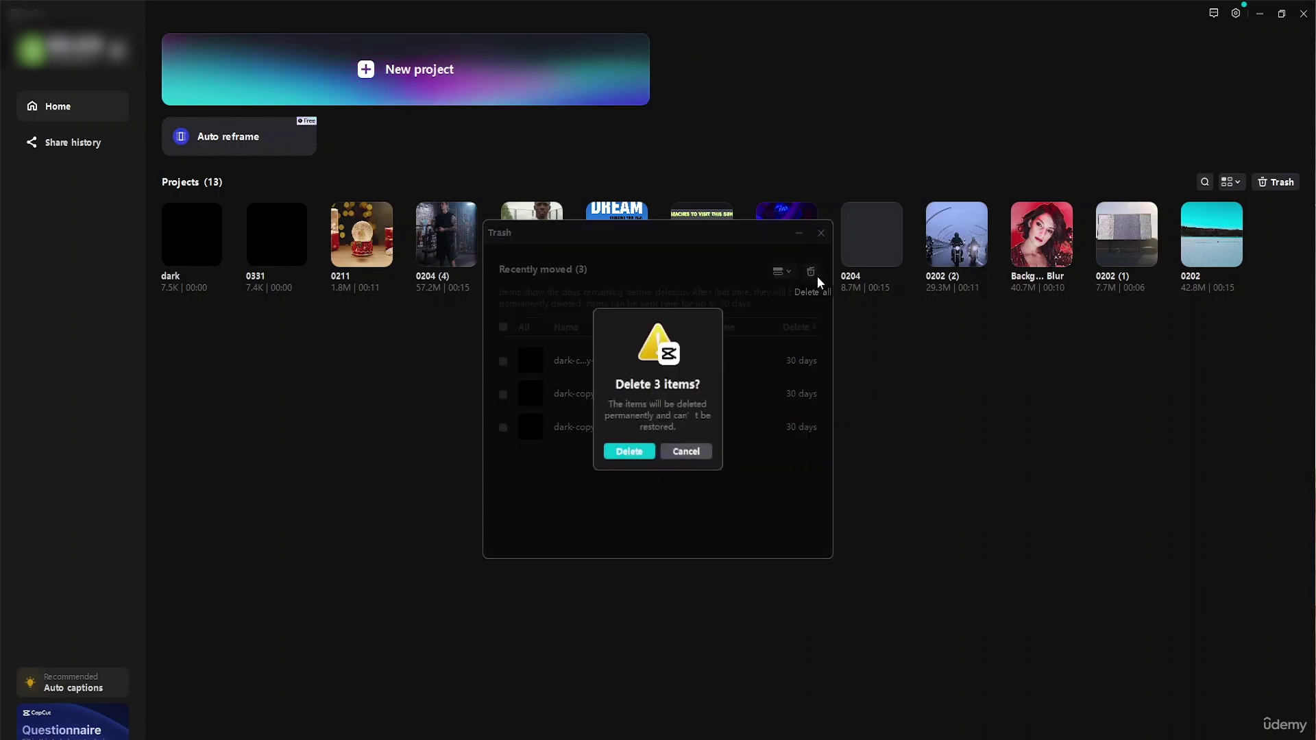
{"action": "left_click", "coordinate": [647, 453]}
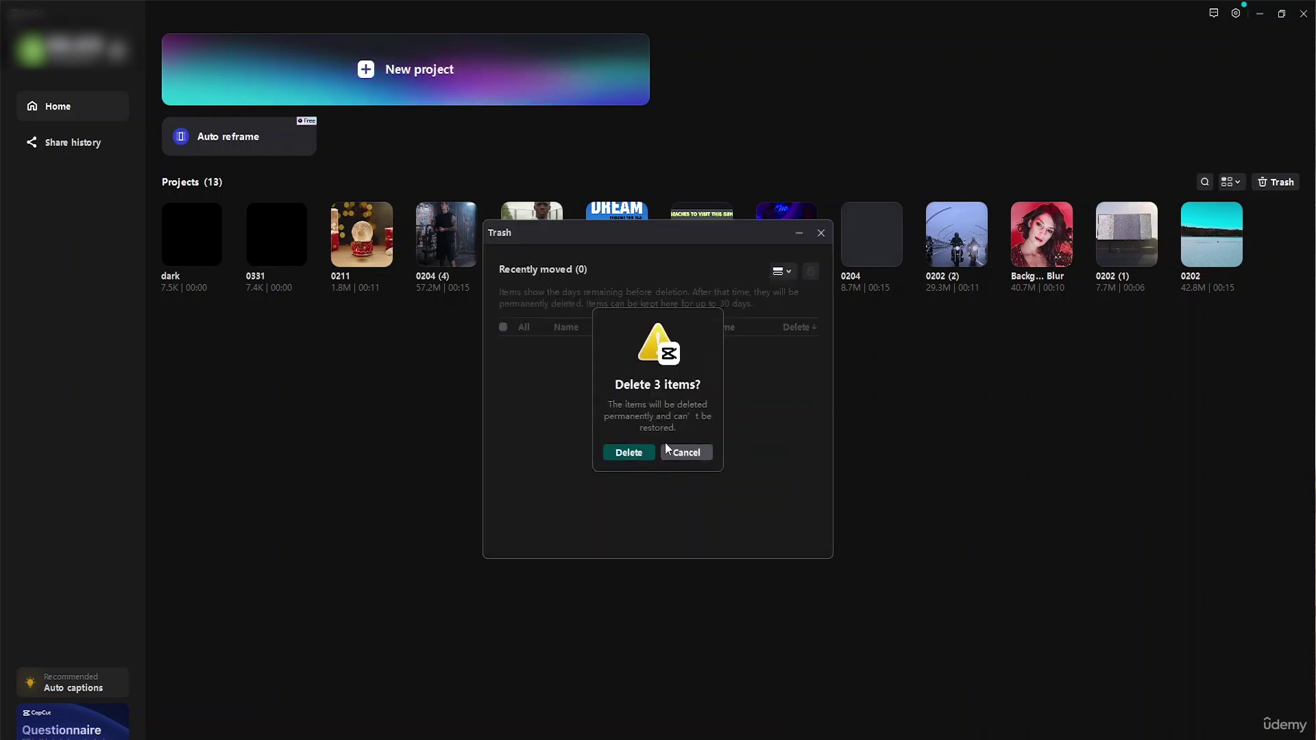
{"action": "left_click", "coordinate": [821, 234]}
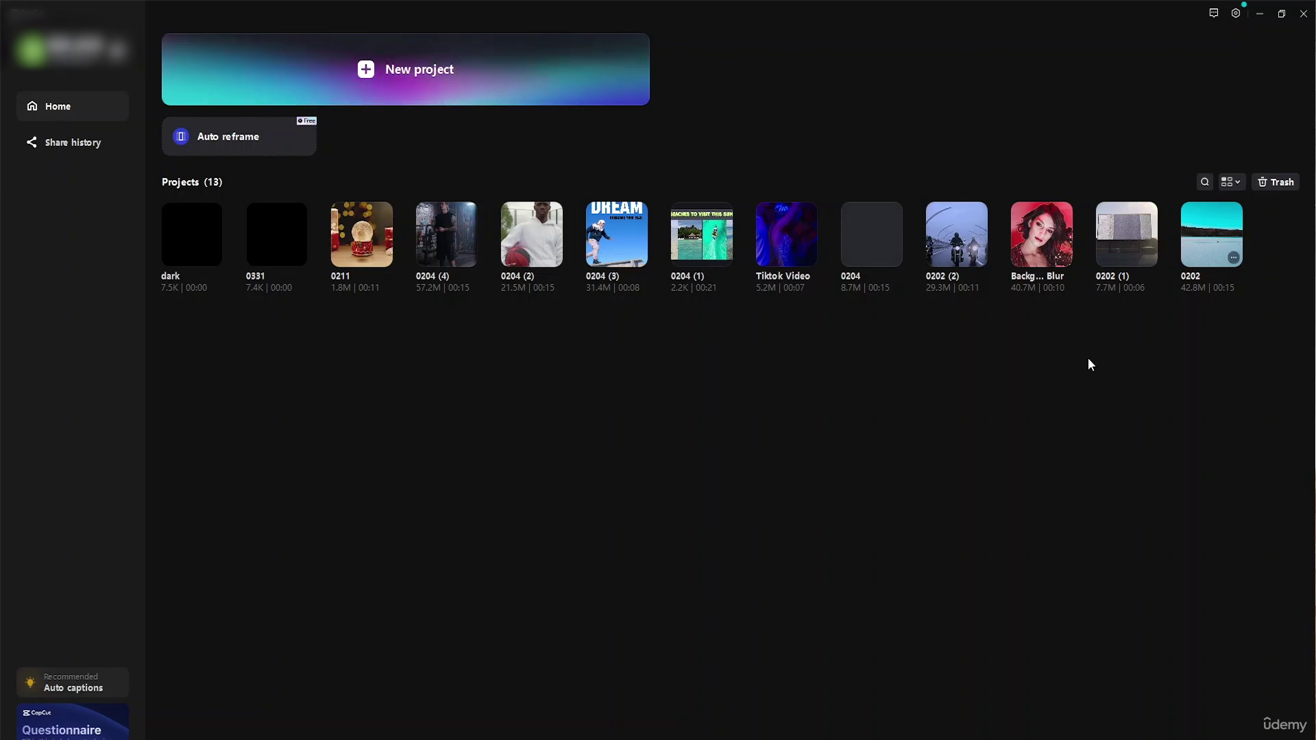
Examine the Feedback form from problem scenarios to customer support details, check its Messages section, and close it
{"action": "left_click", "coordinate": [1214, 14]}
{"action": "scroll", "coordinate": [664, 280], "scroll_direction": "down", "scroll_amount": 5}
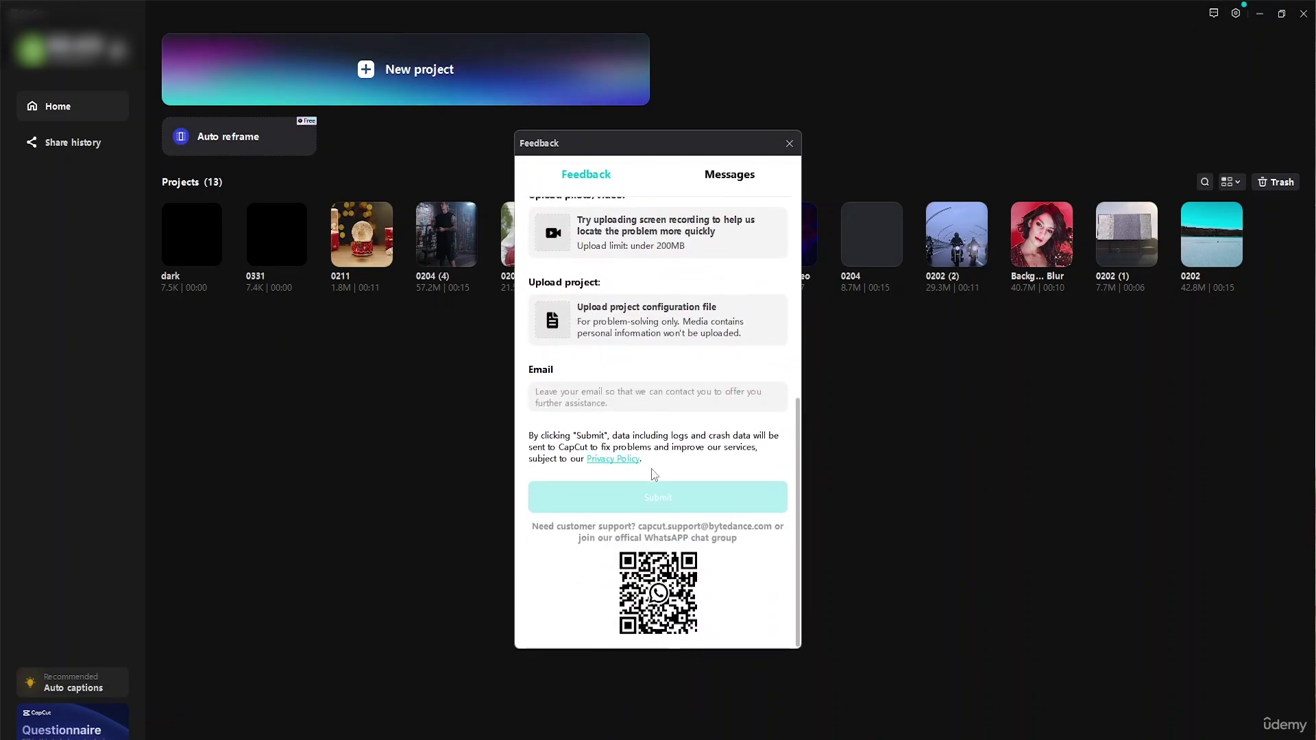
{"action": "scroll", "coordinate": [655, 439], "scroll_direction": "up", "scroll_amount": 5}
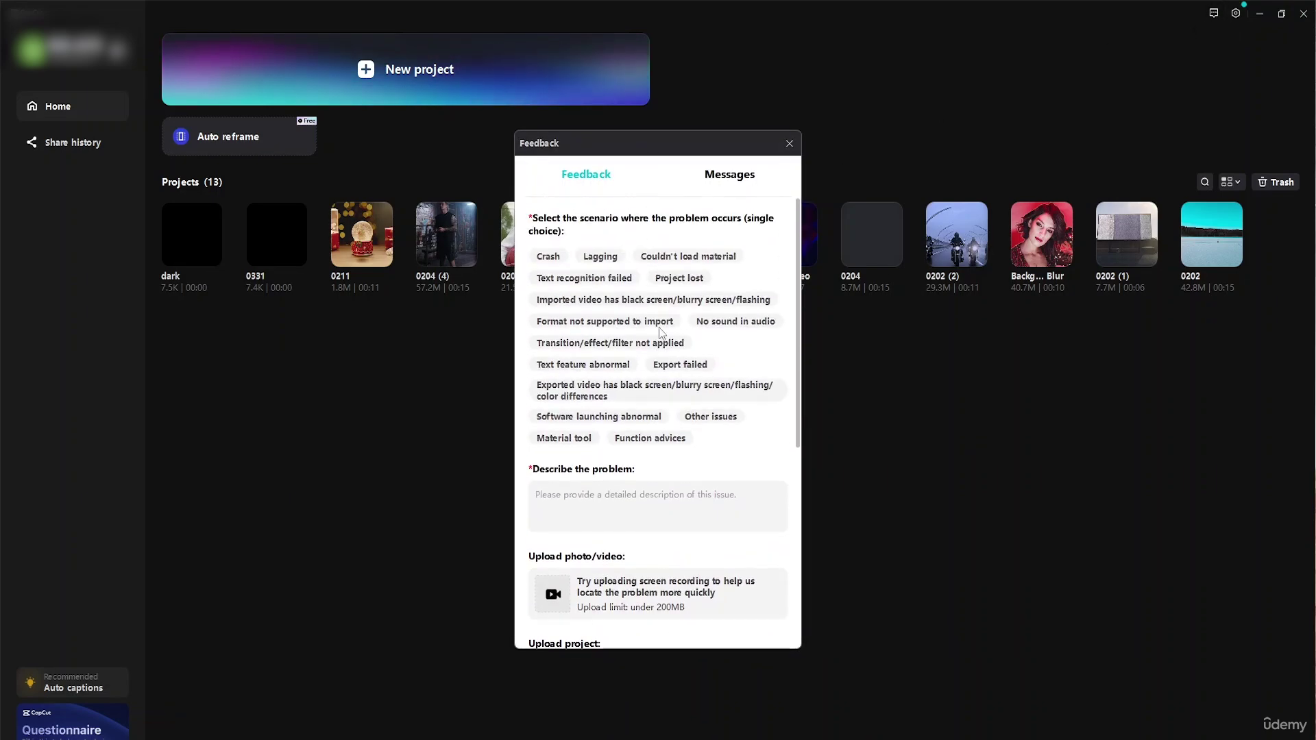
{"action": "left_click", "coordinate": [737, 180]}
{"action": "left_click", "coordinate": [600, 180]}
{"action": "scroll", "coordinate": [644, 412], "scroll_direction": "down", "scroll_amount": 8}
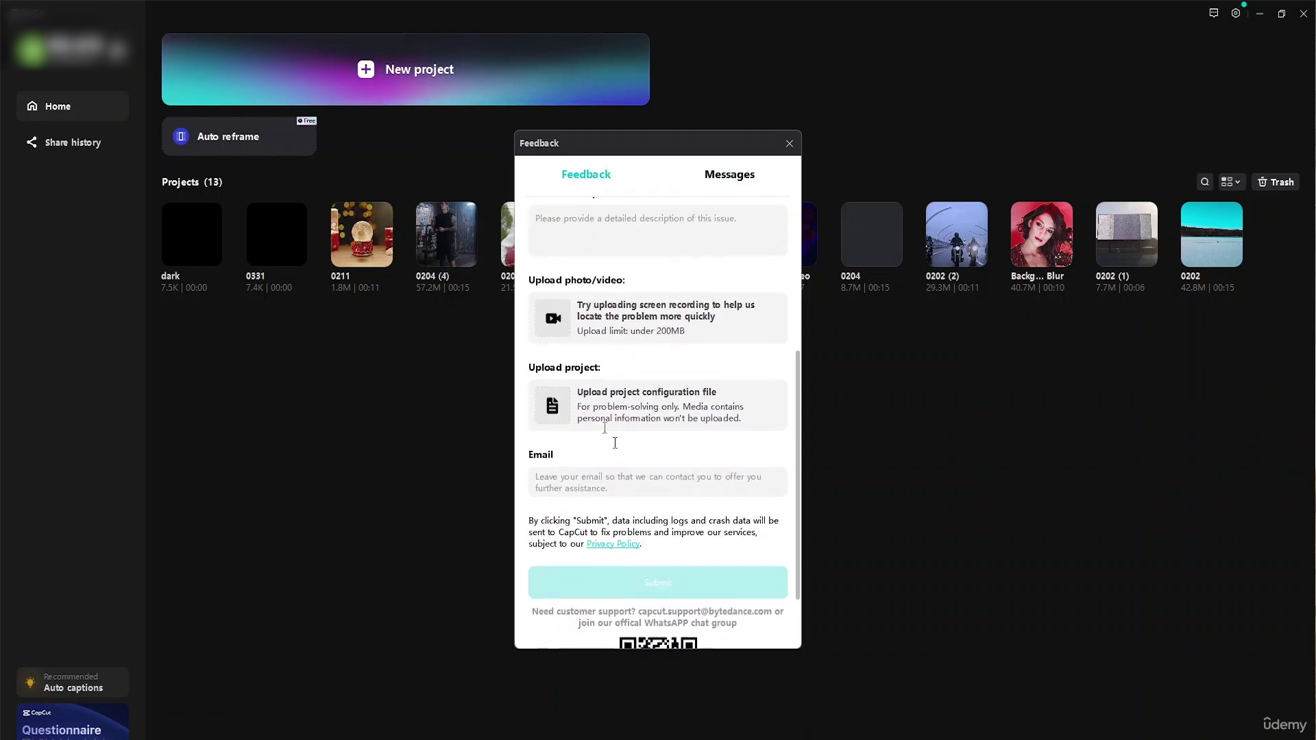
{"action": "scroll", "coordinate": [668, 351], "scroll_direction": "up", "scroll_amount": 4}
{"action": "scroll", "coordinate": [668, 351], "scroll_direction": "down", "scroll_amount": 4}
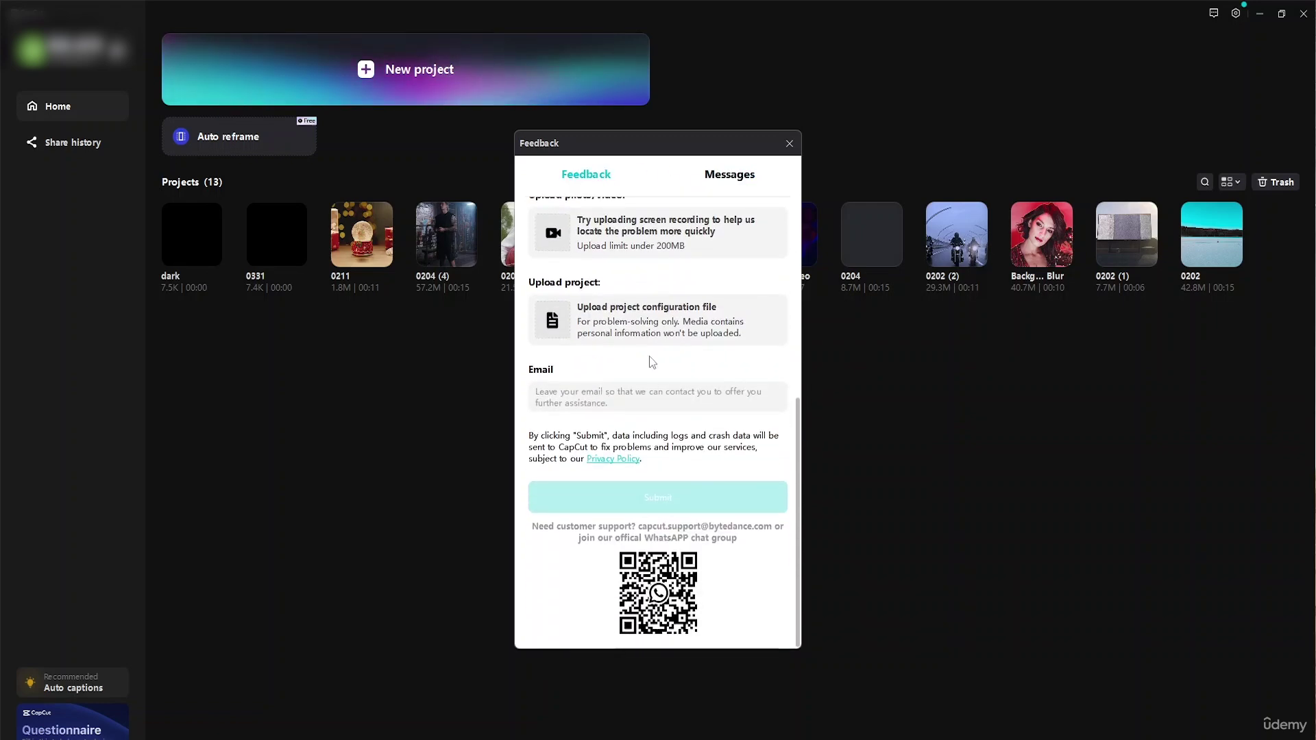
{"action": "left_click", "coordinate": [789, 144]}
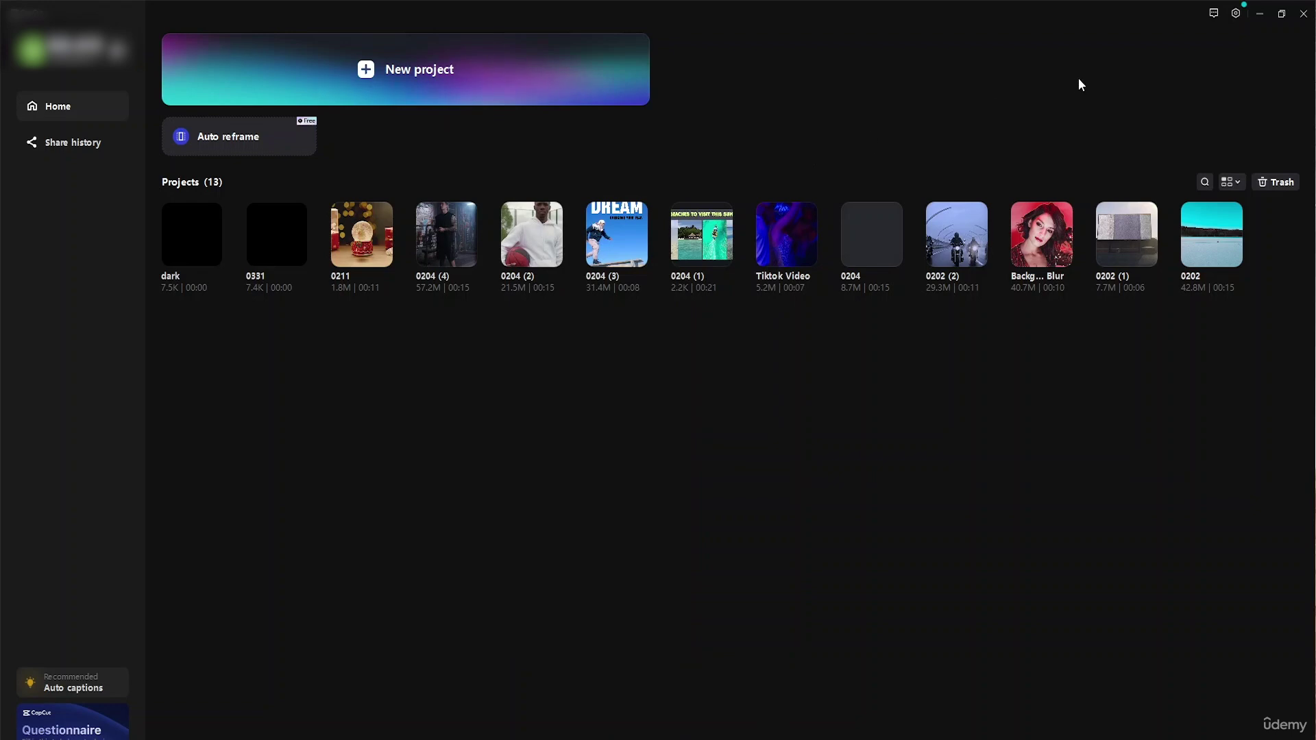
Open the Settings and look through the Edit, Performance and Language pages before reviewing the Project save and cache options
{"action": "left_click", "coordinate": [1239, 20]}
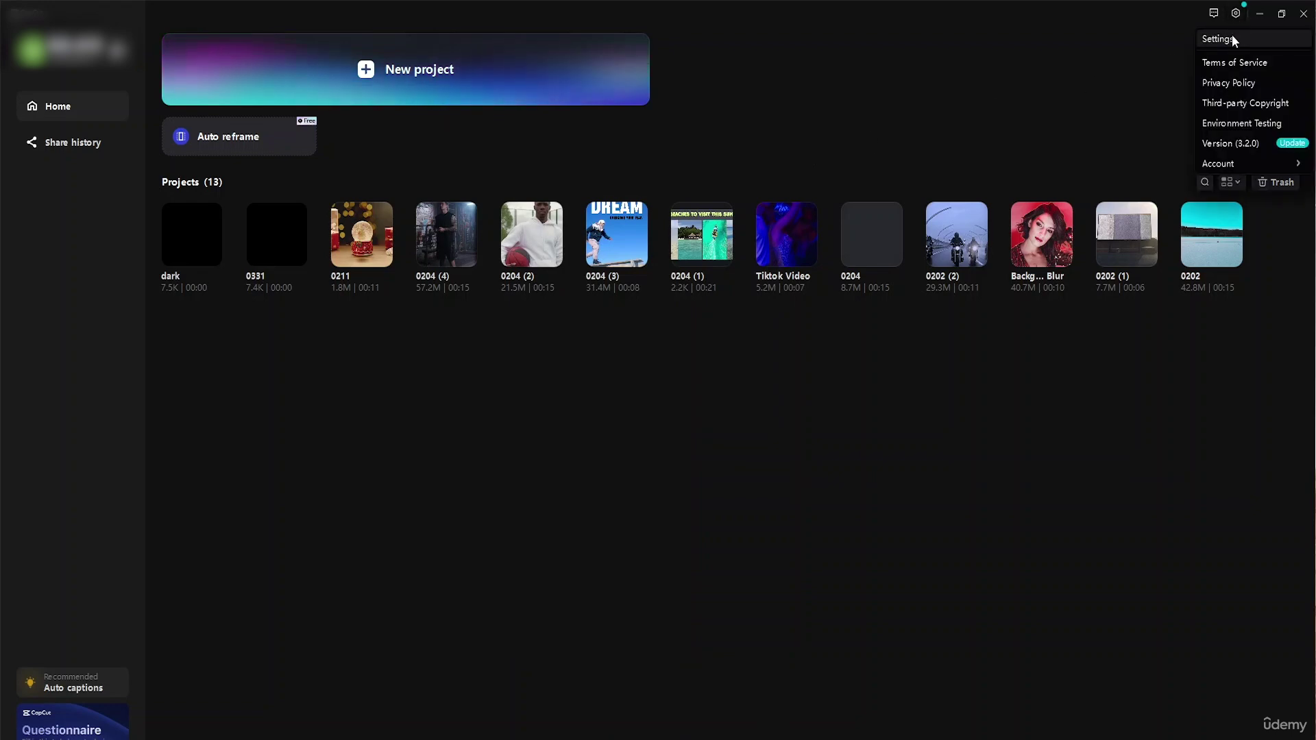
{"action": "left_click", "coordinate": [1231, 36]}
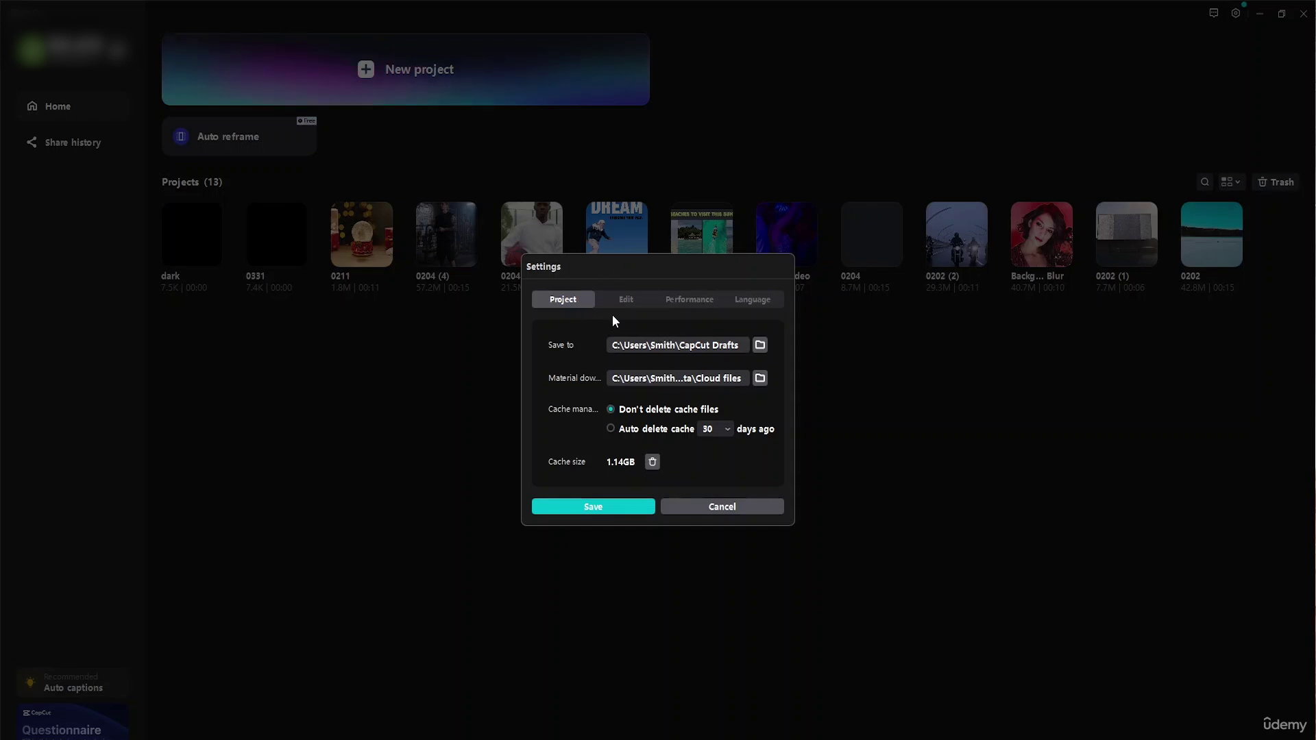
{"action": "left_click", "coordinate": [625, 300]}
{"action": "left_click", "coordinate": [679, 233]}
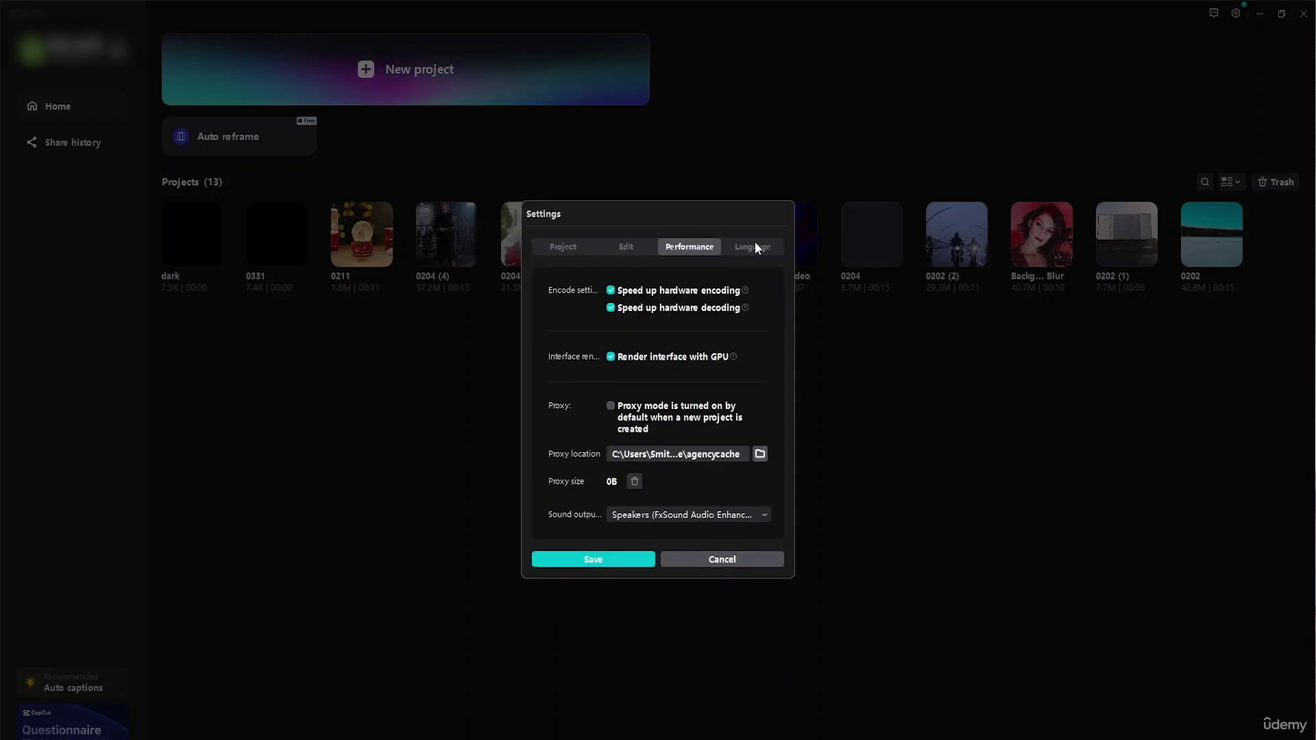
{"action": "left_click", "coordinate": [755, 242]}
{"action": "left_click", "coordinate": [578, 197]}
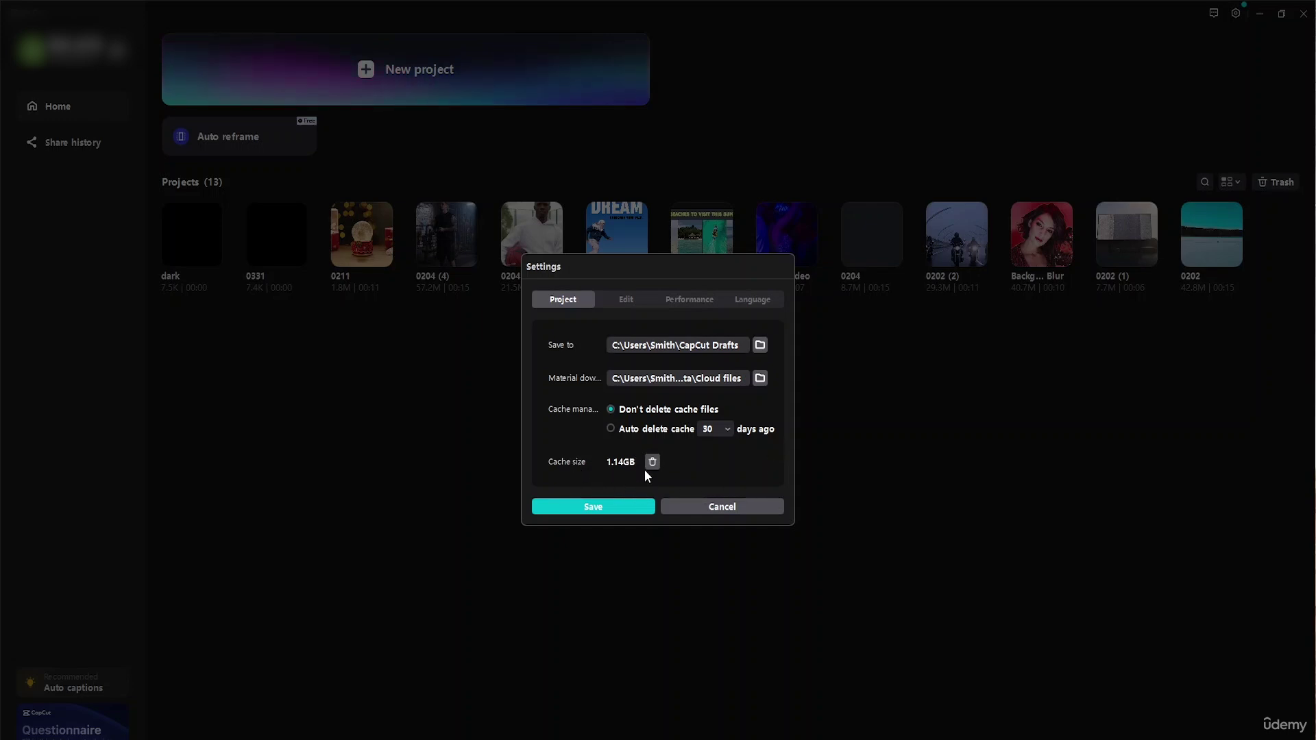
Review the Edit settings, including the available frame rate and time code choices, without changing them
{"action": "left_click", "coordinate": [627, 299]}
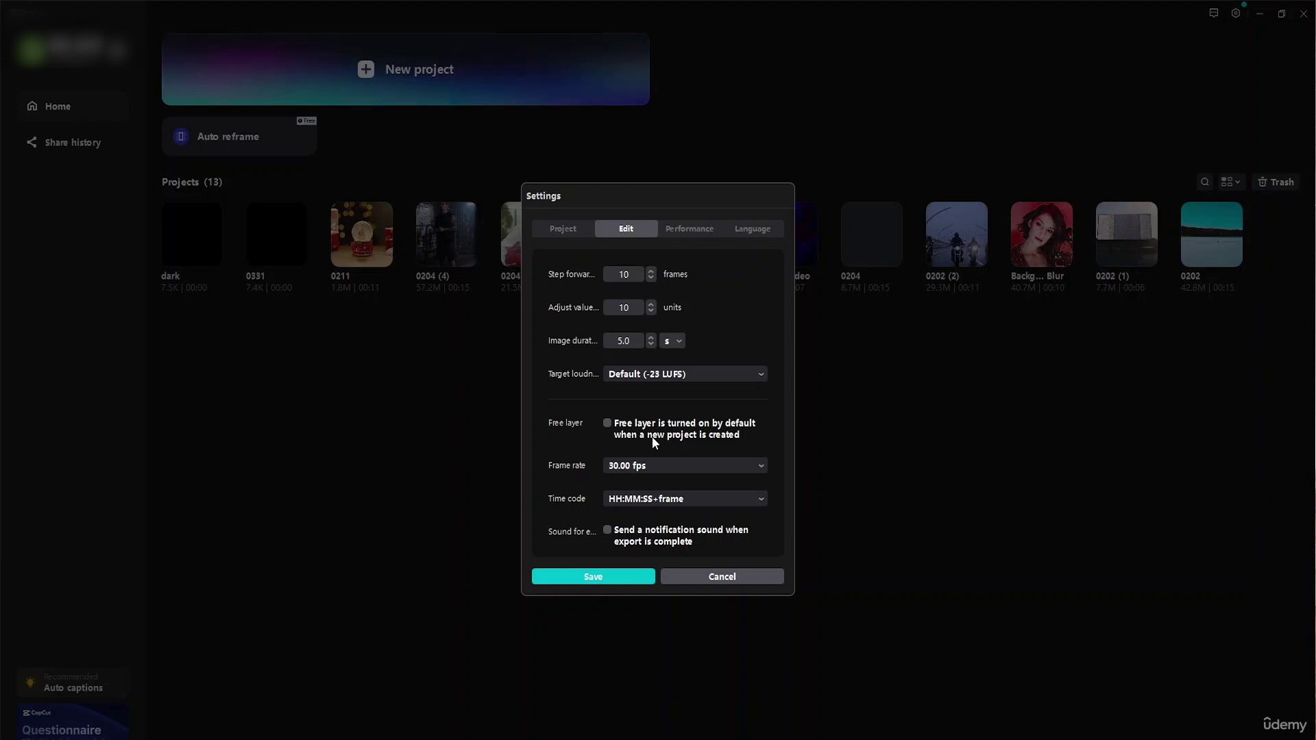
{"action": "left_click", "coordinate": [739, 467]}
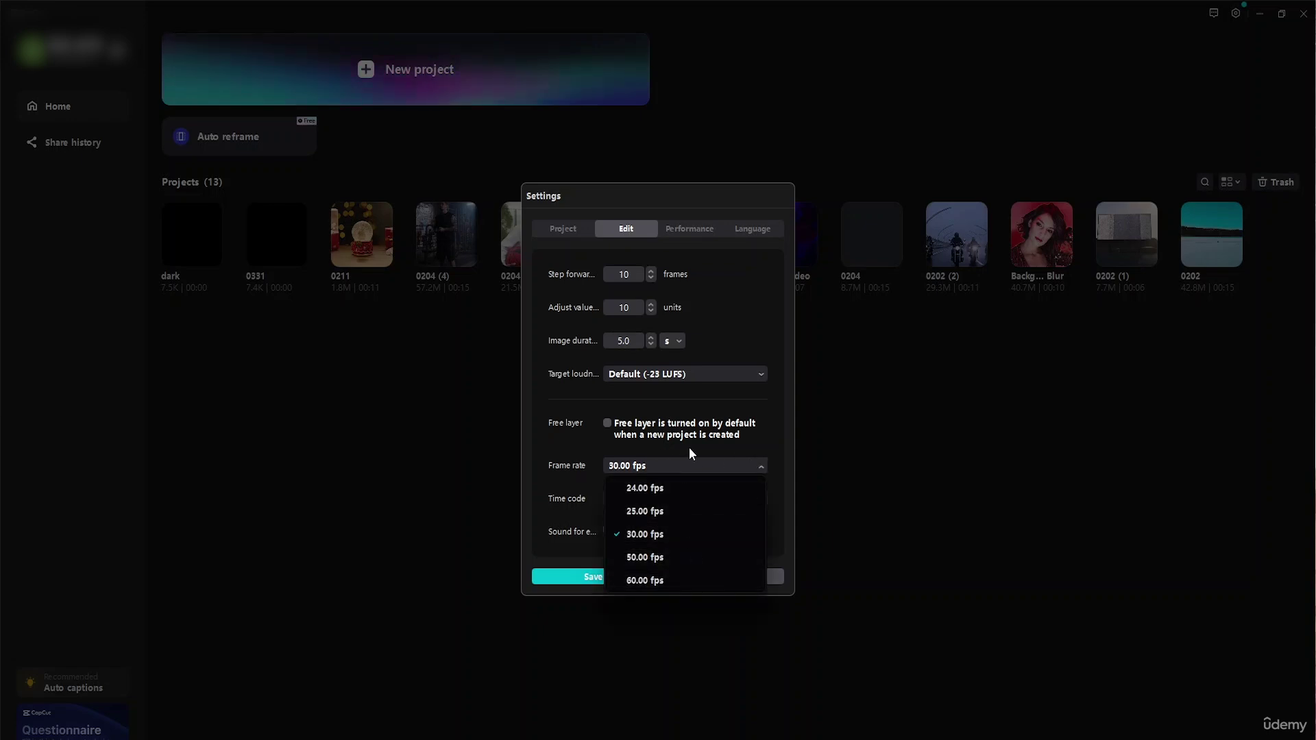
{"action": "left_click", "coordinate": [621, 433]}
{"action": "left_click", "coordinate": [651, 425]}
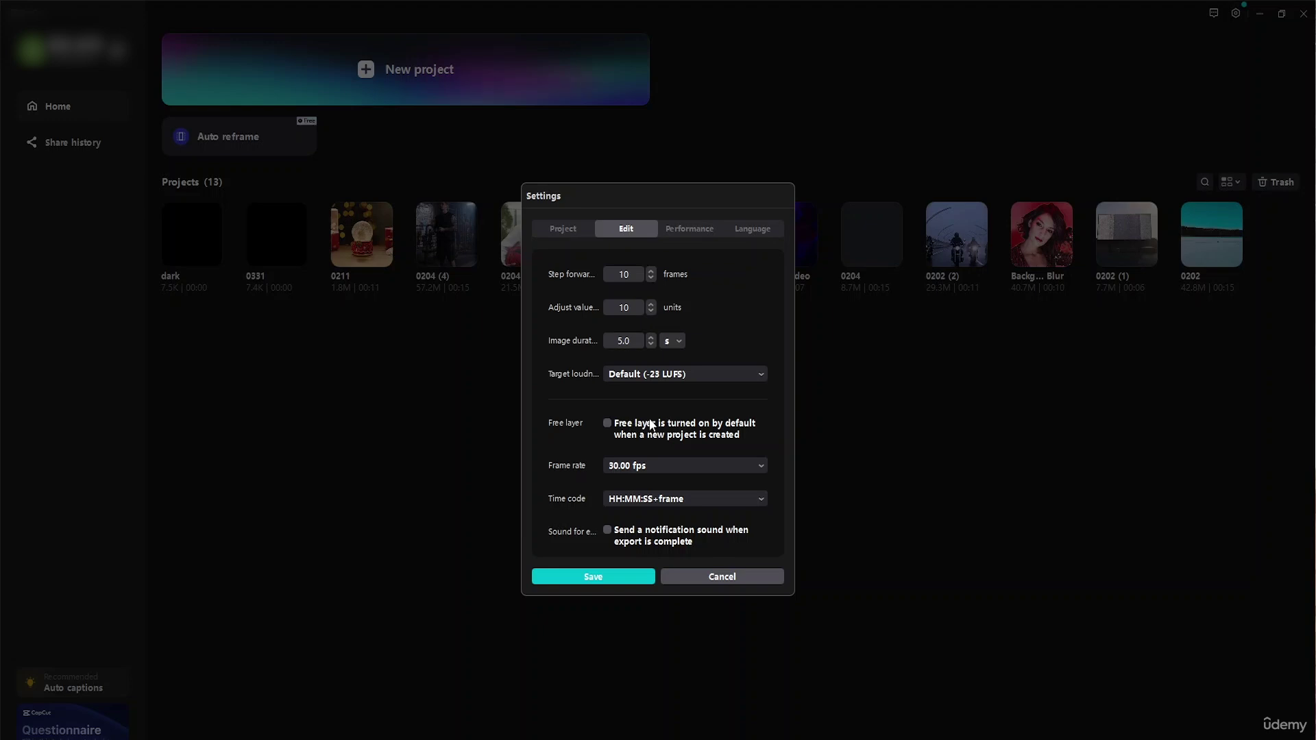
{"action": "left_click", "coordinate": [697, 499]}
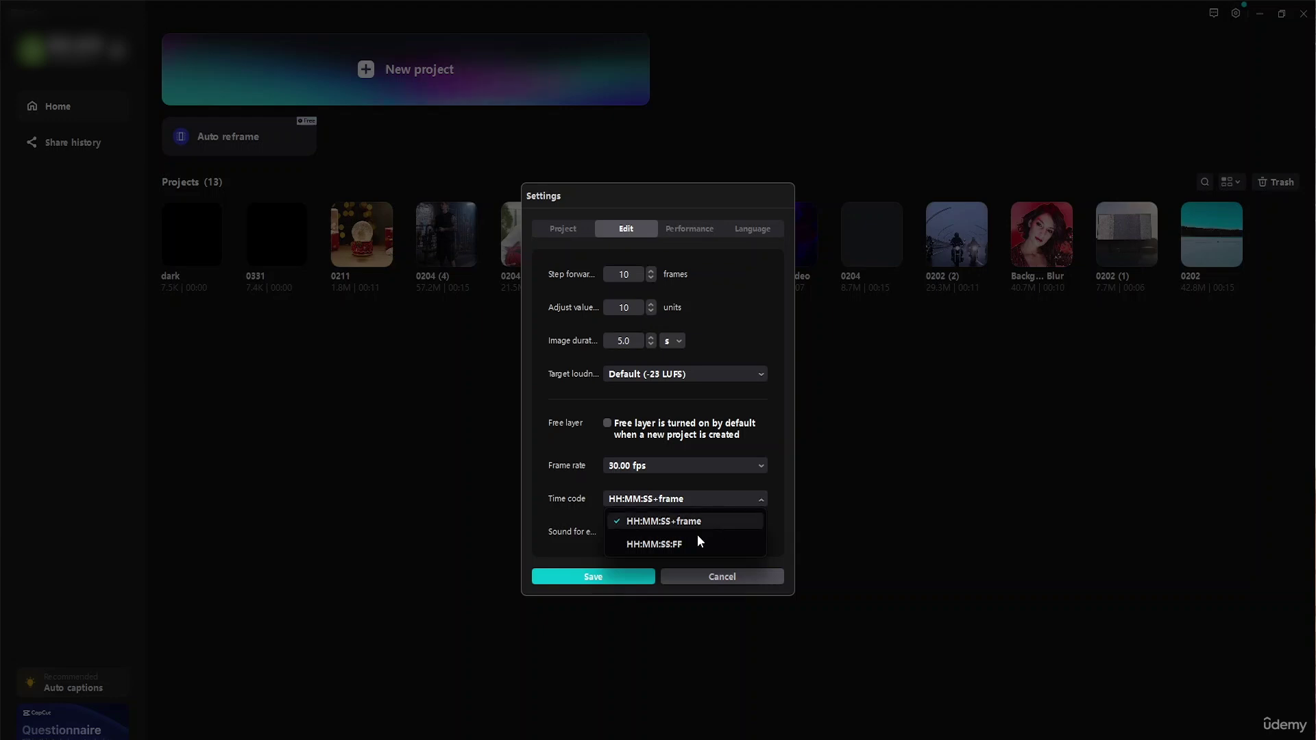
{"action": "left_click", "coordinate": [714, 490]}
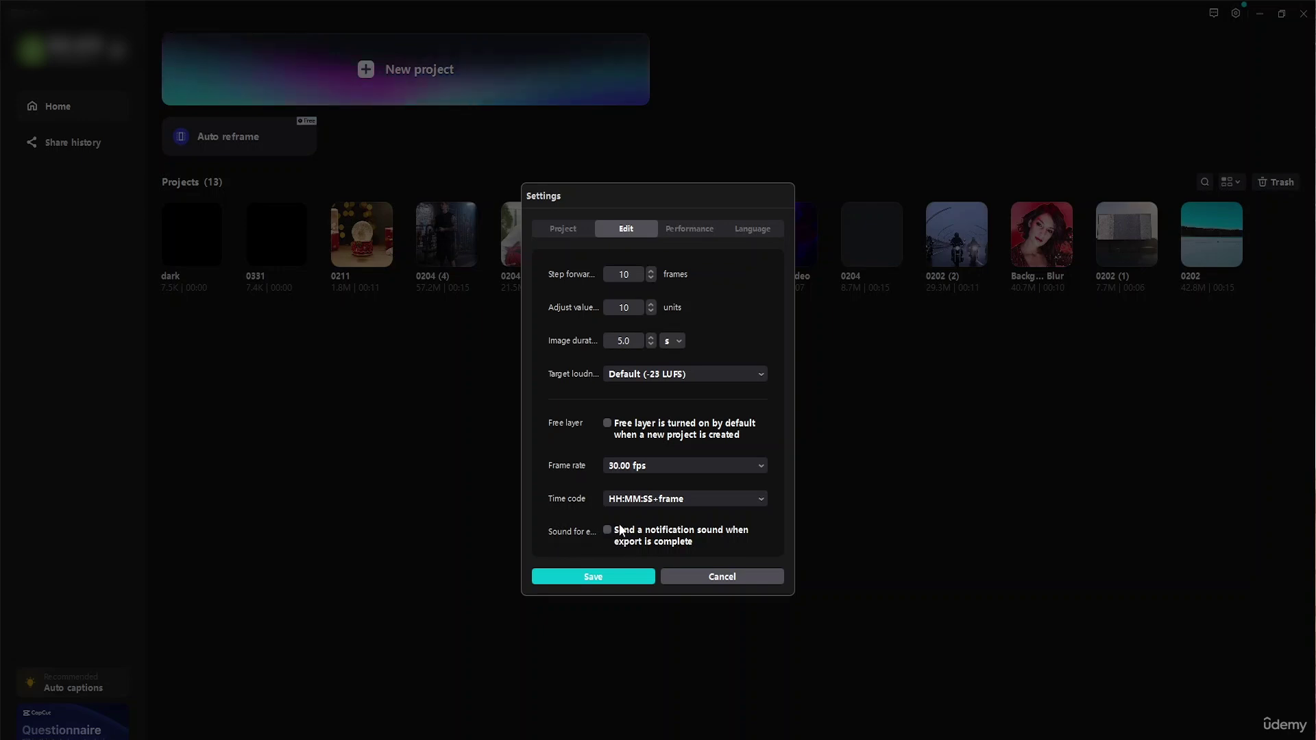
Review the Performance settings for encoding, rendering and proxy, and check the available sound output devices
{"action": "left_click", "coordinate": [680, 234]}
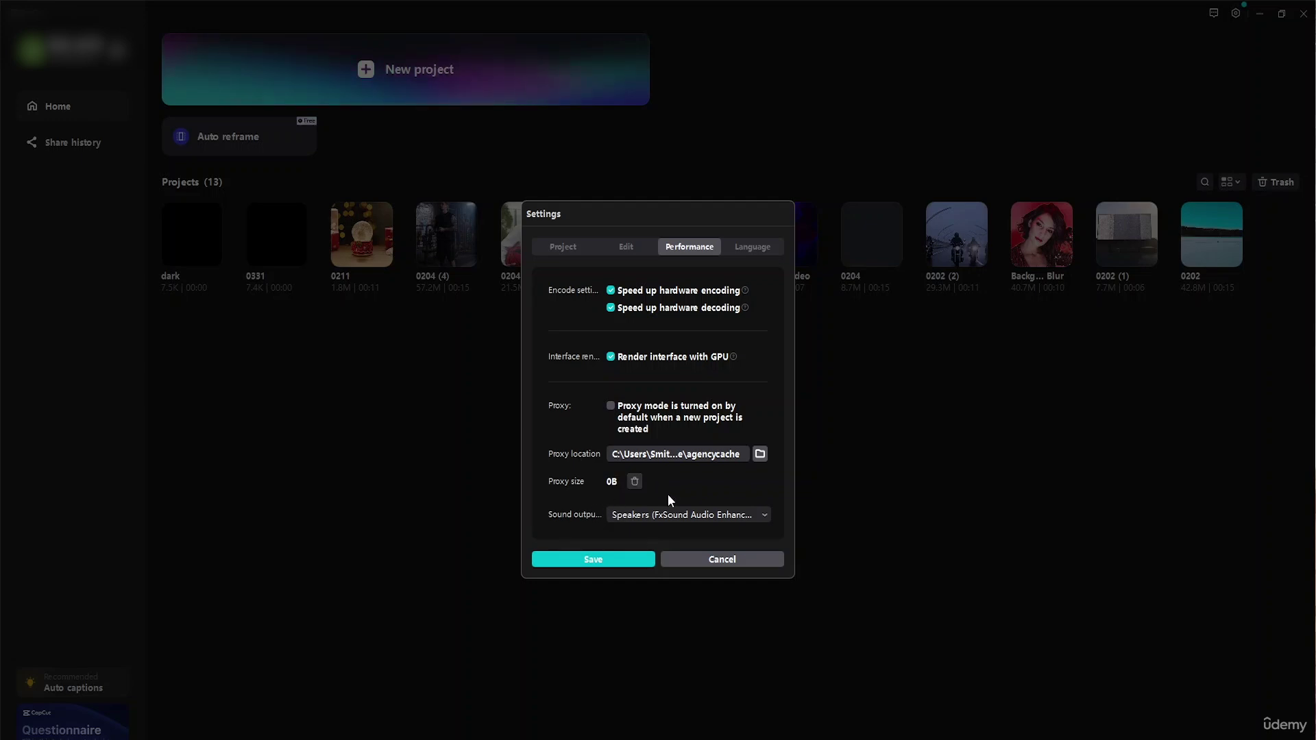
{"action": "left_click", "coordinate": [691, 521]}
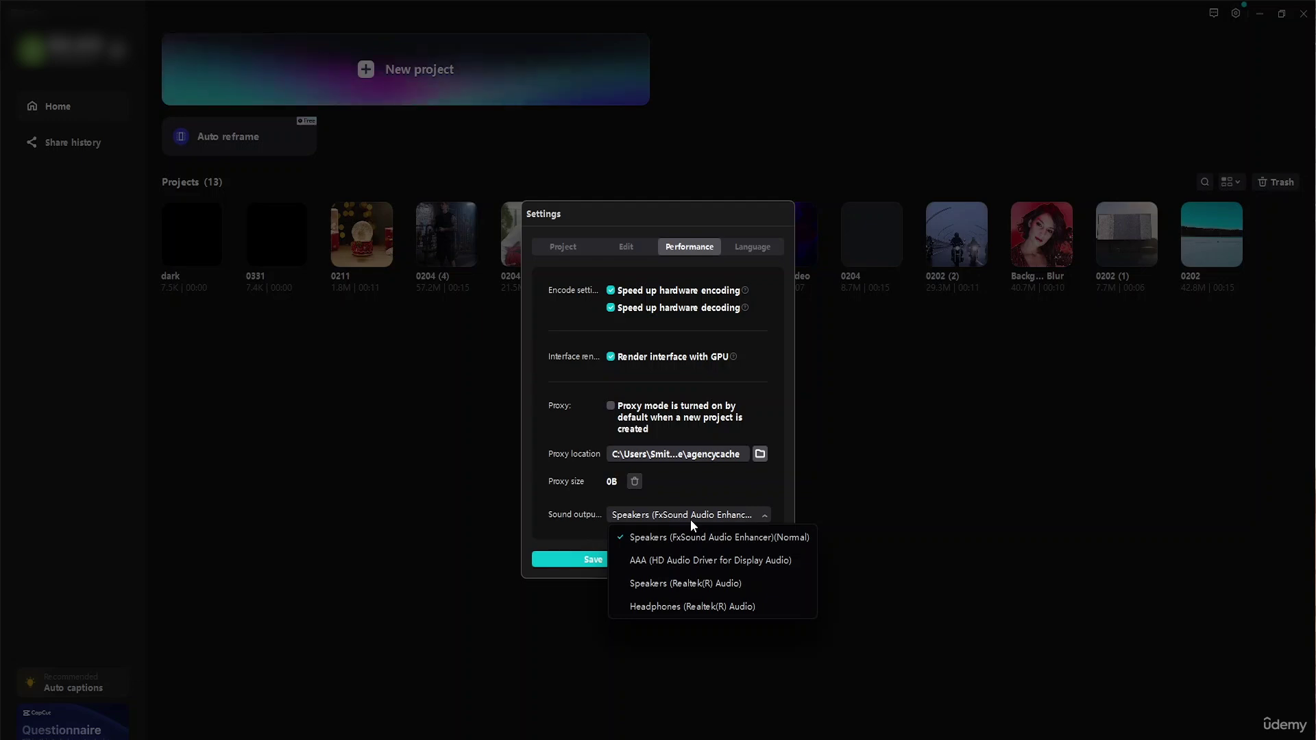
{"action": "left_click", "coordinate": [690, 522]}
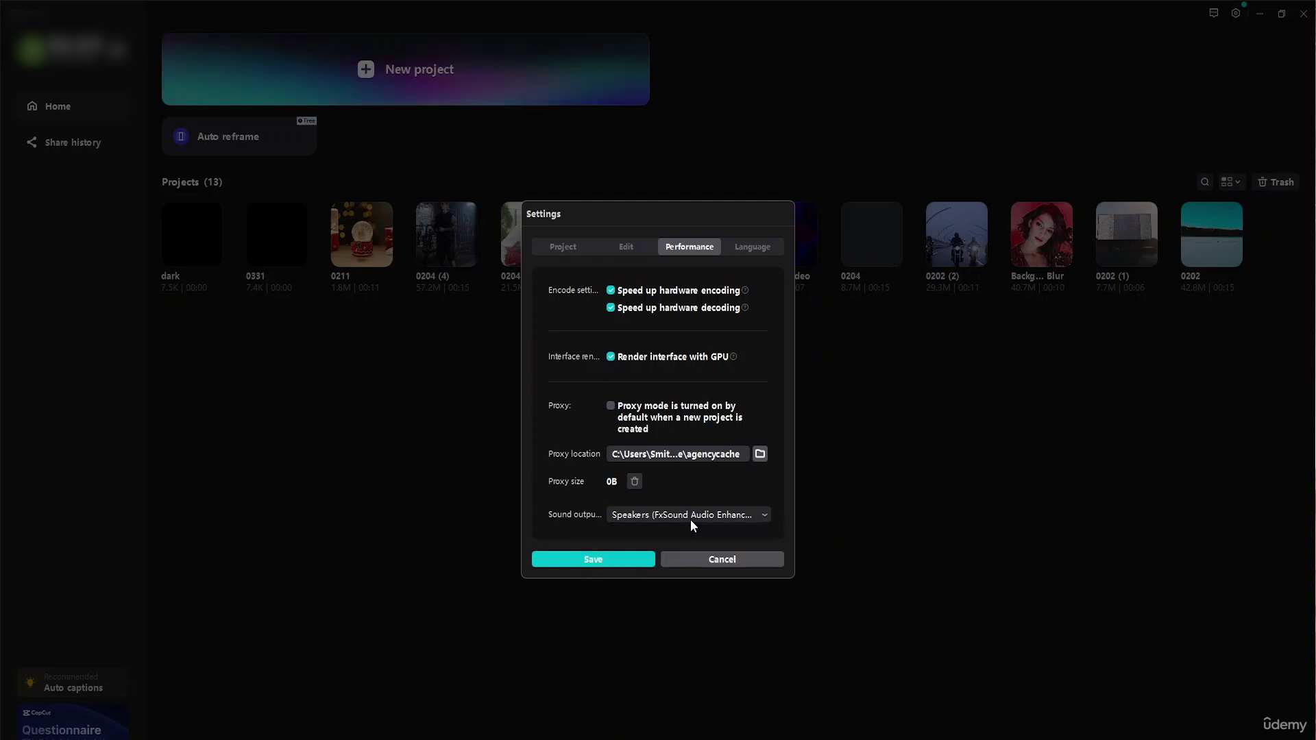
Look through the list of interface languages in the Settings
{"action": "left_click", "coordinate": [770, 249]}
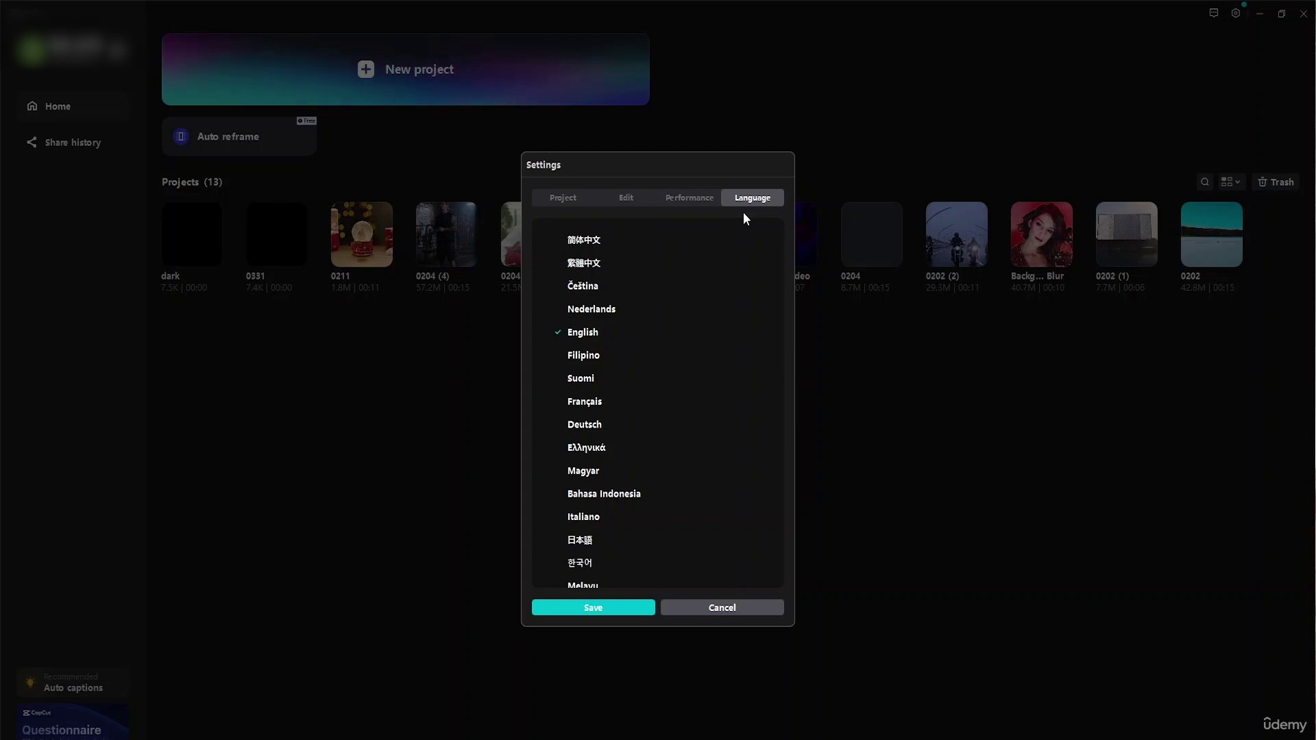
{"action": "scroll", "coordinate": [682, 474], "scroll_direction": "down", "scroll_amount": 4}
{"action": "scroll", "coordinate": [690, 471], "scroll_direction": "up", "scroll_amount": 4}
{"action": "scroll", "coordinate": [688, 473], "scroll_direction": "up", "scroll_amount": 1}
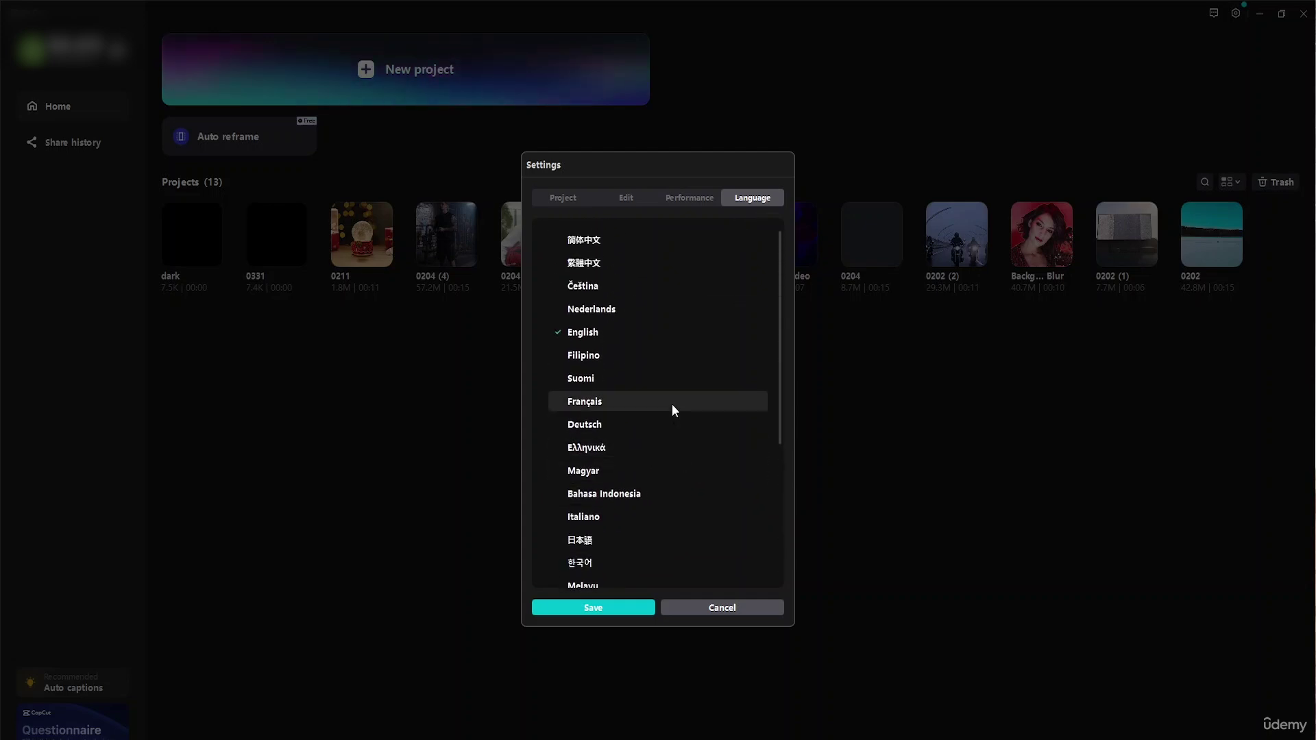
Look through the full list of interface languages, keep English, and save the settings
{"action": "scroll", "coordinate": [672, 404], "scroll_direction": "down", "scroll_amount": 3}
{"action": "scroll", "coordinate": [672, 404], "scroll_direction": "up", "scroll_amount": 3}
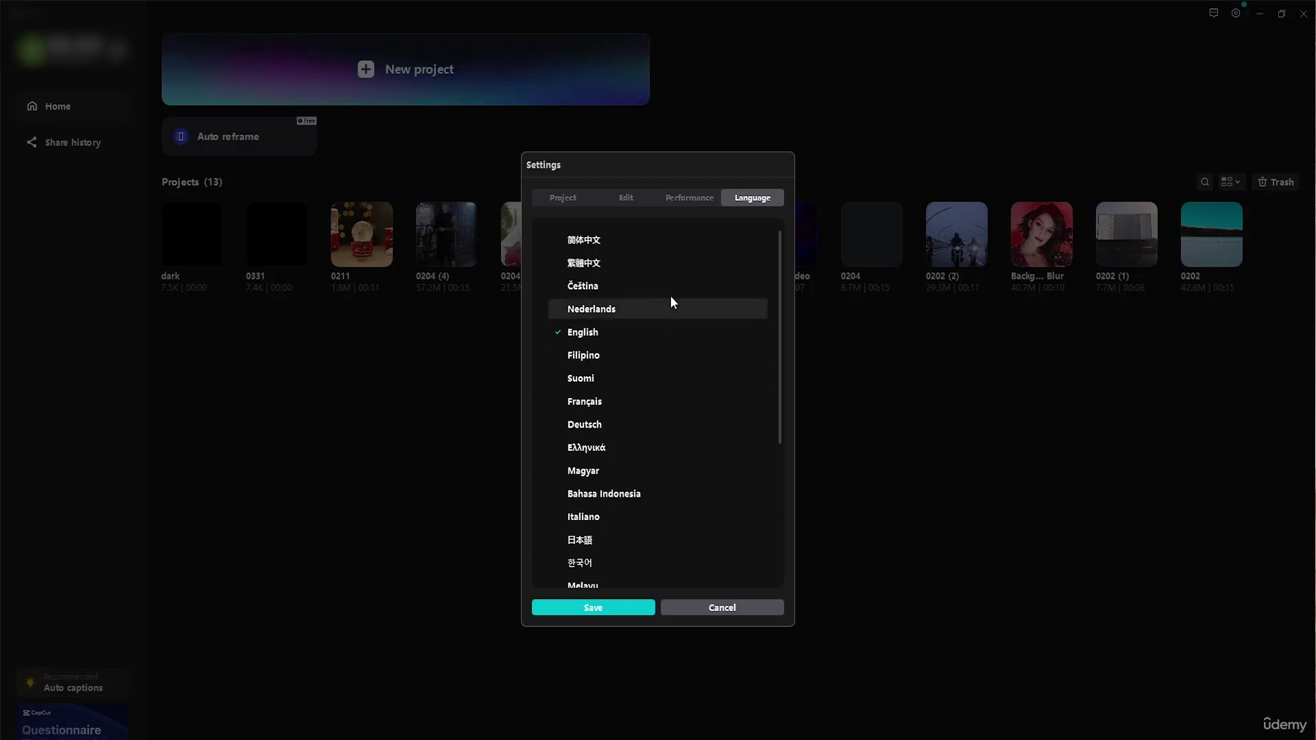
{"action": "scroll", "coordinate": [612, 441], "scroll_direction": "down", "scroll_amount": 3}
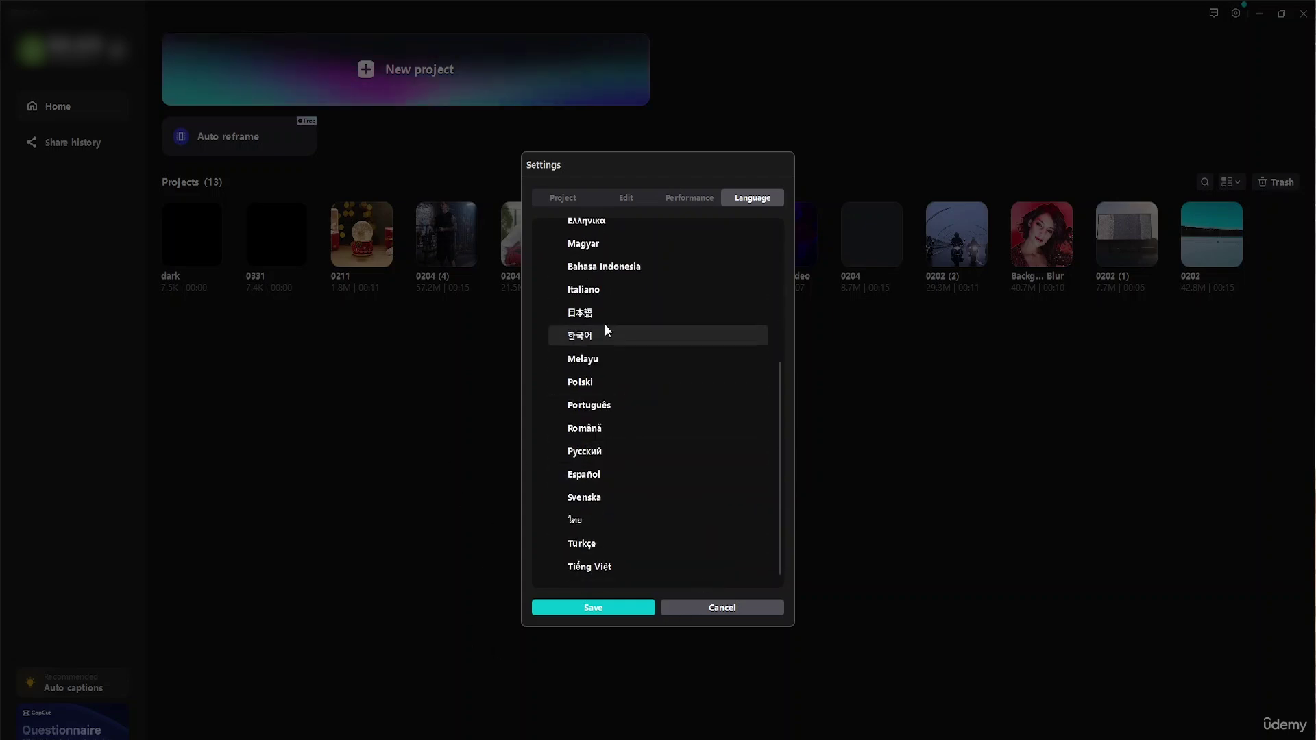
{"action": "scroll", "coordinate": [613, 333], "scroll_direction": "up", "scroll_amount": 3}
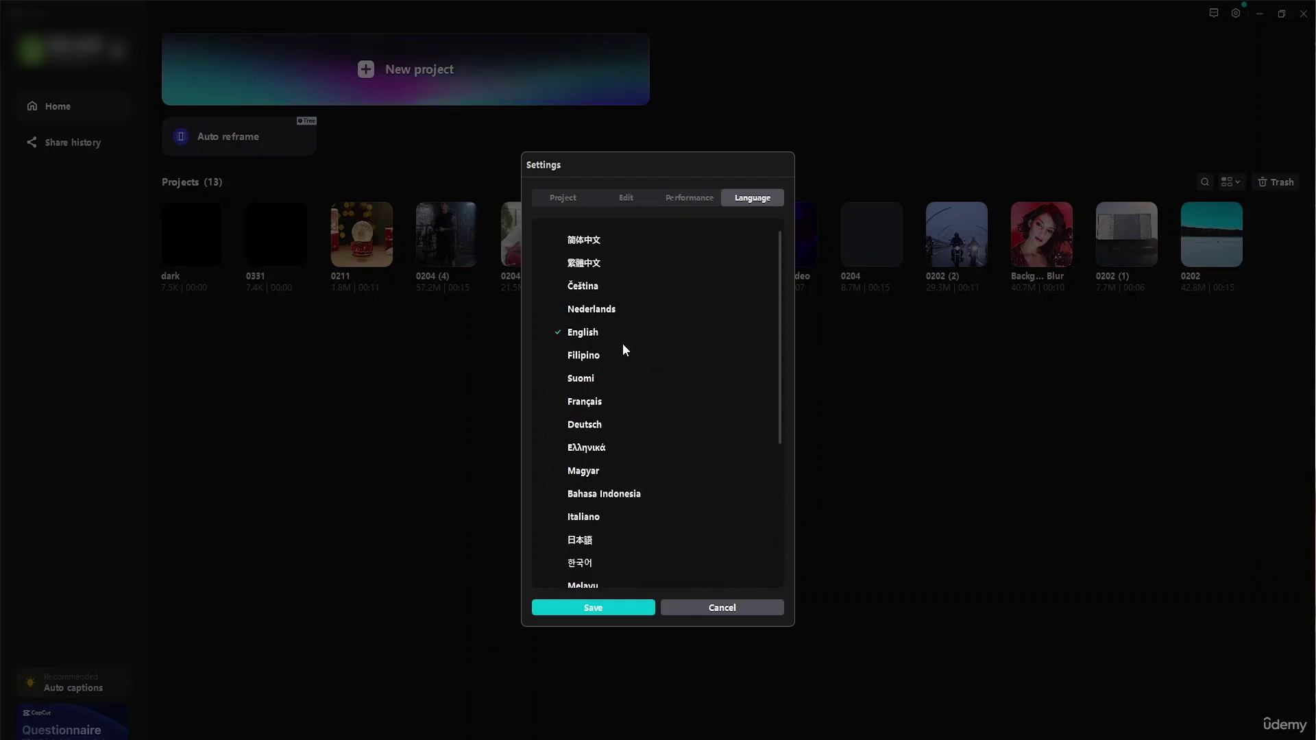
{"action": "left_click", "coordinate": [639, 604]}
Check the version and account entries among the application options and create a new project
{"action": "left_click", "coordinate": [1232, 19]}
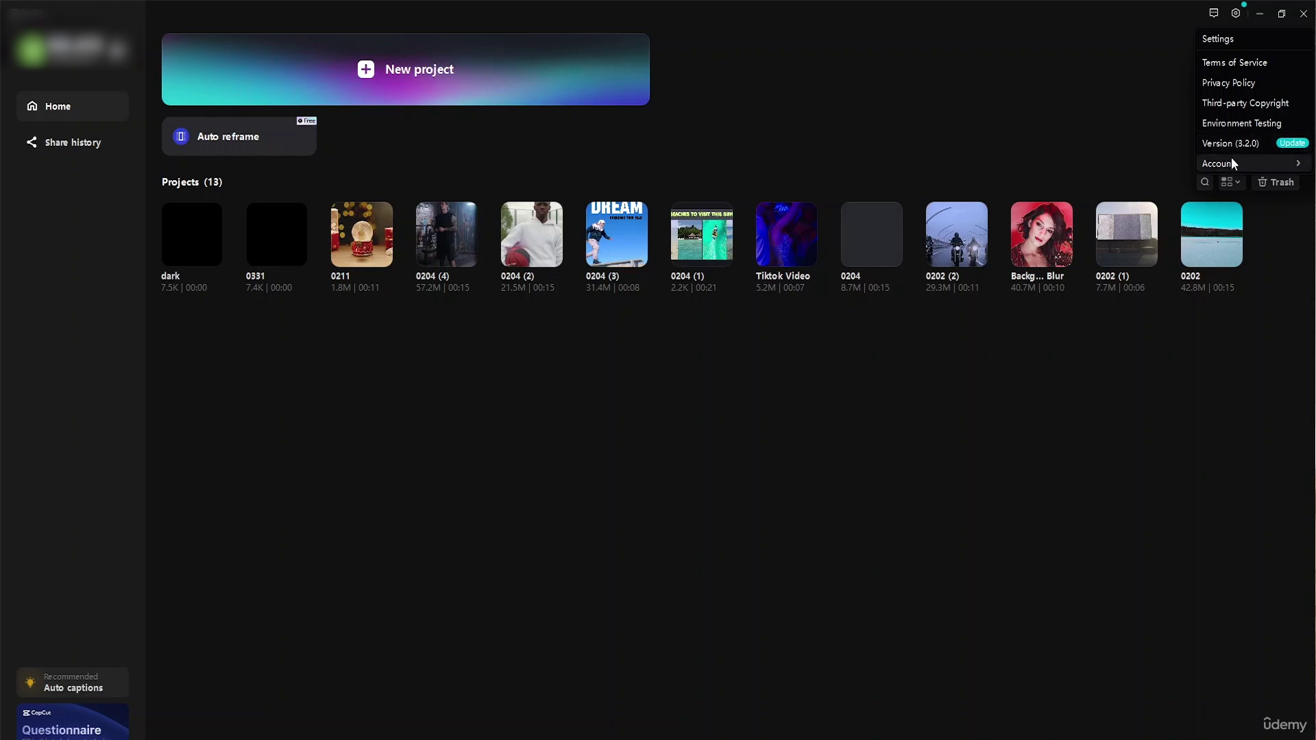
{"action": "mouse_move", "coordinate": [1226, 159]}
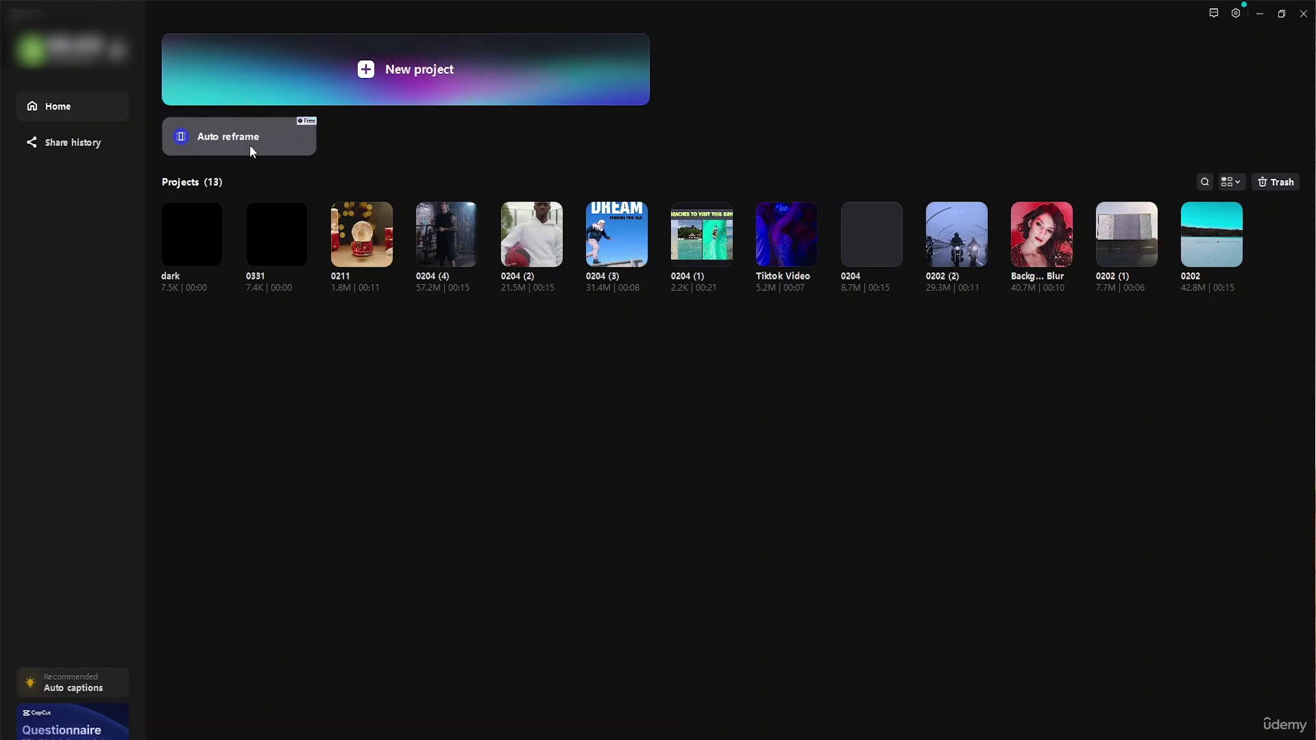
{"action": "left_click", "coordinate": [371, 69]}
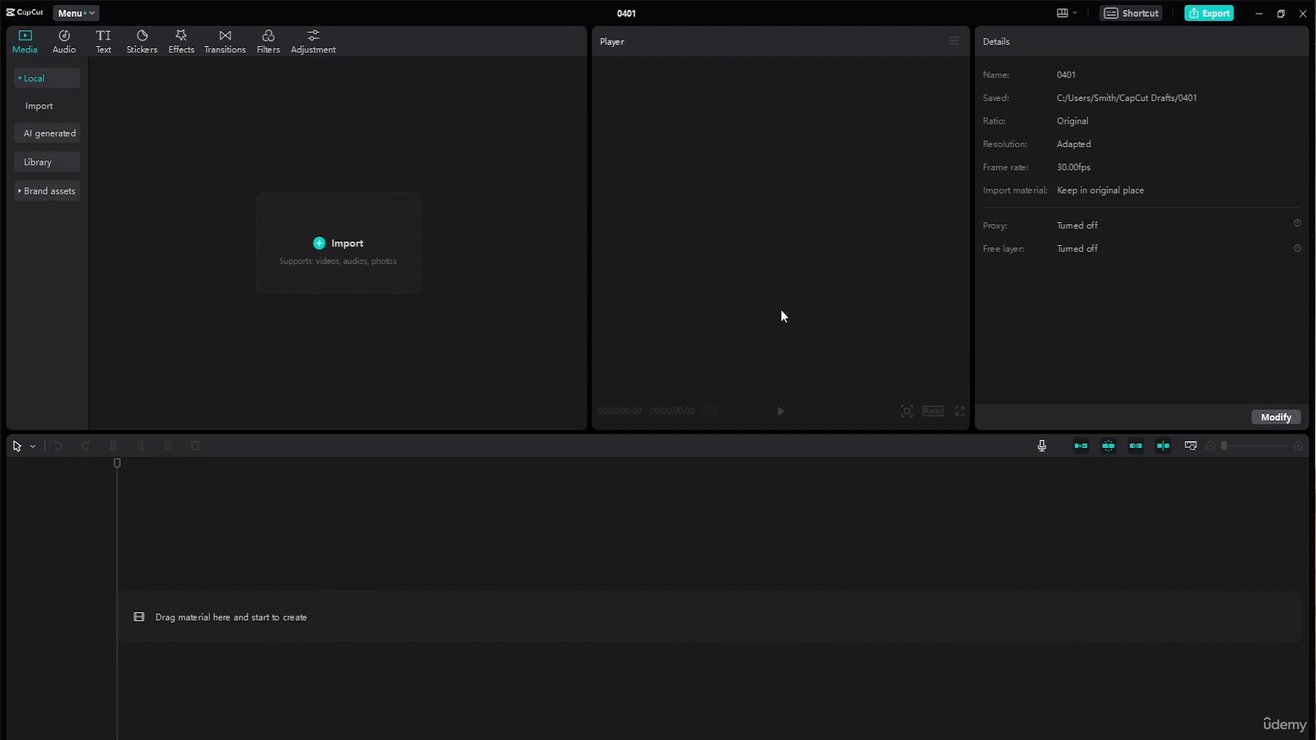
Review the editor's main menu commands, including the File, Edit, Layout, More and Help options, without choosing any
{"action": "left_click", "coordinate": [94, 14]}
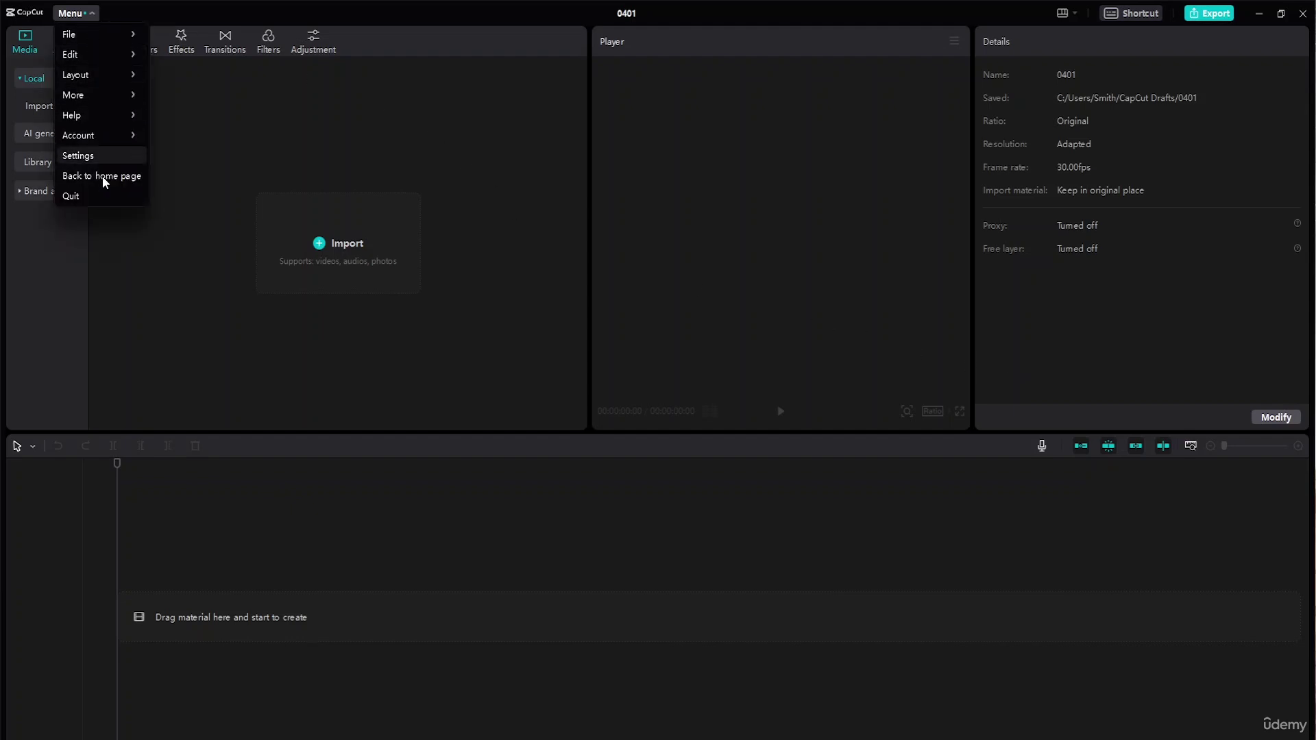
{"action": "mouse_move", "coordinate": [106, 36]}
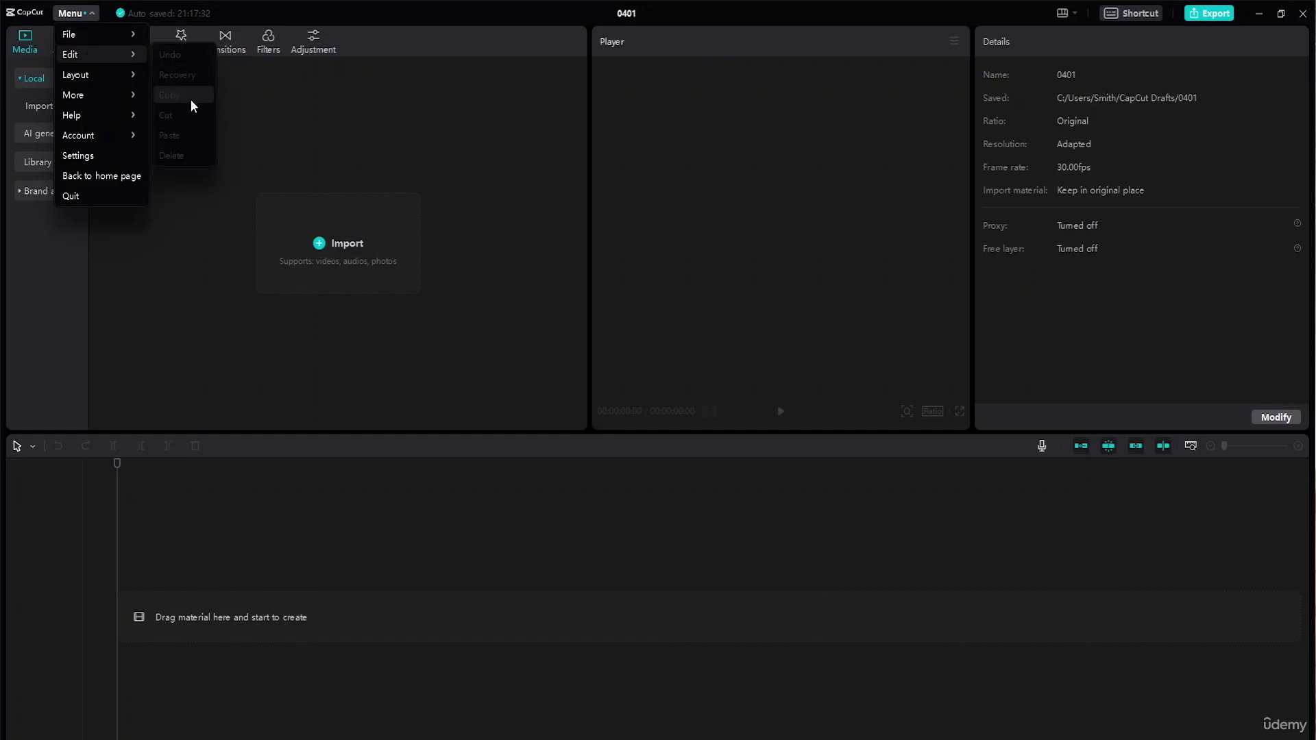
{"action": "mouse_move", "coordinate": [100, 78]}
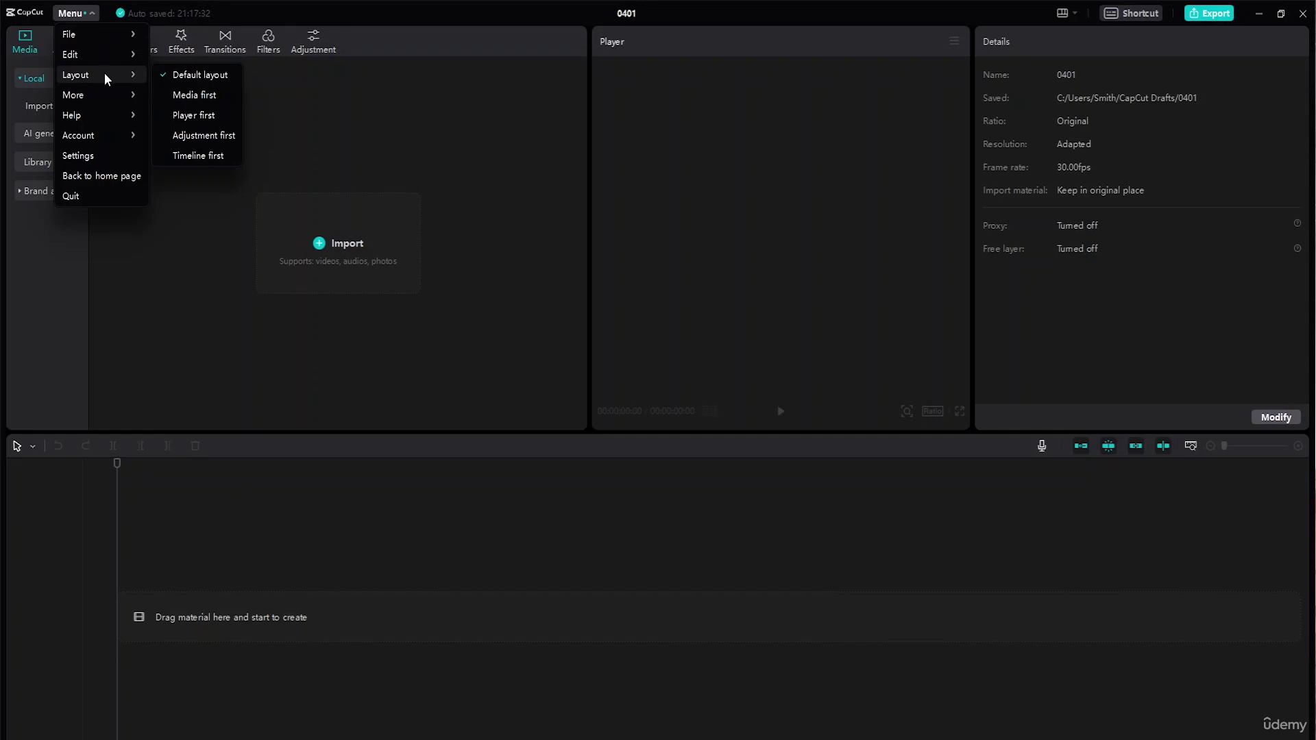
{"action": "mouse_move", "coordinate": [141, 93]}
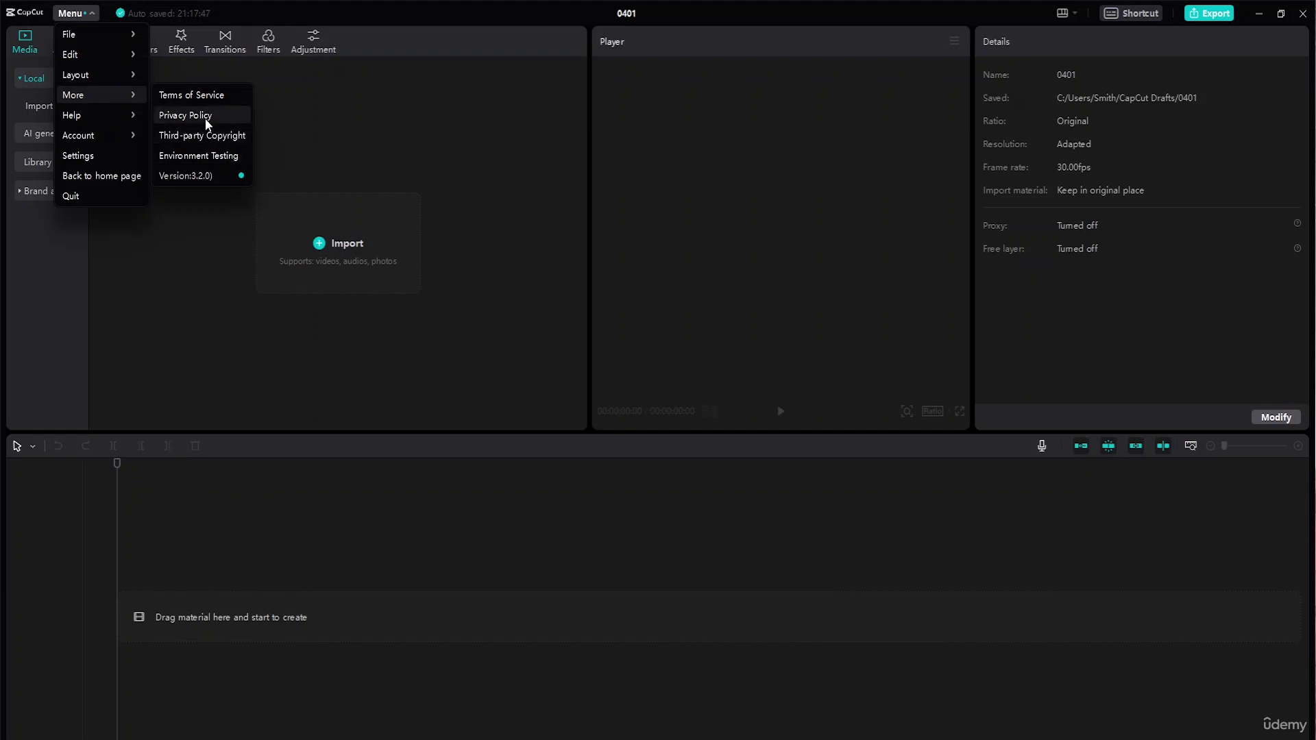
{"action": "mouse_move", "coordinate": [134, 115]}
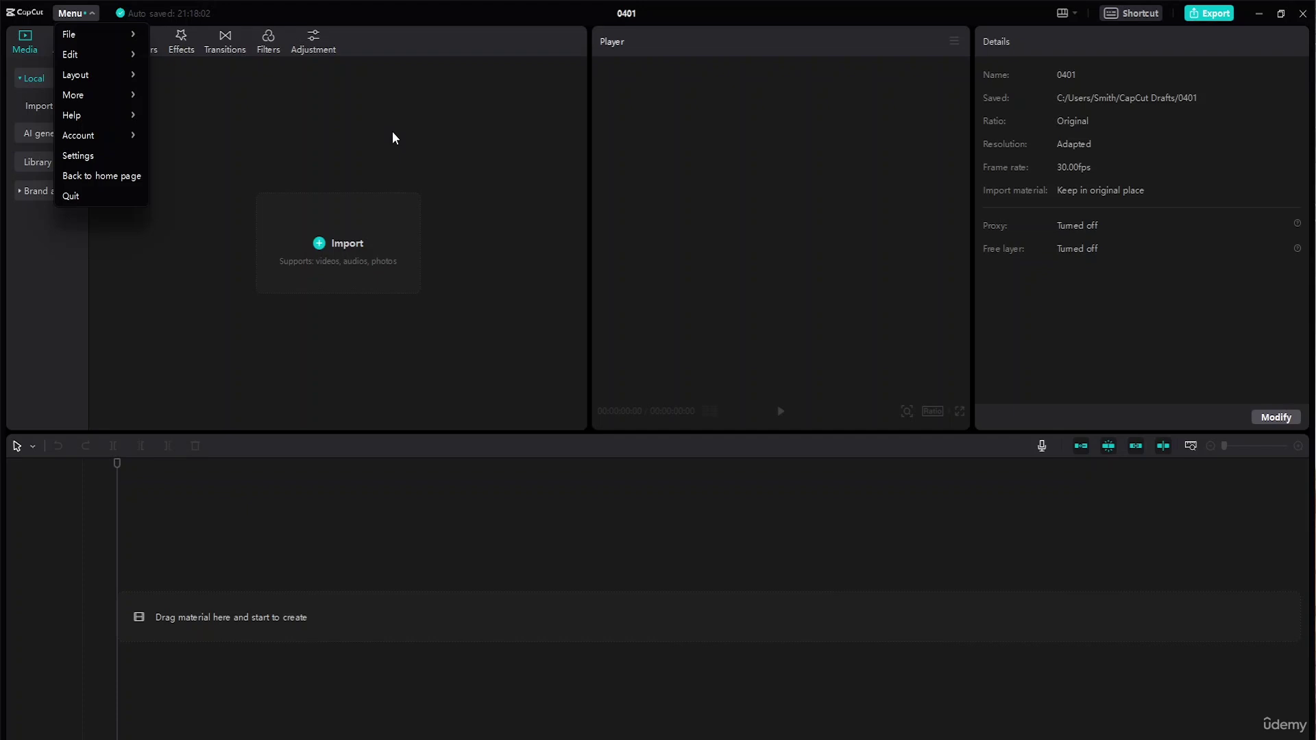
{"action": "left_click", "coordinate": [126, 306]}
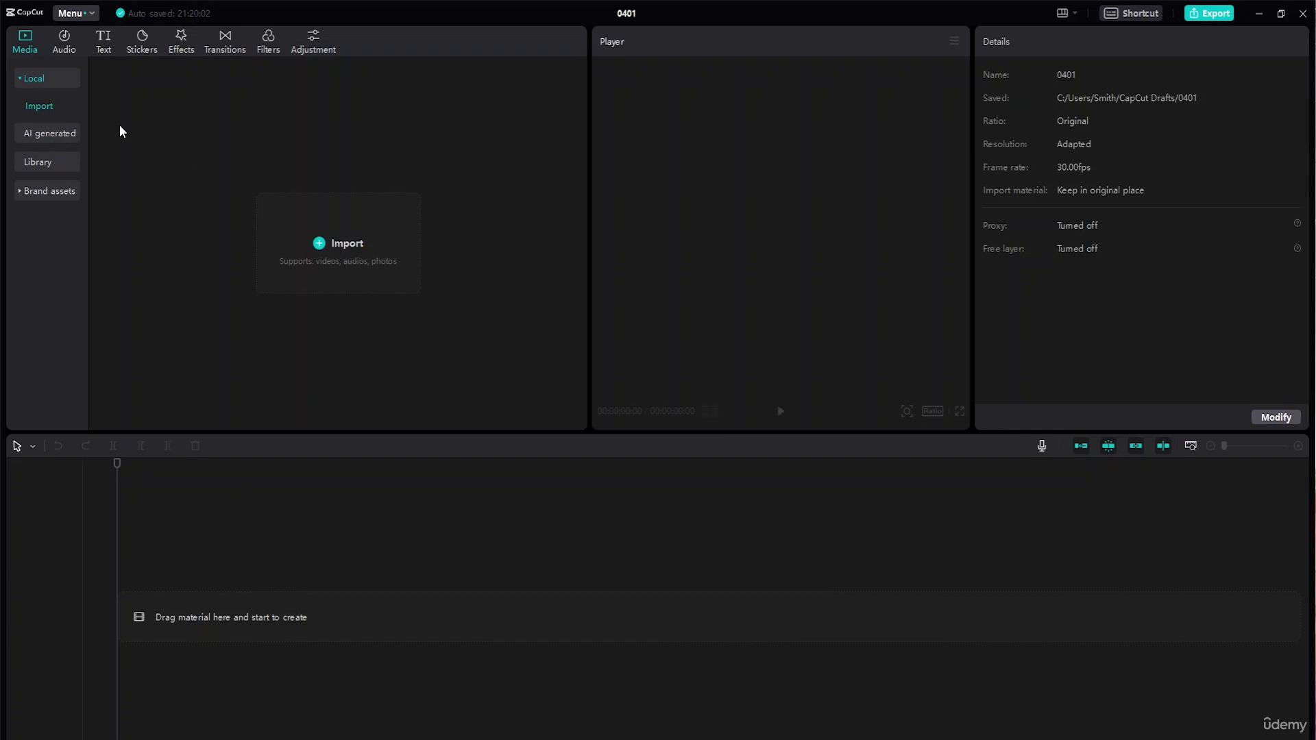
Look at the AI generated media page and browse the trending stock clips in the media Library
{"action": "left_click", "coordinate": [67, 141]}
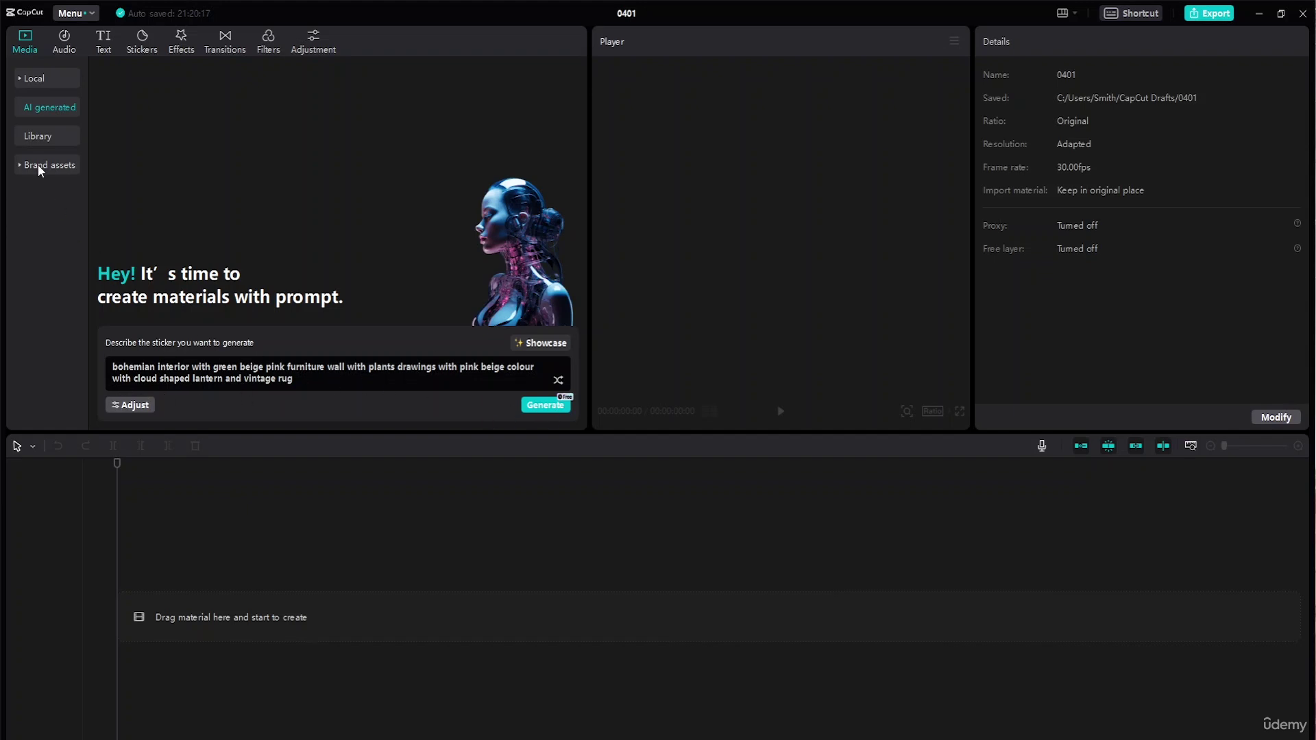
{"action": "left_click", "coordinate": [55, 142]}
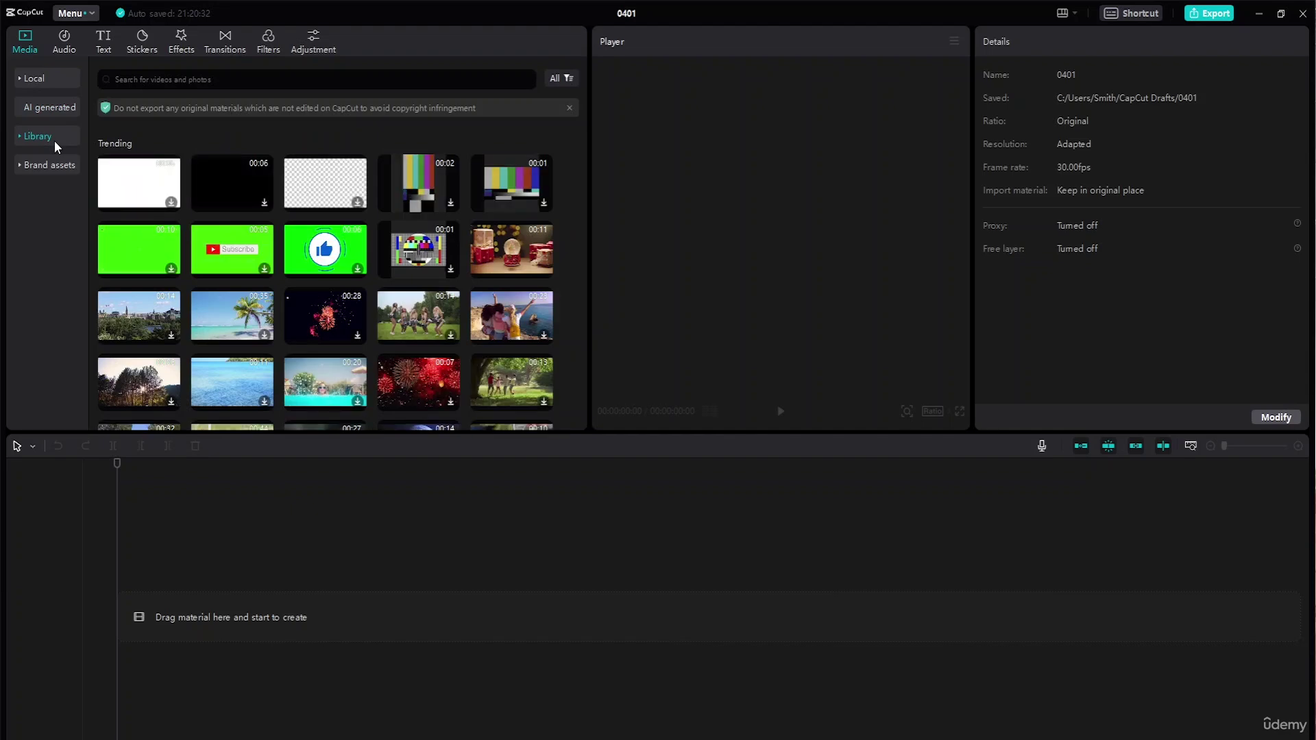
{"action": "scroll", "coordinate": [344, 178], "scroll_direction": "down", "scroll_amount": 2}
{"action": "scroll", "coordinate": [415, 265], "scroll_direction": "down", "scroll_amount": 10}
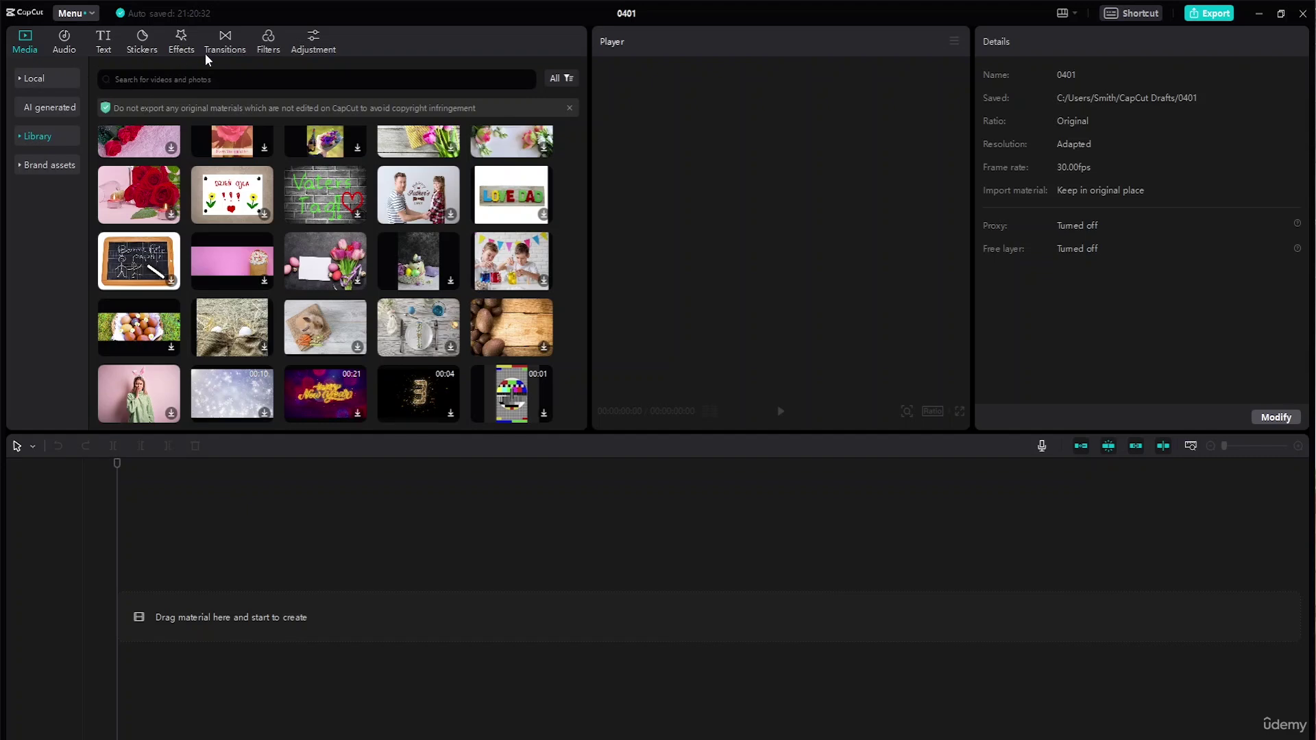
Filter the Library media to Commercial materials, set the filter back to All, and browse the clips
{"action": "left_click", "coordinate": [560, 77]}
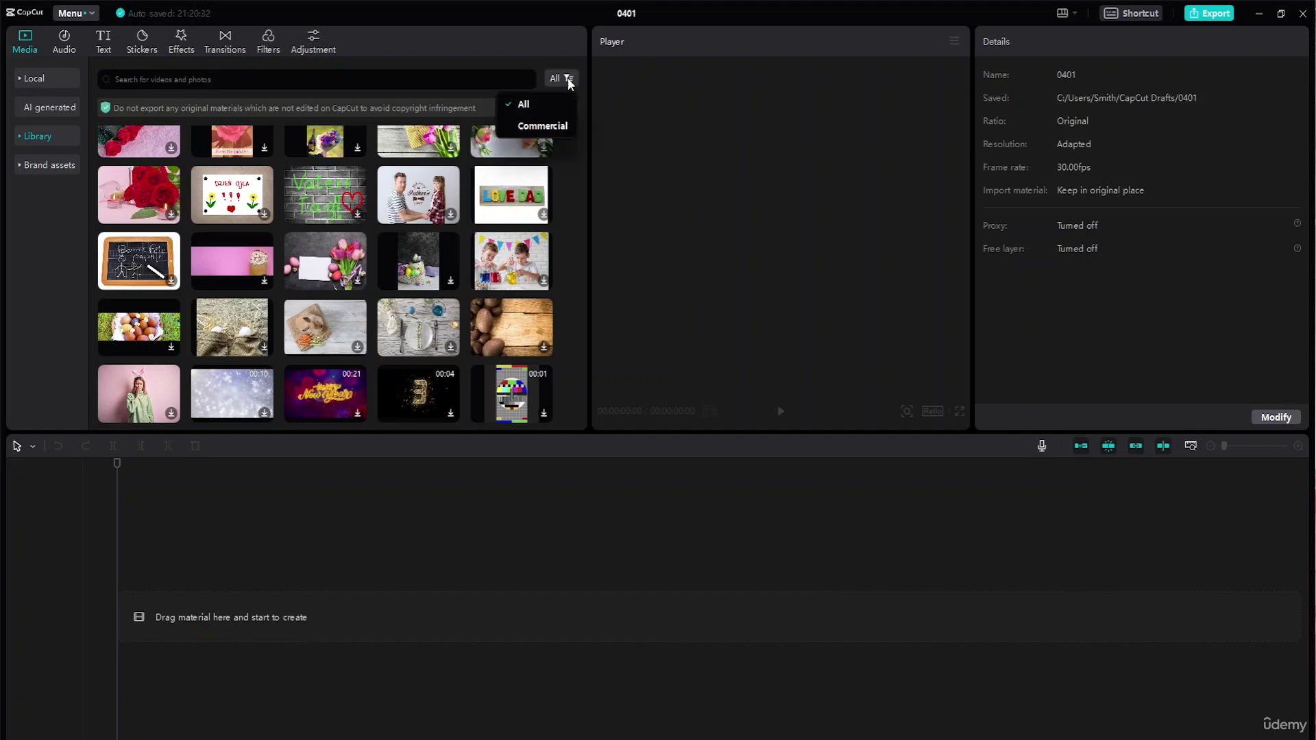
{"action": "left_click", "coordinate": [548, 127]}
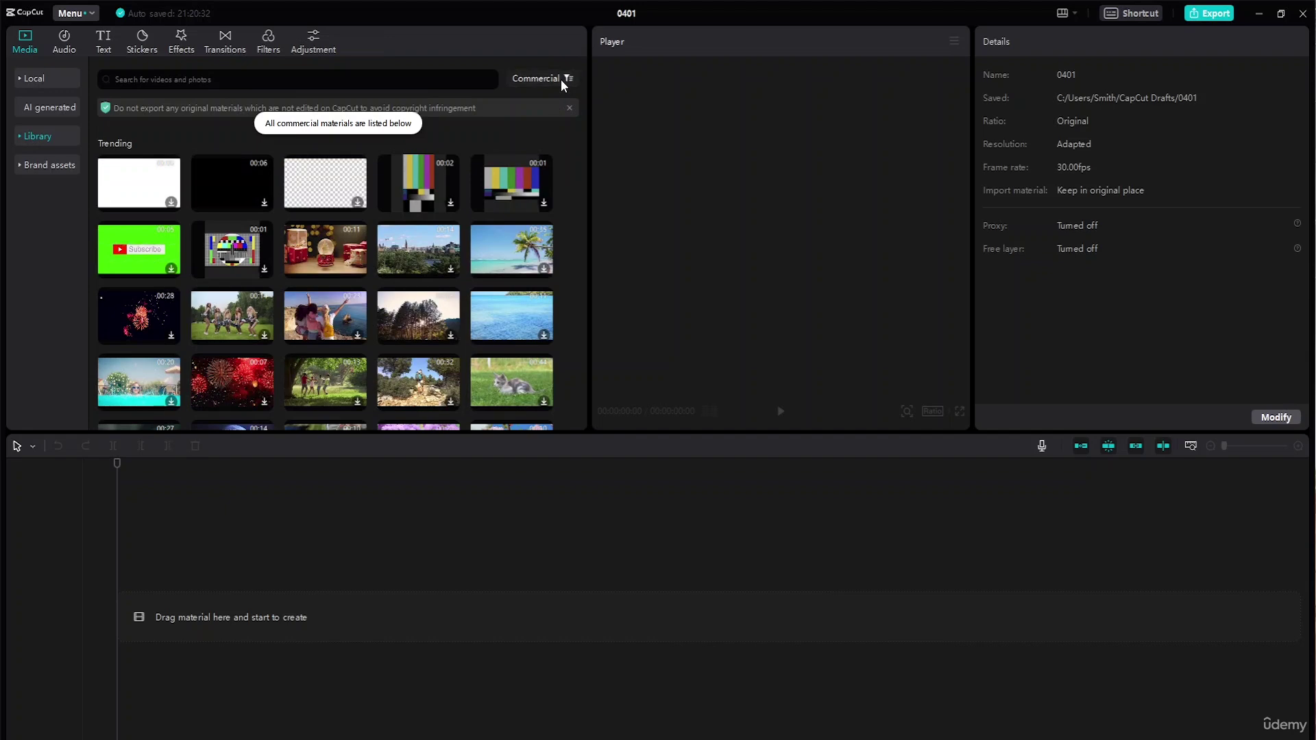
{"action": "left_click", "coordinate": [561, 80]}
{"action": "left_click", "coordinate": [546, 127]}
{"action": "left_click", "coordinate": [565, 83]}
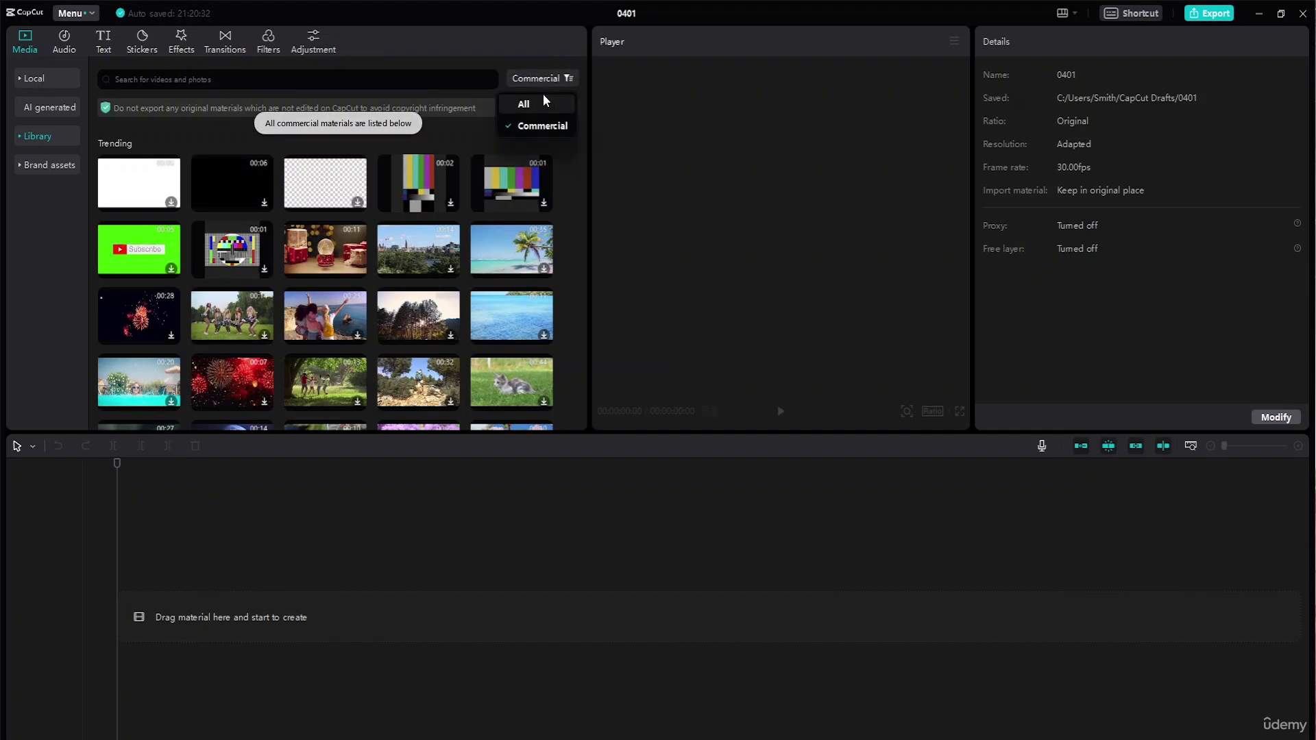
{"action": "left_click", "coordinate": [544, 98]}
{"action": "scroll", "coordinate": [288, 274], "scroll_direction": "down", "scroll_amount": 5}
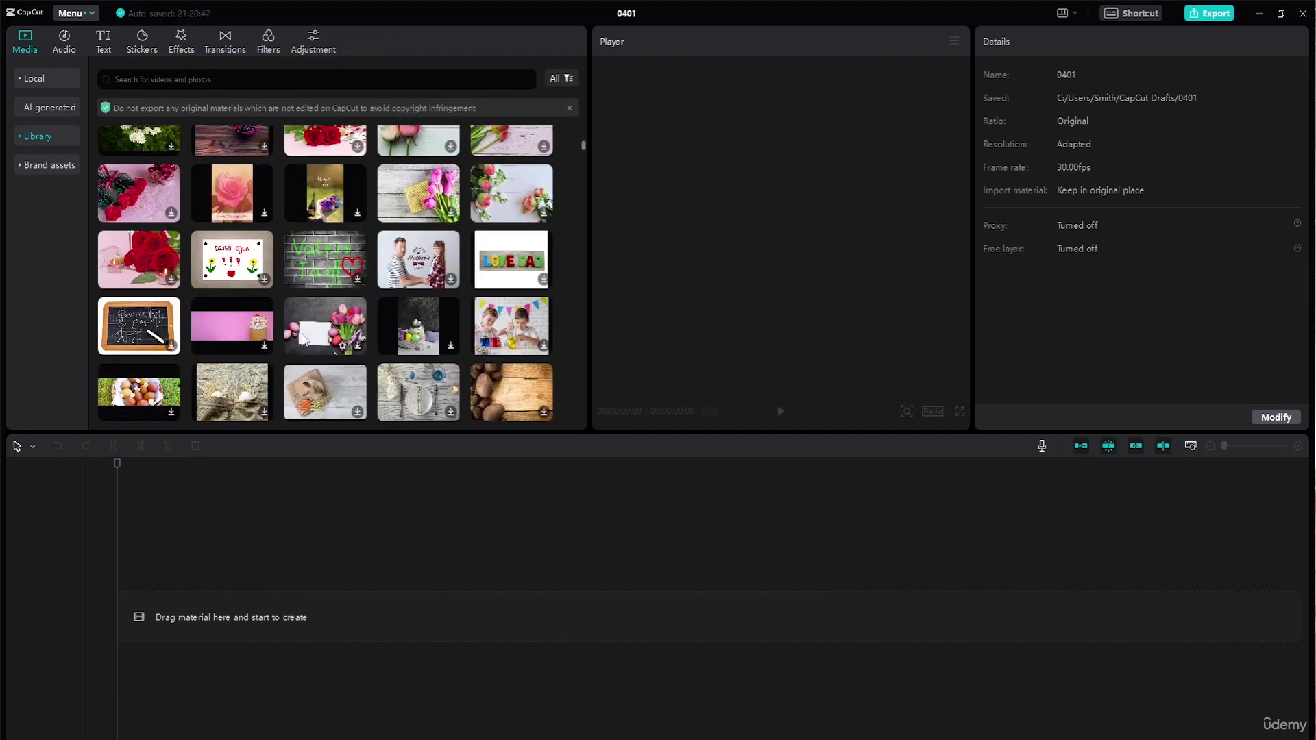
{"action": "scroll", "coordinate": [292, 276], "scroll_direction": "up", "scroll_amount": 6}
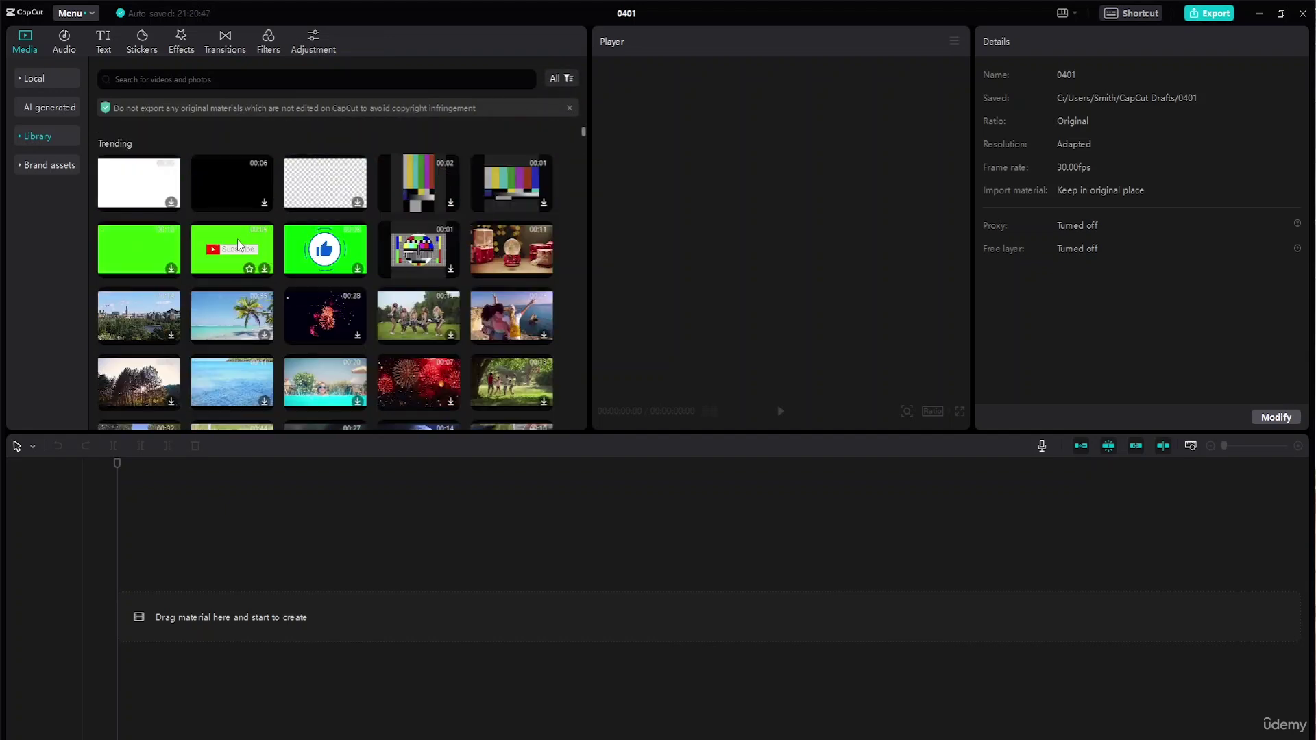
Search the media Library for "holiday" and look through the matching videos and photos
{"action": "left_click", "coordinate": [112, 79]}
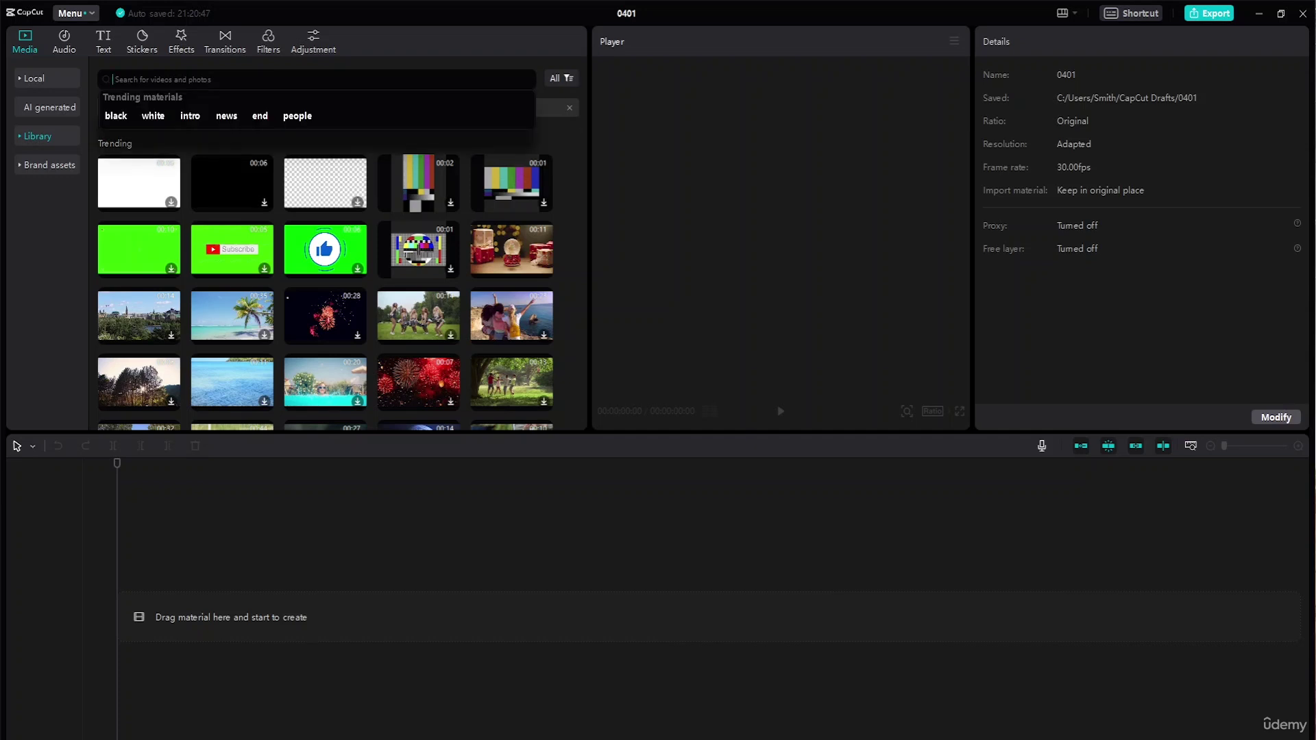
{"action": "type", "text": "holiday"}
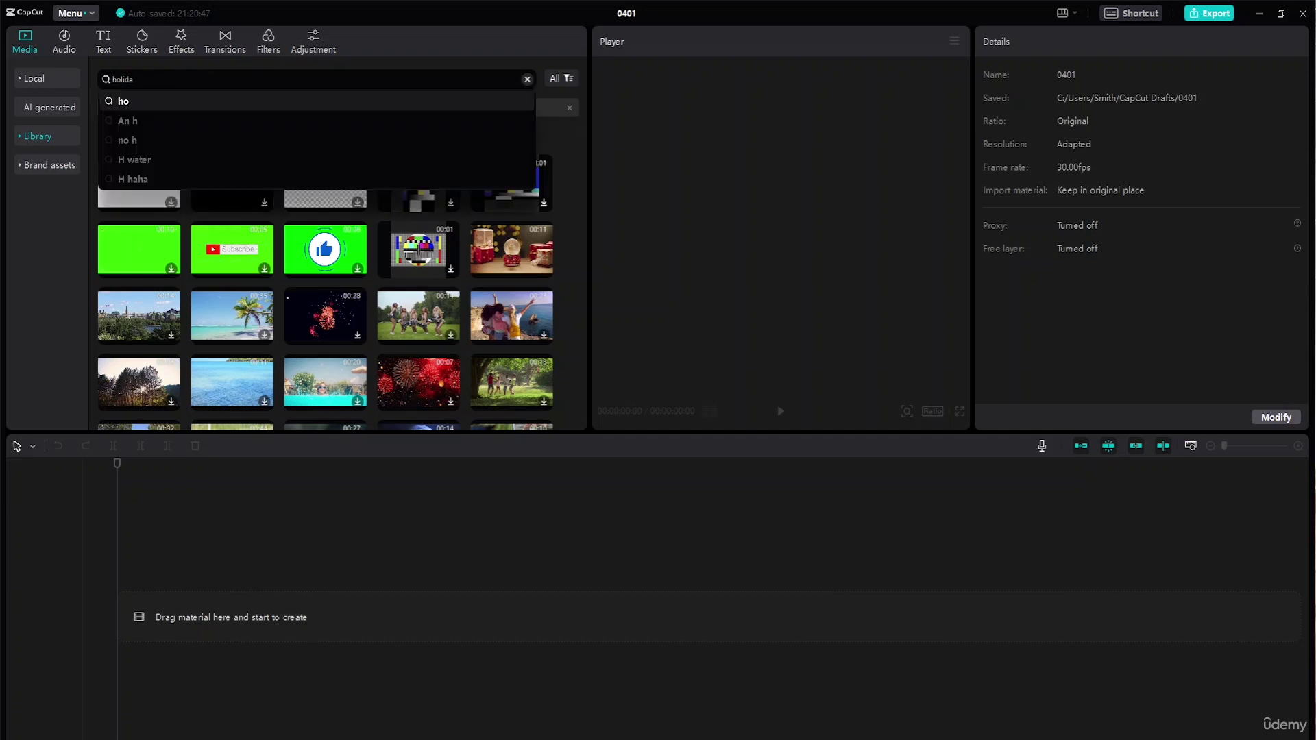
{"action": "key", "text": "Return"}
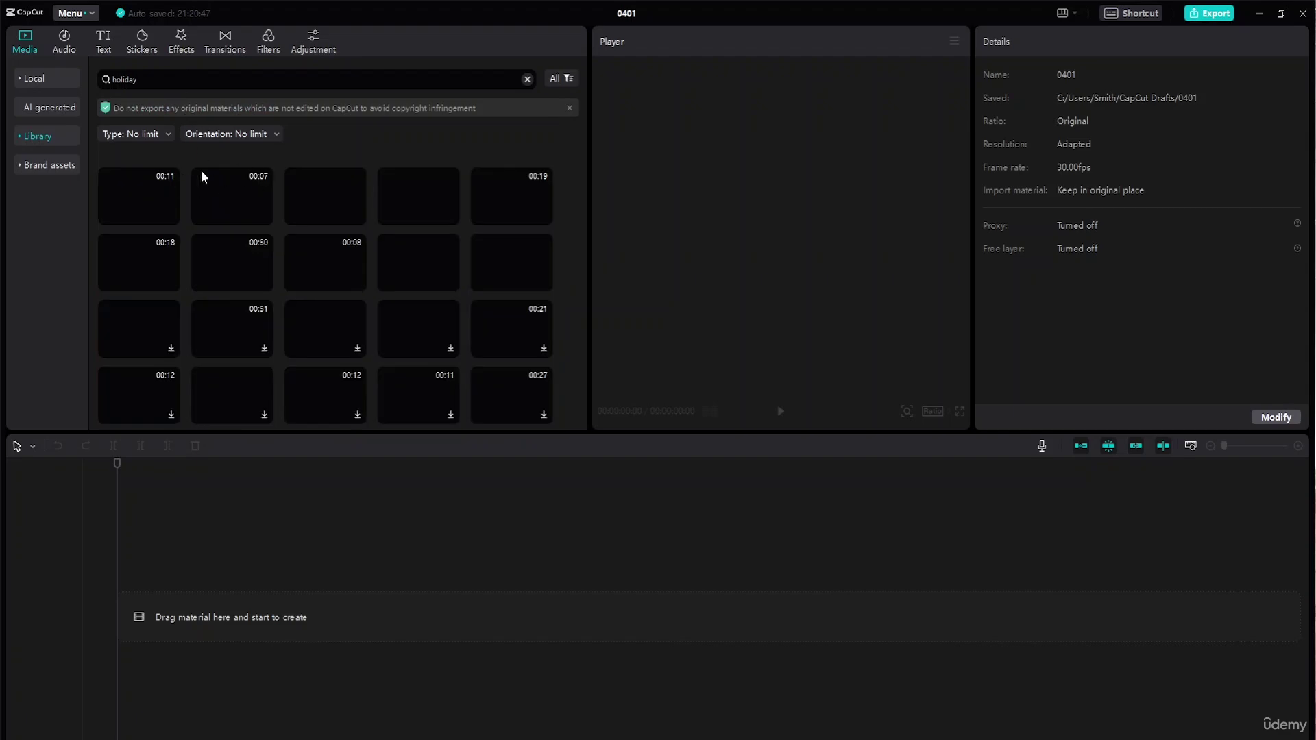
{"action": "scroll", "coordinate": [246, 253], "scroll_direction": "down", "scroll_amount": 1}
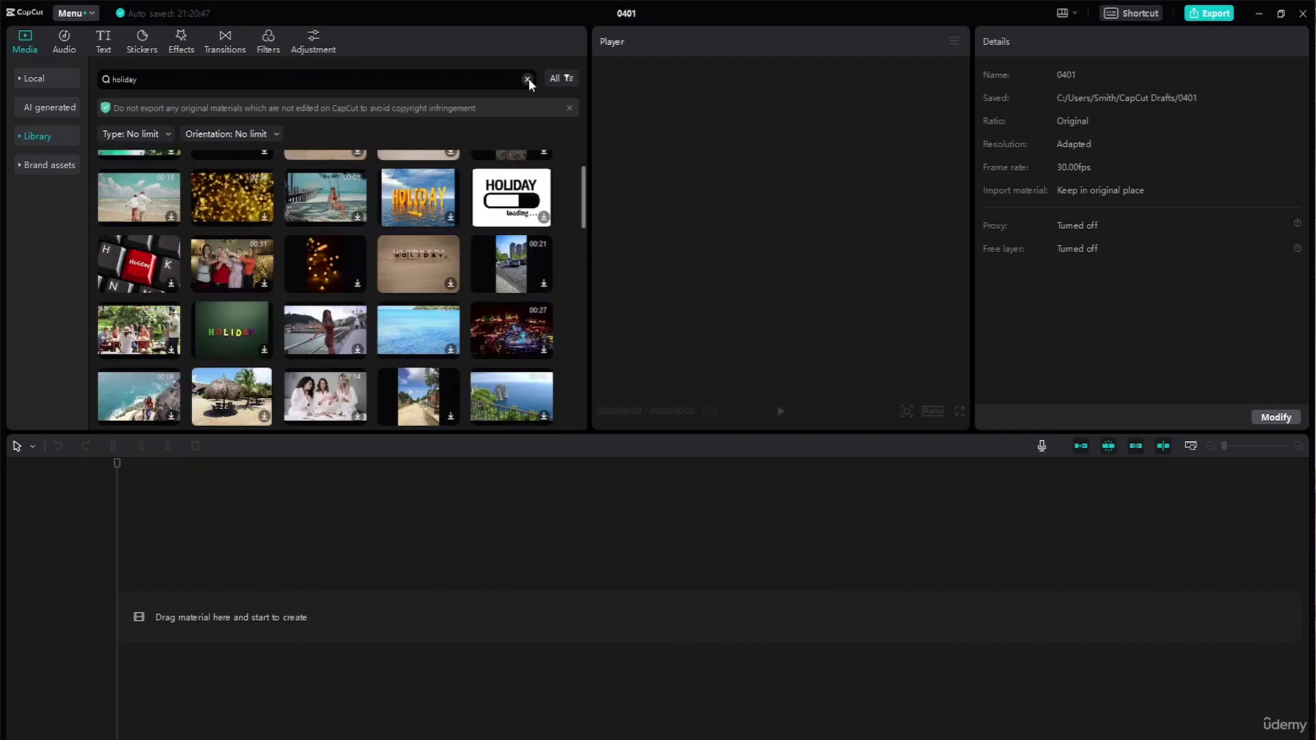
{"action": "left_click", "coordinate": [568, 80]}
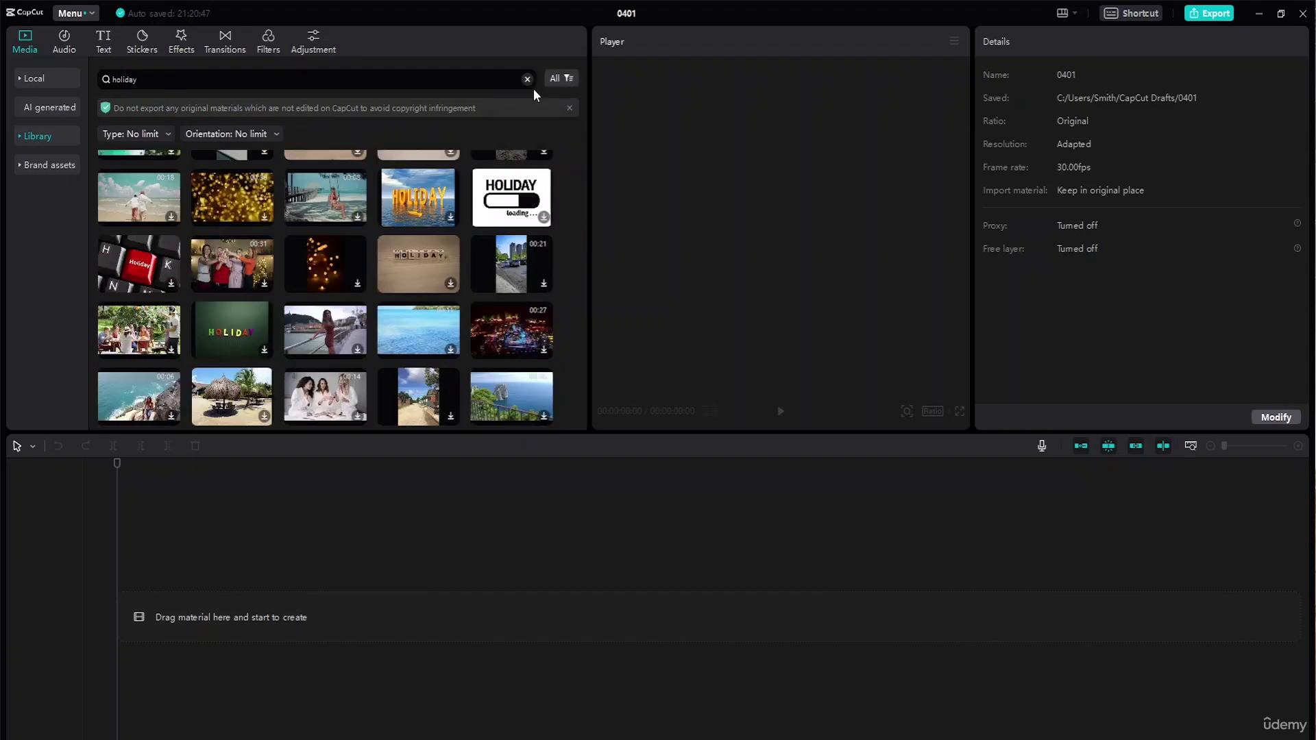
Look at the Images and Videos stored in the Brand assets
{"action": "left_click", "coordinate": [47, 164]}
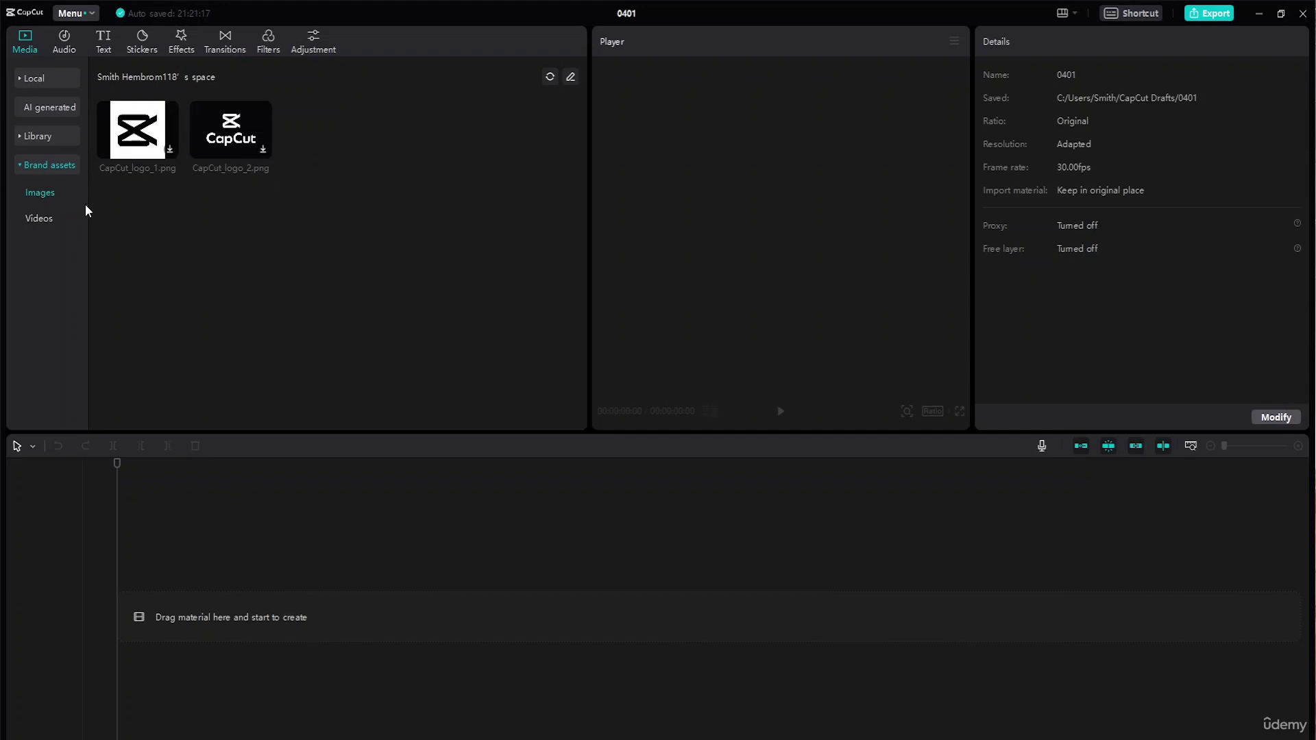
{"action": "left_click", "coordinate": [34, 222]}
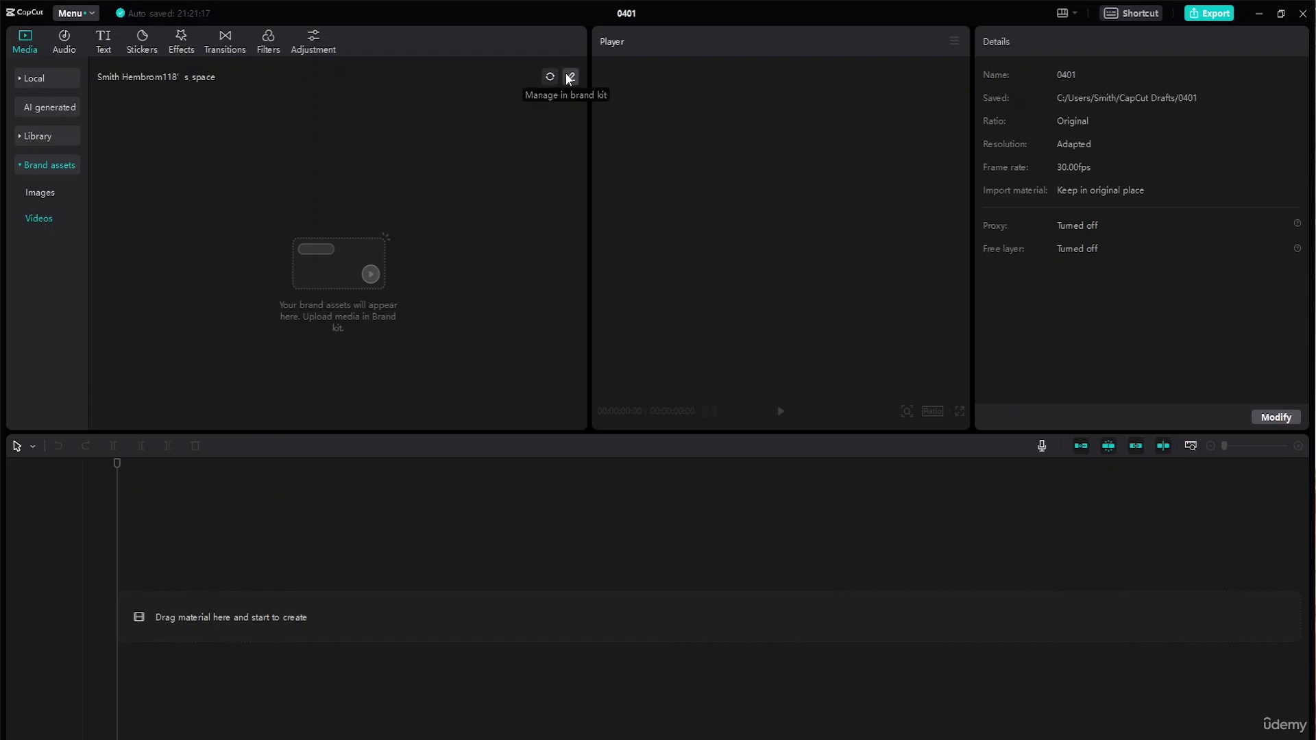
Browse the Vlog music tracks in the audio collection and check the licence filter choices without changing them
{"action": "left_click", "coordinate": [64, 43]}
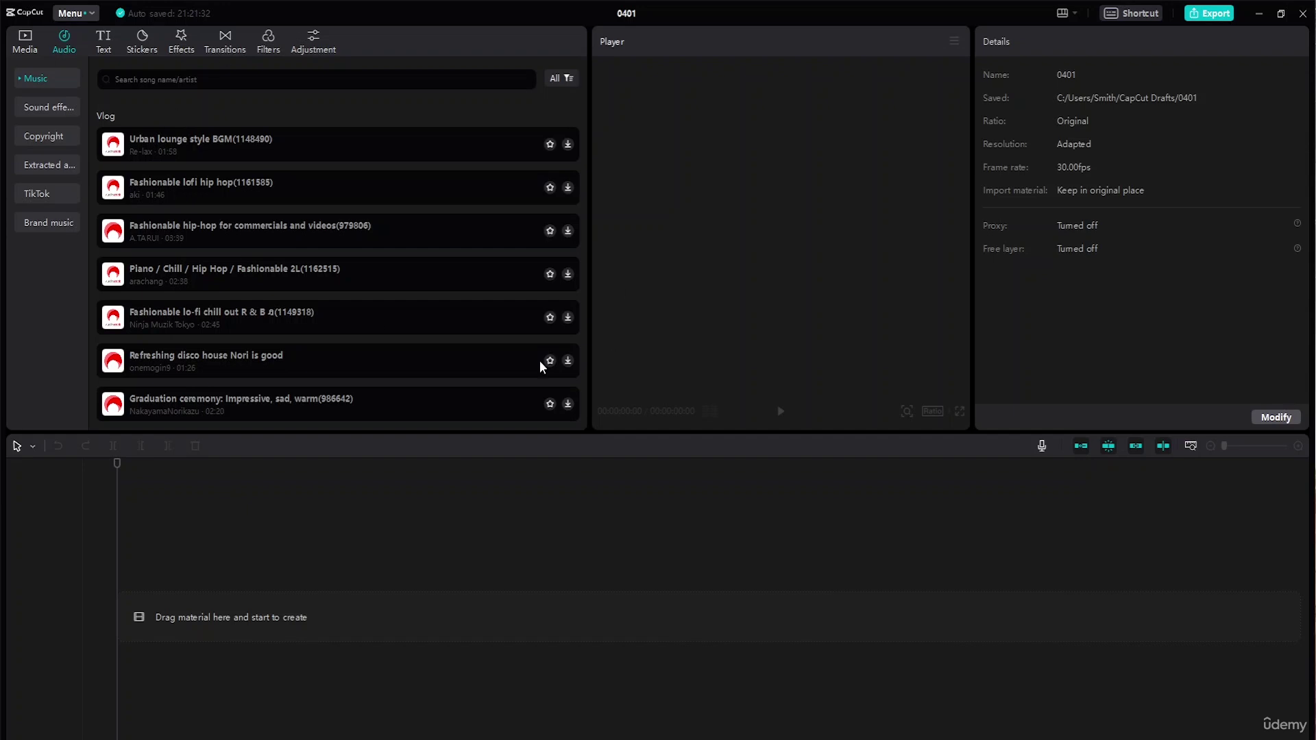
{"action": "scroll", "coordinate": [521, 159], "scroll_direction": "down", "scroll_amount": 10}
{"action": "scroll", "coordinate": [282, 170], "scroll_direction": "up", "scroll_amount": 10}
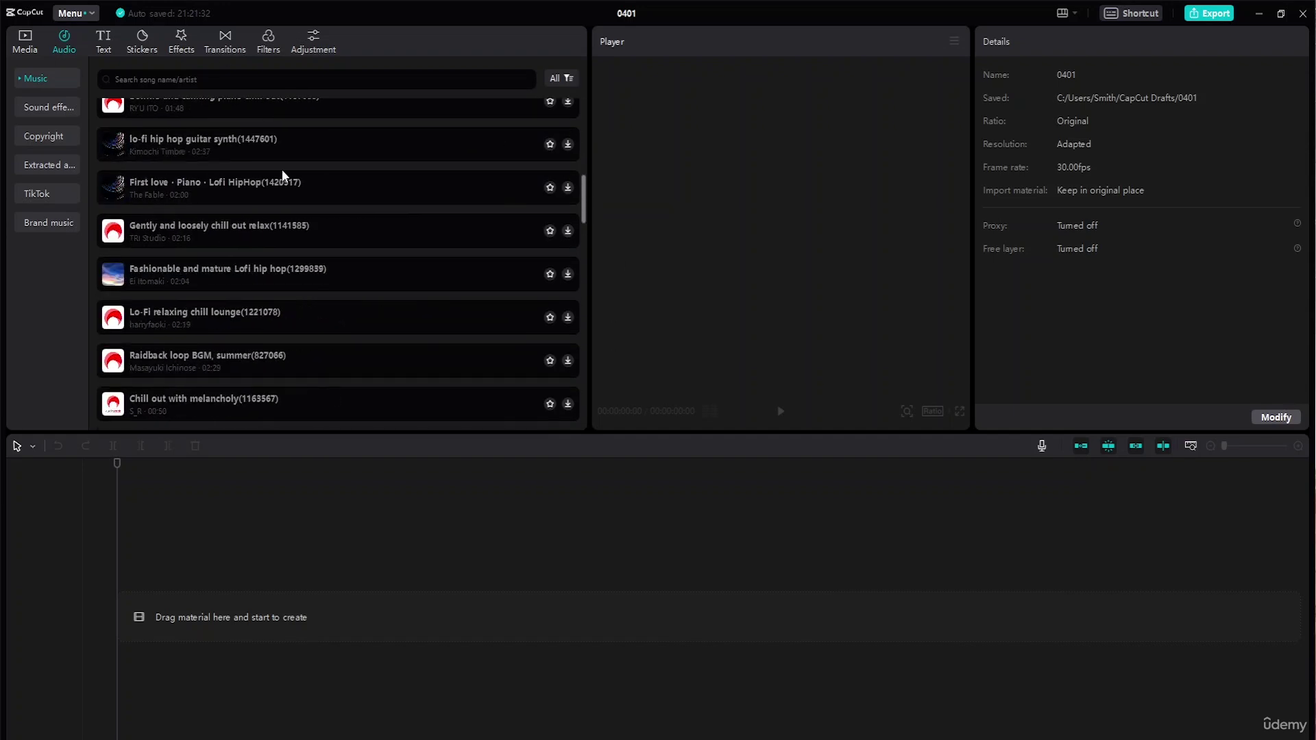
{"action": "left_click", "coordinate": [575, 81]}
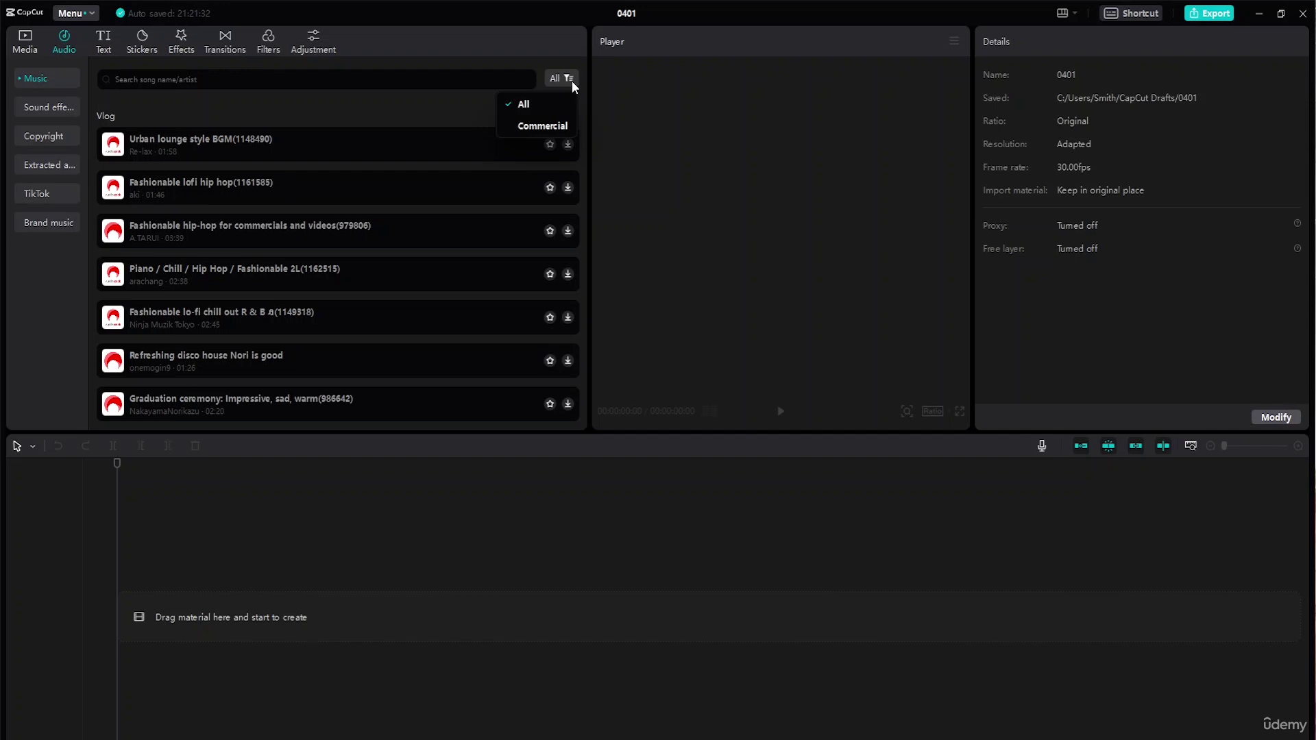
{"action": "left_click", "coordinate": [571, 81]}
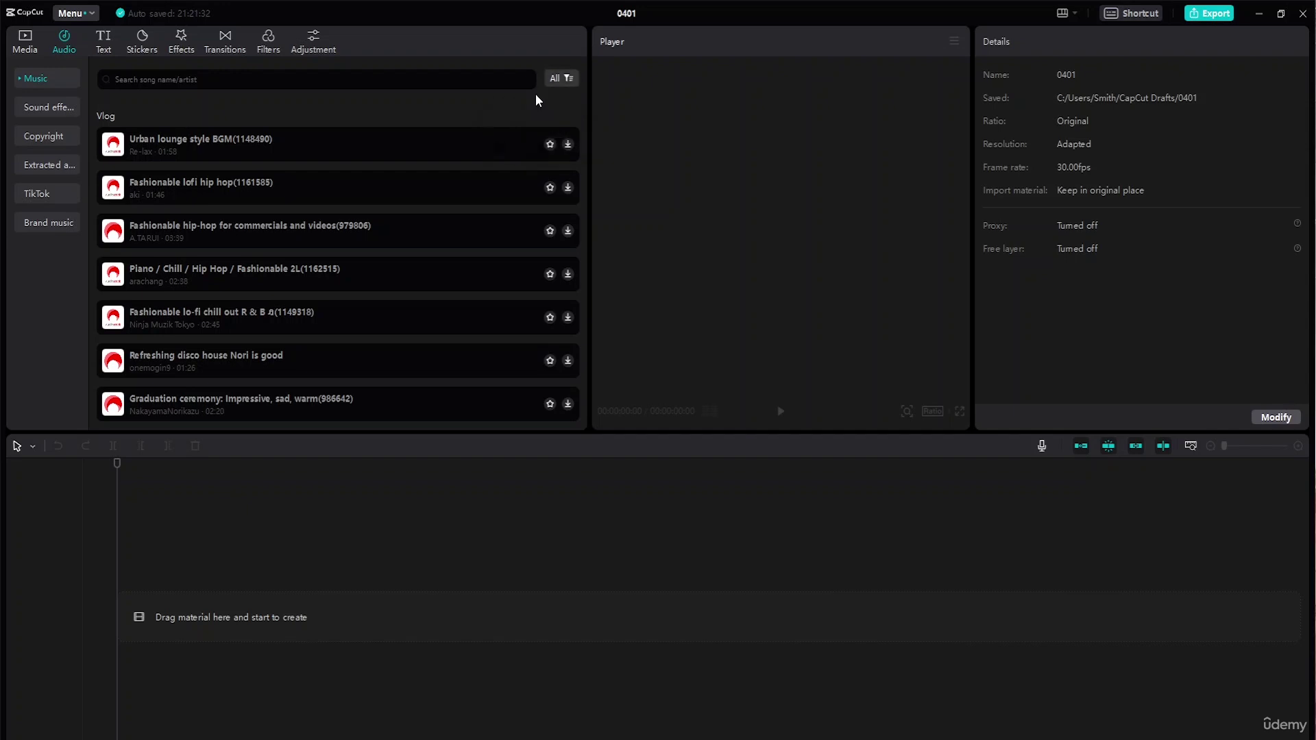
Look through the Music and Sound effects categories, including the Love tracks and the Trending effects
{"action": "left_click", "coordinate": [48, 108]}
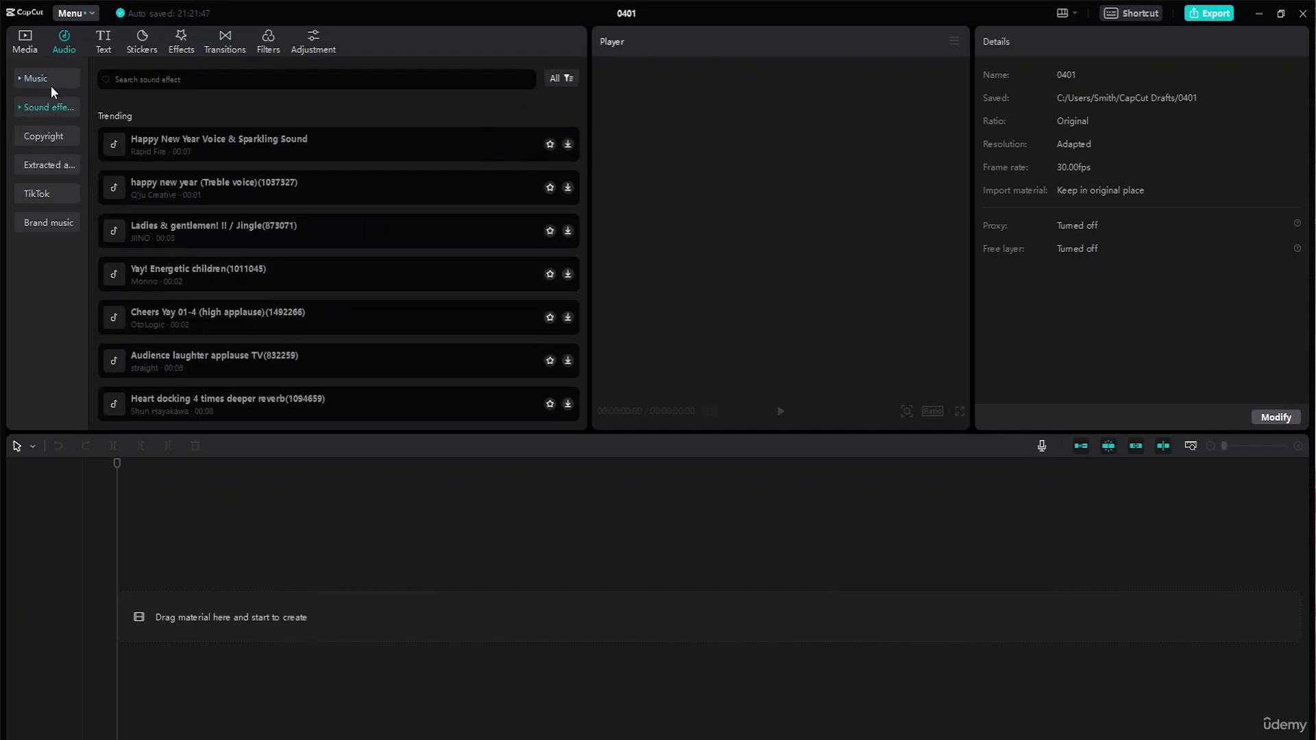
{"action": "left_click", "coordinate": [51, 85]}
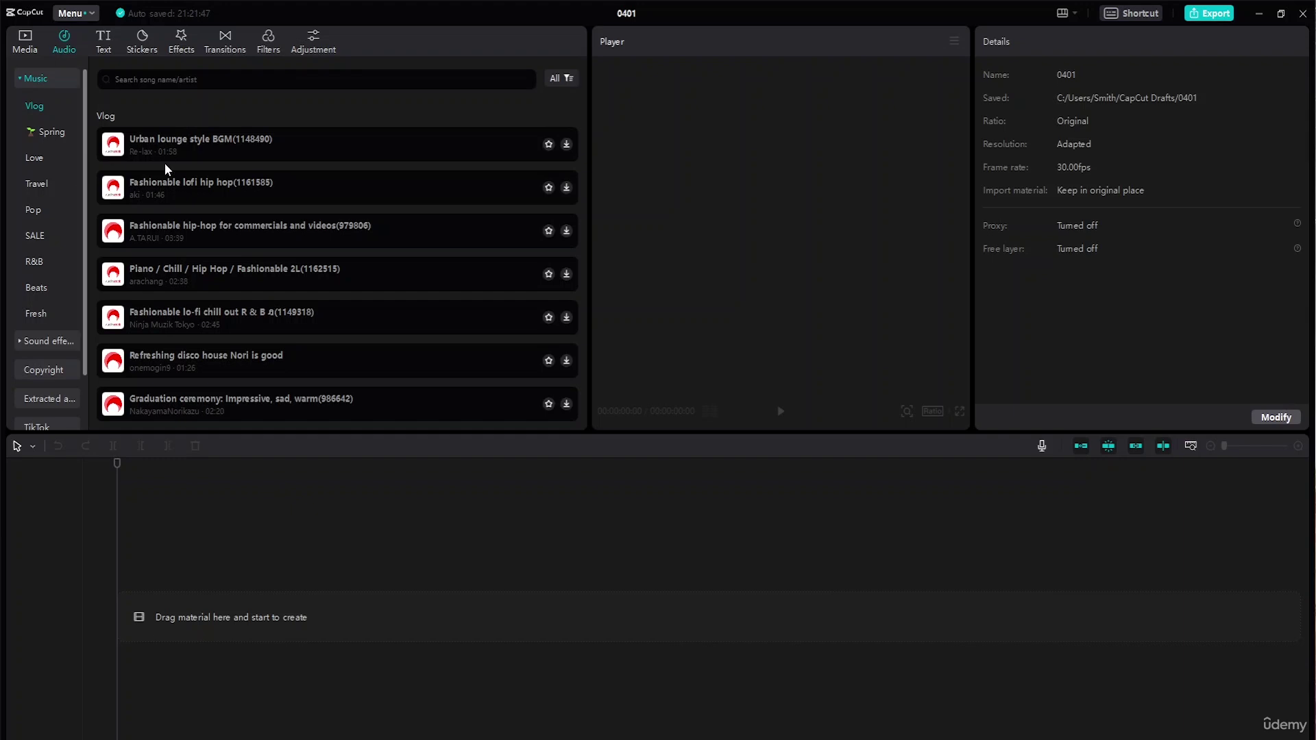
{"action": "left_click", "coordinate": [38, 158]}
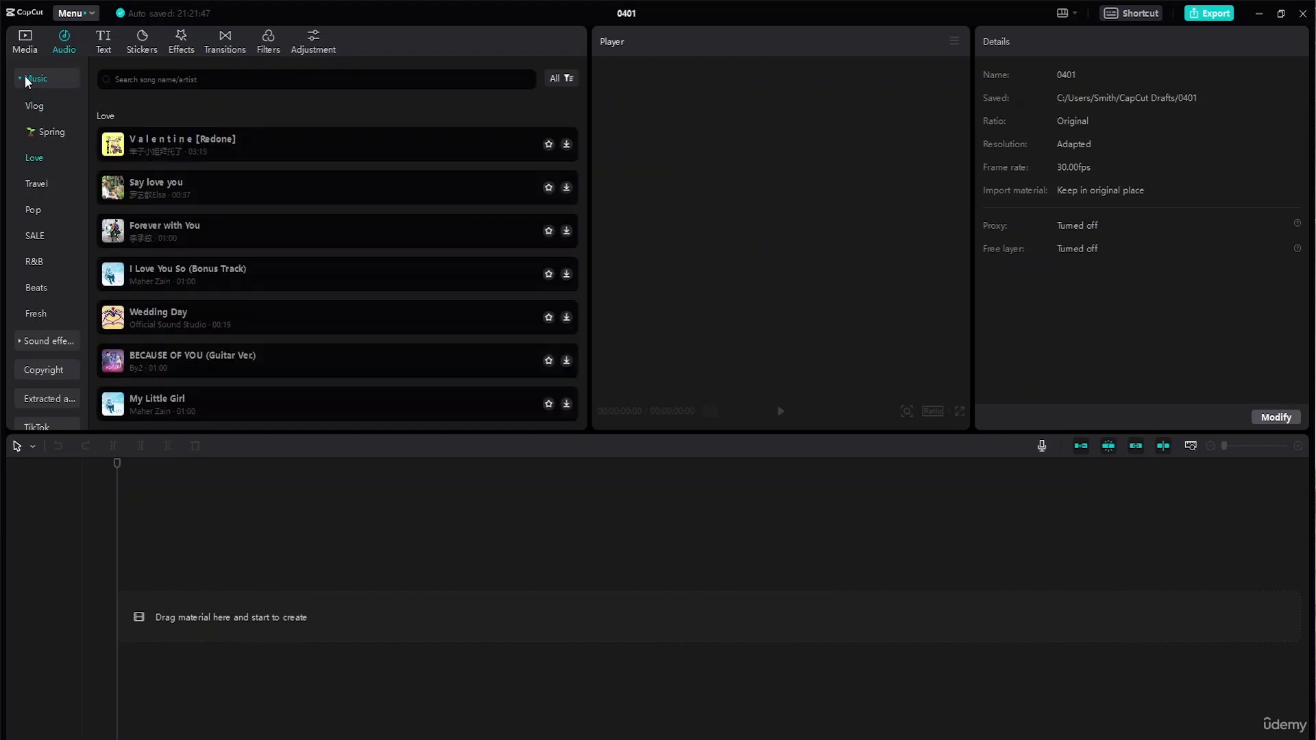
{"action": "left_click", "coordinate": [42, 80]}
{"action": "left_click", "coordinate": [20, 108]}
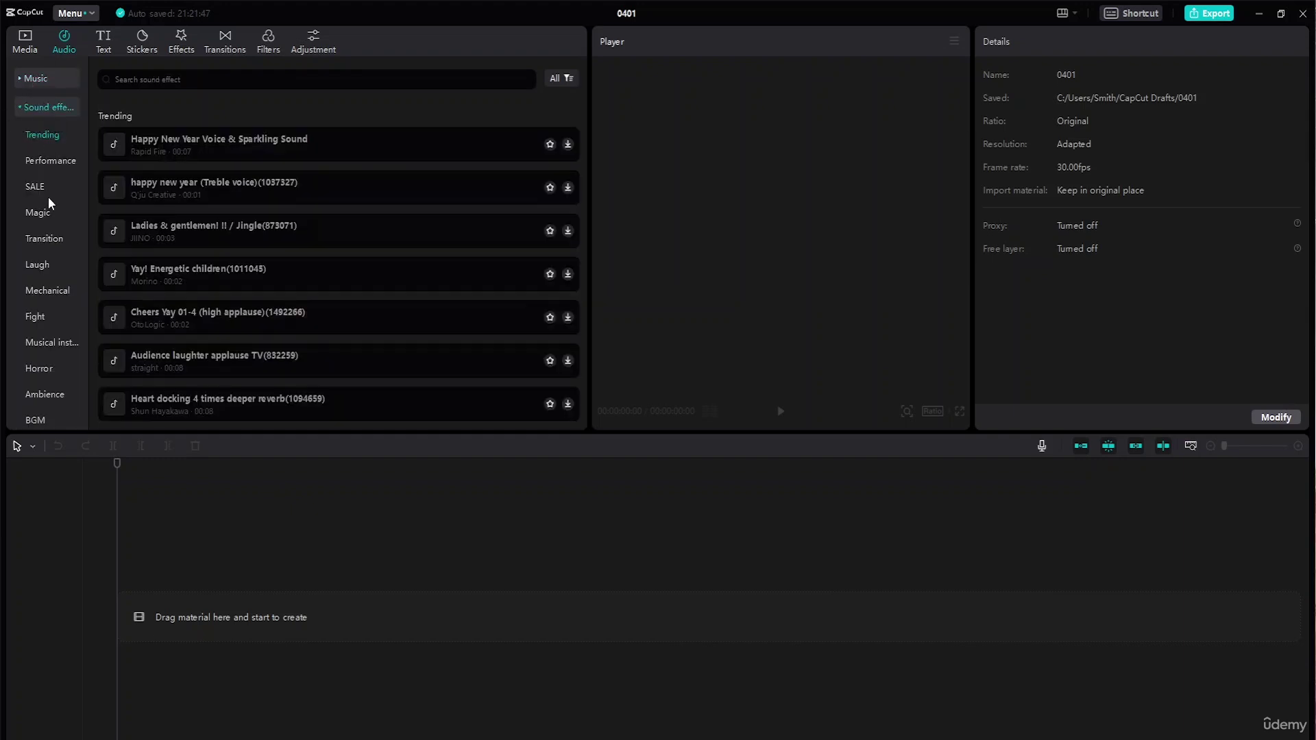
Look through the Trending sound effects list and collapse the Sound effects category
{"action": "scroll", "coordinate": [225, 299], "scroll_direction": "down", "scroll_amount": 5}
{"action": "scroll", "coordinate": [48, 241], "scroll_direction": "down", "scroll_amount": 1}
{"action": "scroll", "coordinate": [48, 241], "scroll_direction": "up", "scroll_amount": 2}
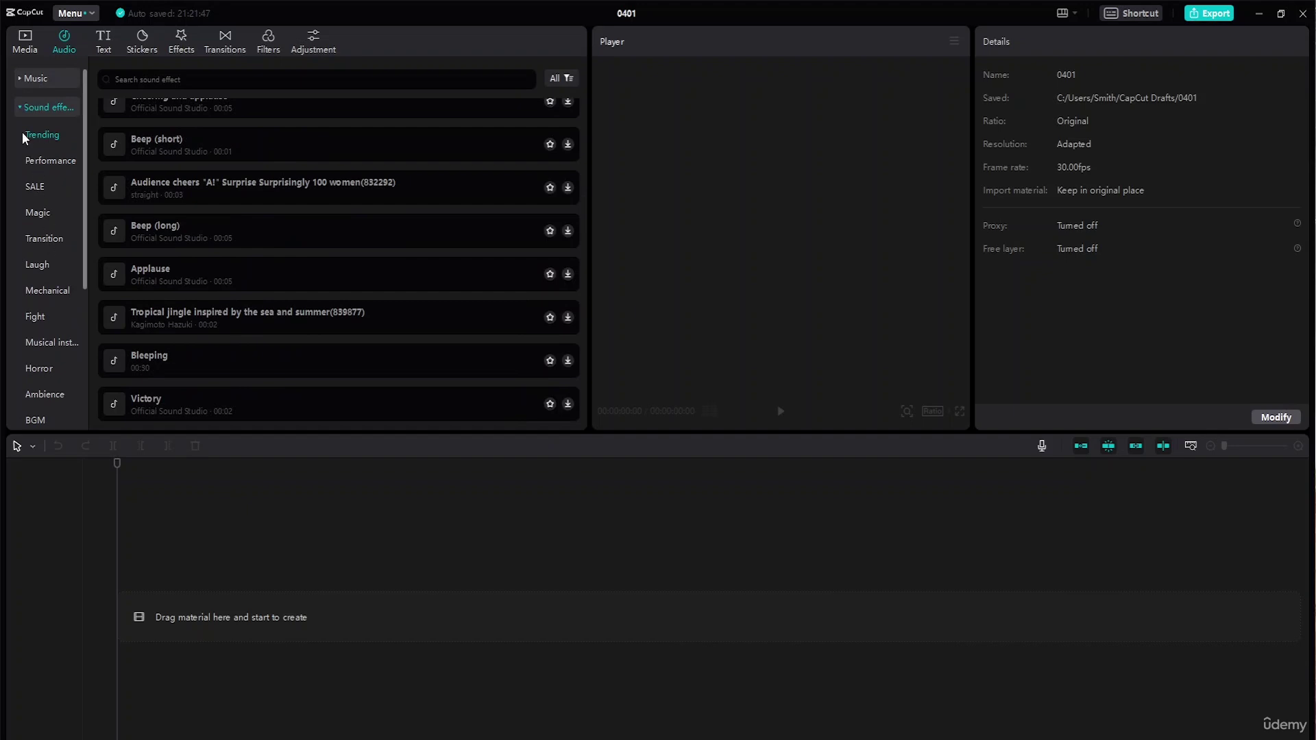
{"action": "left_click", "coordinate": [16, 106]}
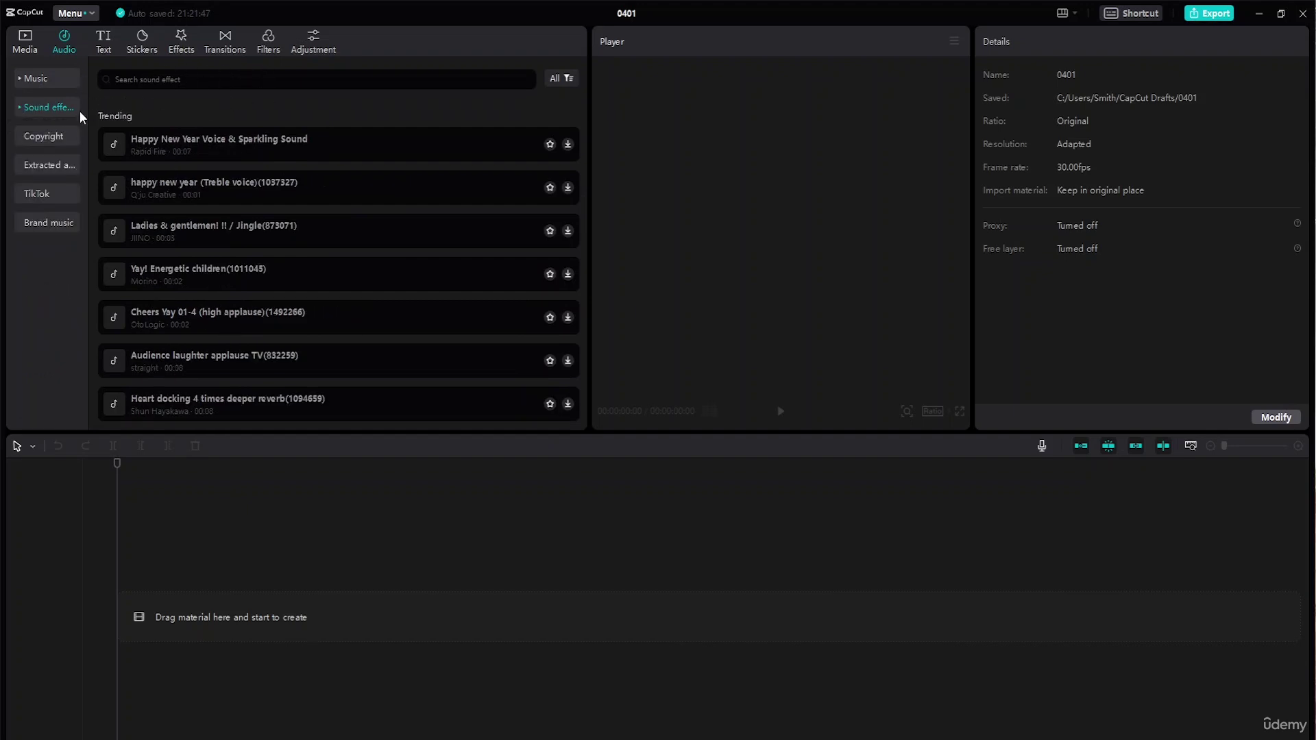
Look at the Copyright check, Extracted audio, TikTok and Brand music sections of the audio collection
{"action": "left_click", "coordinate": [48, 139]}
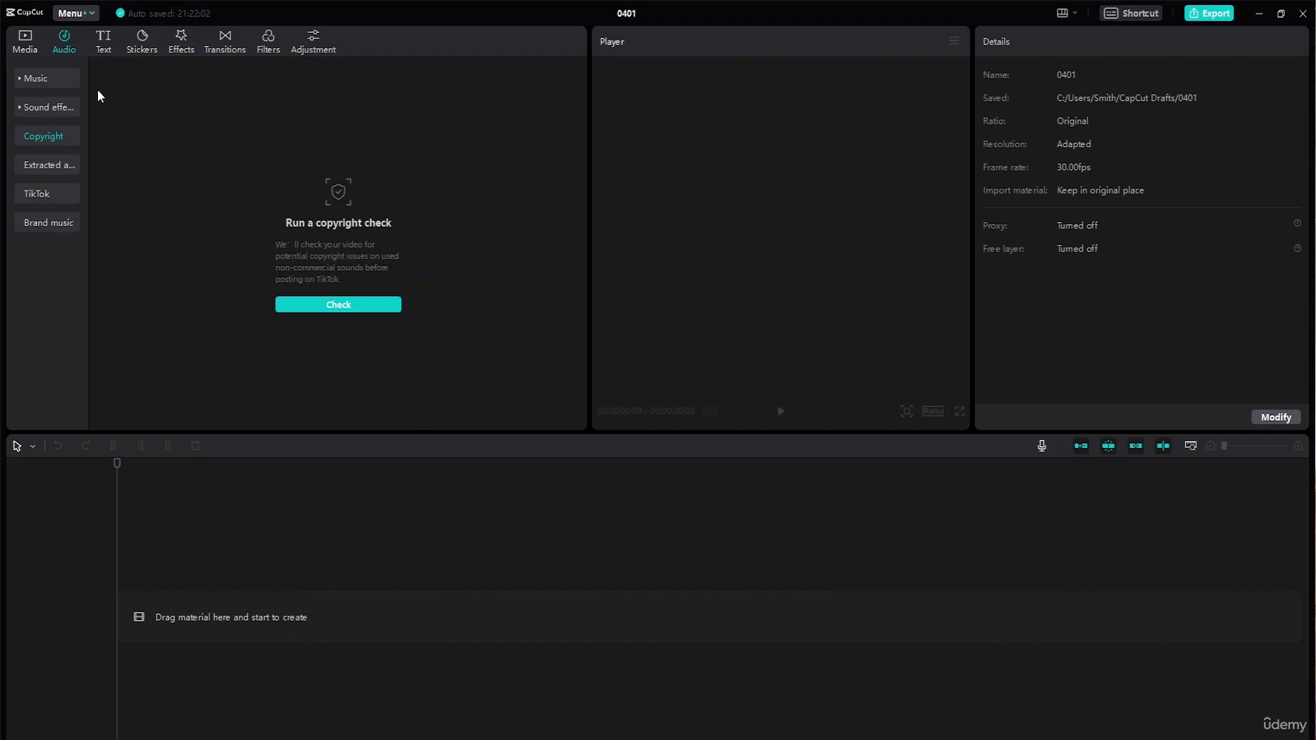
{"action": "left_click", "coordinate": [63, 163]}
{"action": "left_click", "coordinate": [67, 135]}
{"action": "left_click", "coordinate": [70, 176]}
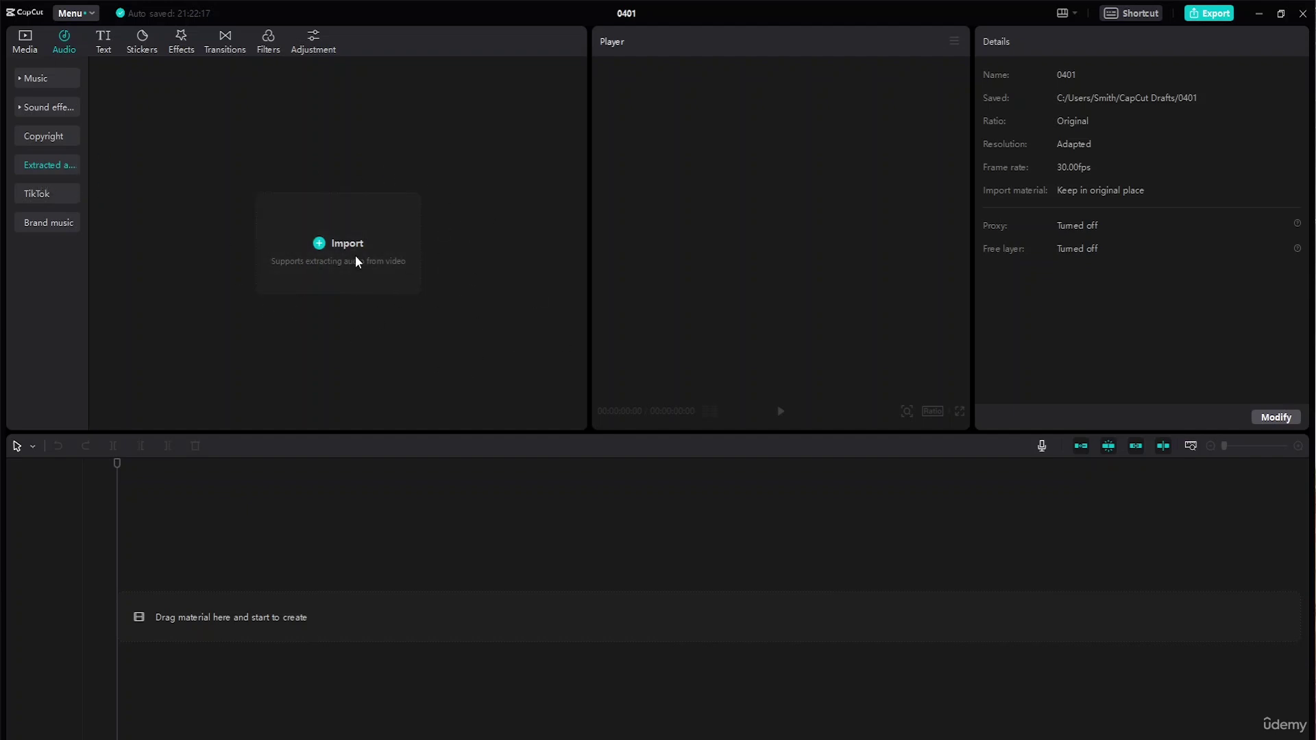
{"action": "left_click", "coordinate": [62, 199]}
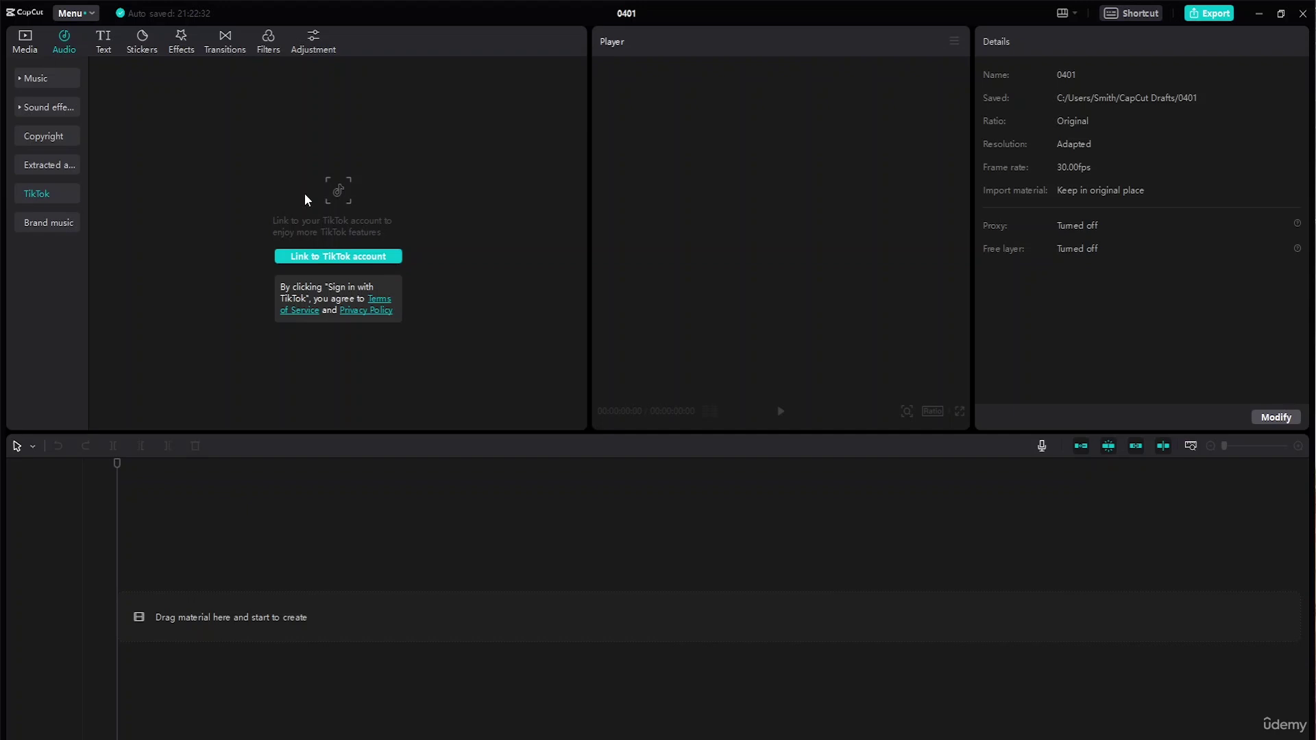
{"action": "left_click", "coordinate": [62, 227]}
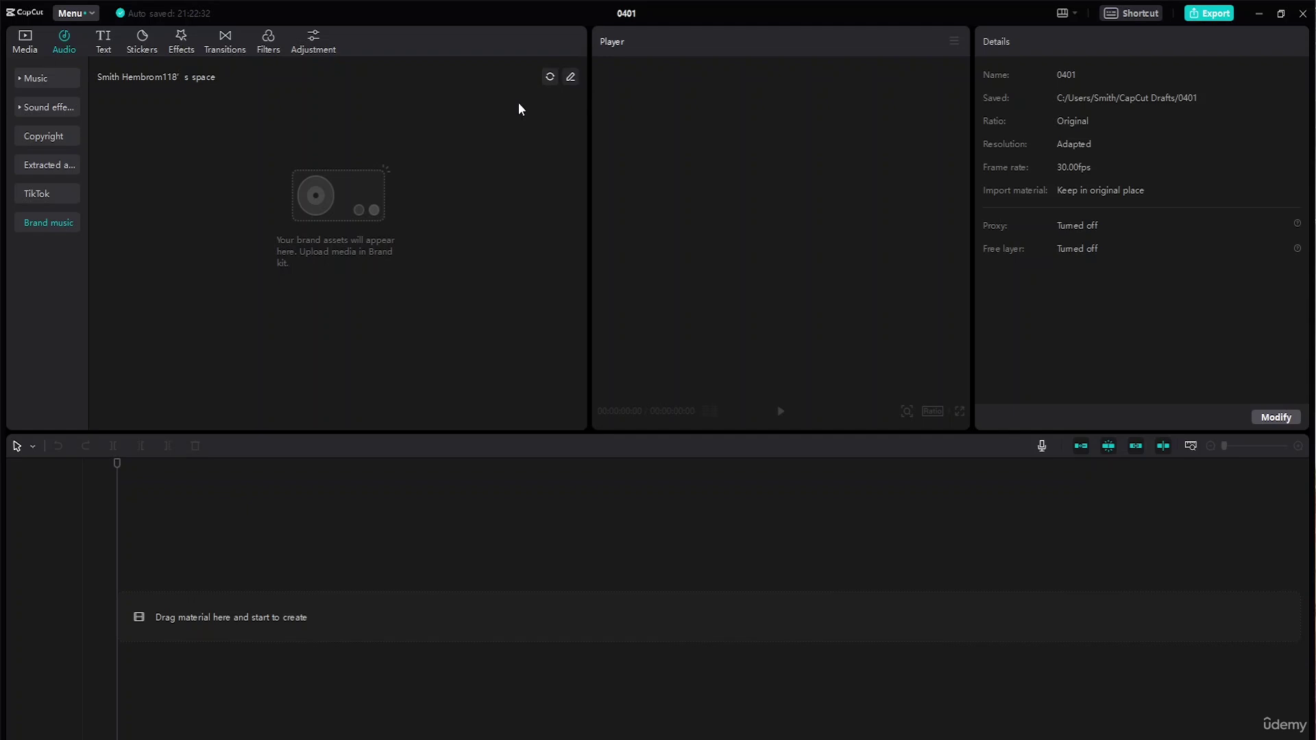
Look through the Text options, covering default text, presets, AI generated, effects, text templates, auto captions and local captions
{"action": "left_click", "coordinate": [108, 47]}
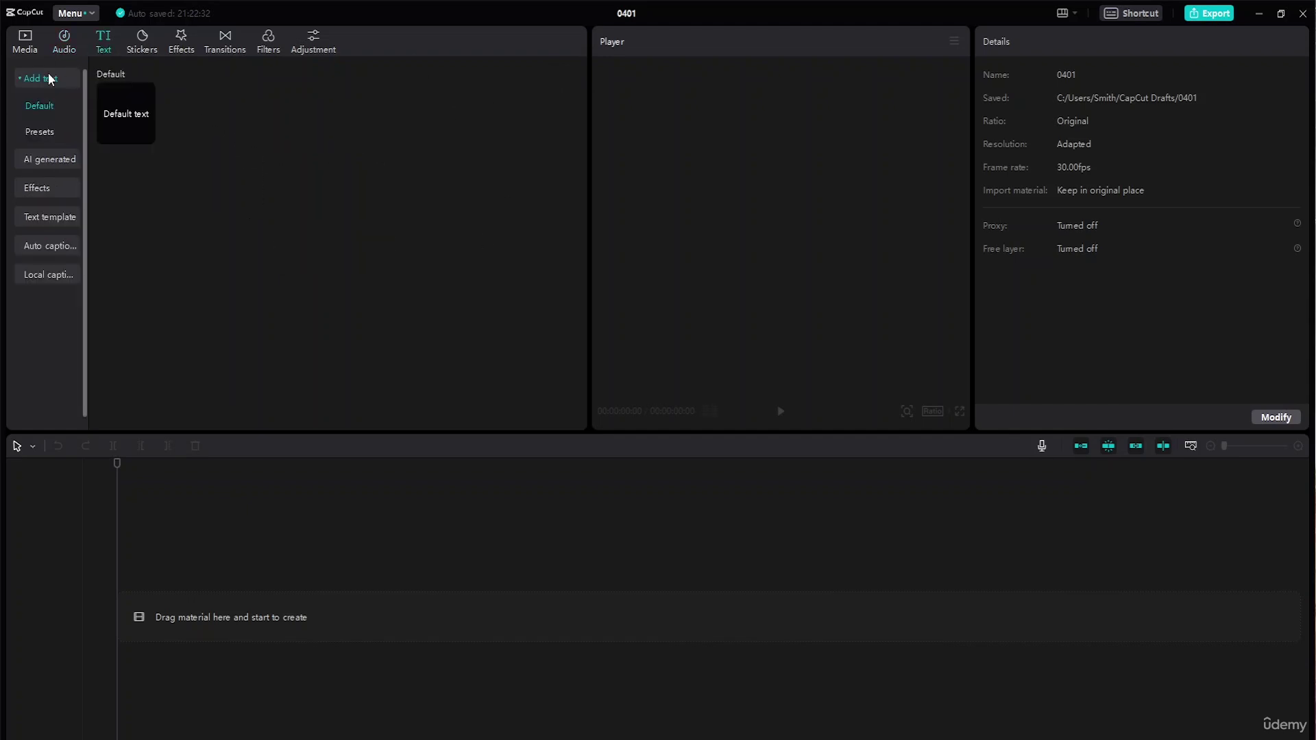
{"action": "left_click", "coordinate": [61, 131]}
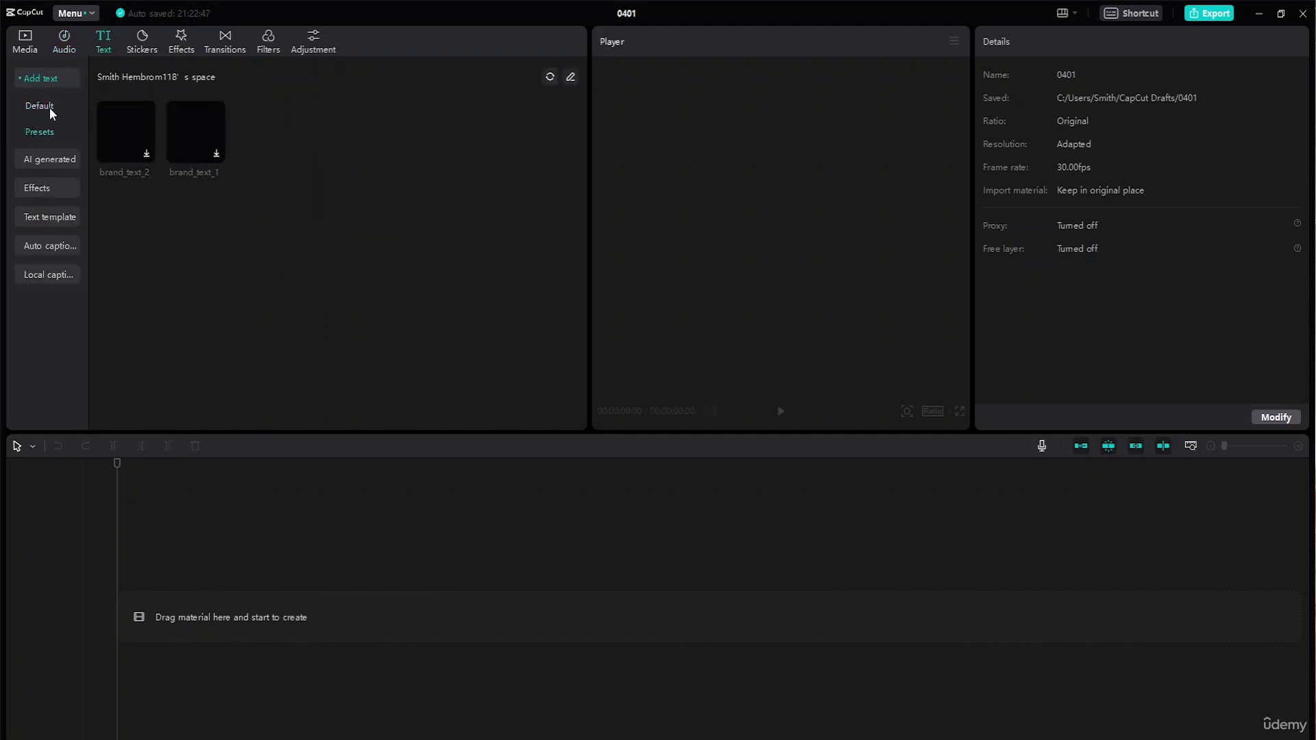
{"action": "left_click", "coordinate": [32, 158]}
{"action": "left_click", "coordinate": [51, 136]}
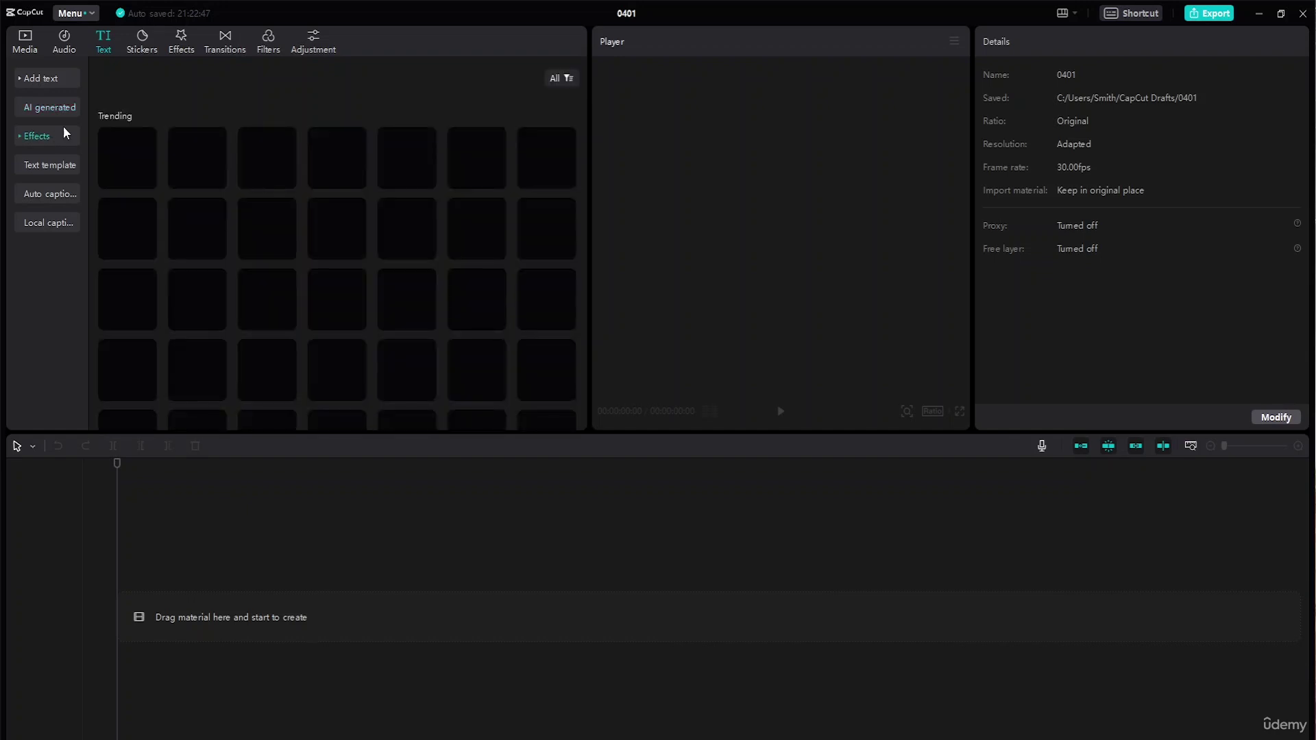
{"action": "left_click", "coordinate": [61, 165]}
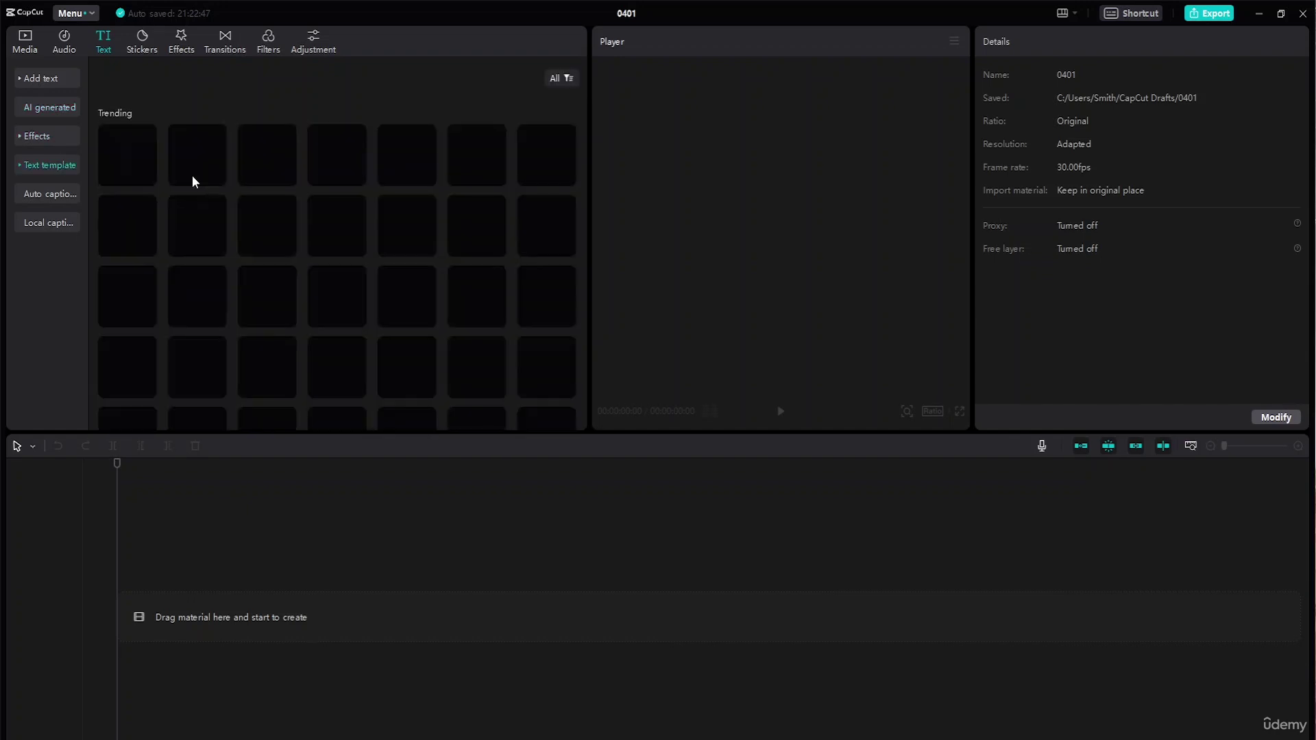
{"action": "left_click", "coordinate": [34, 195]}
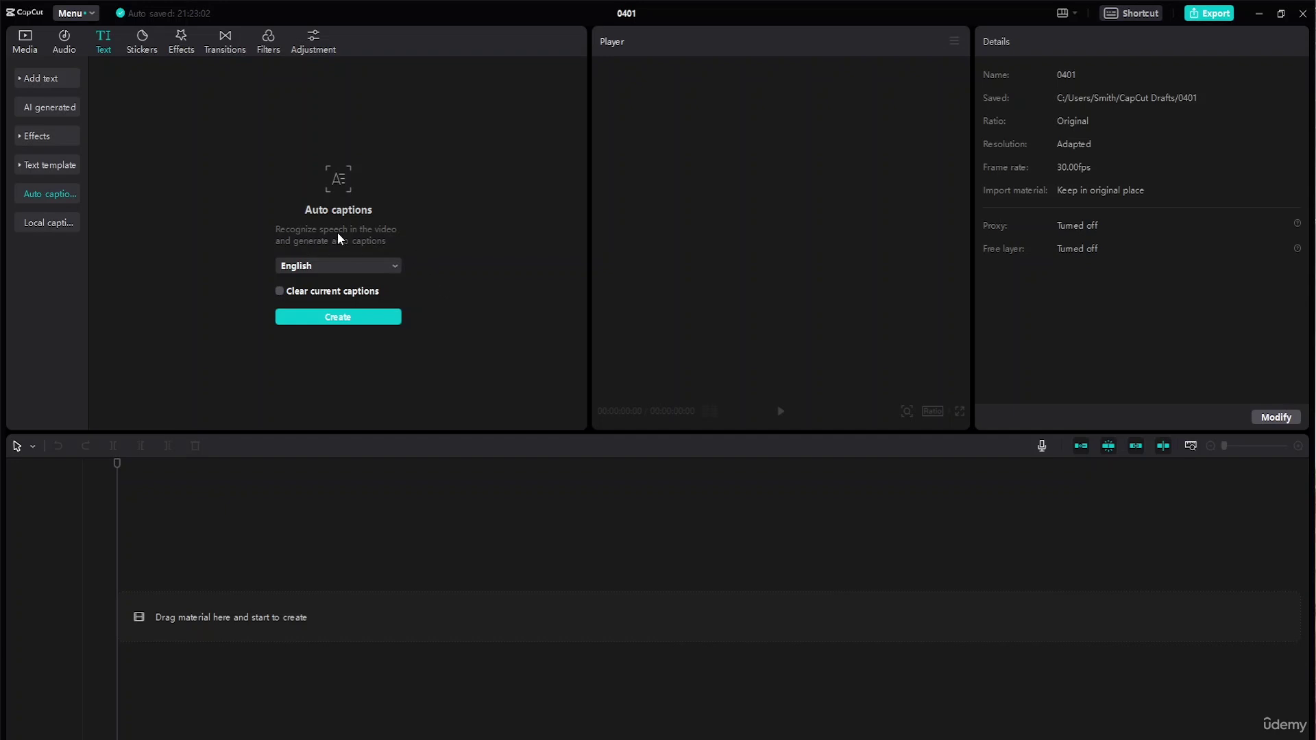
{"action": "left_click", "coordinate": [47, 225]}
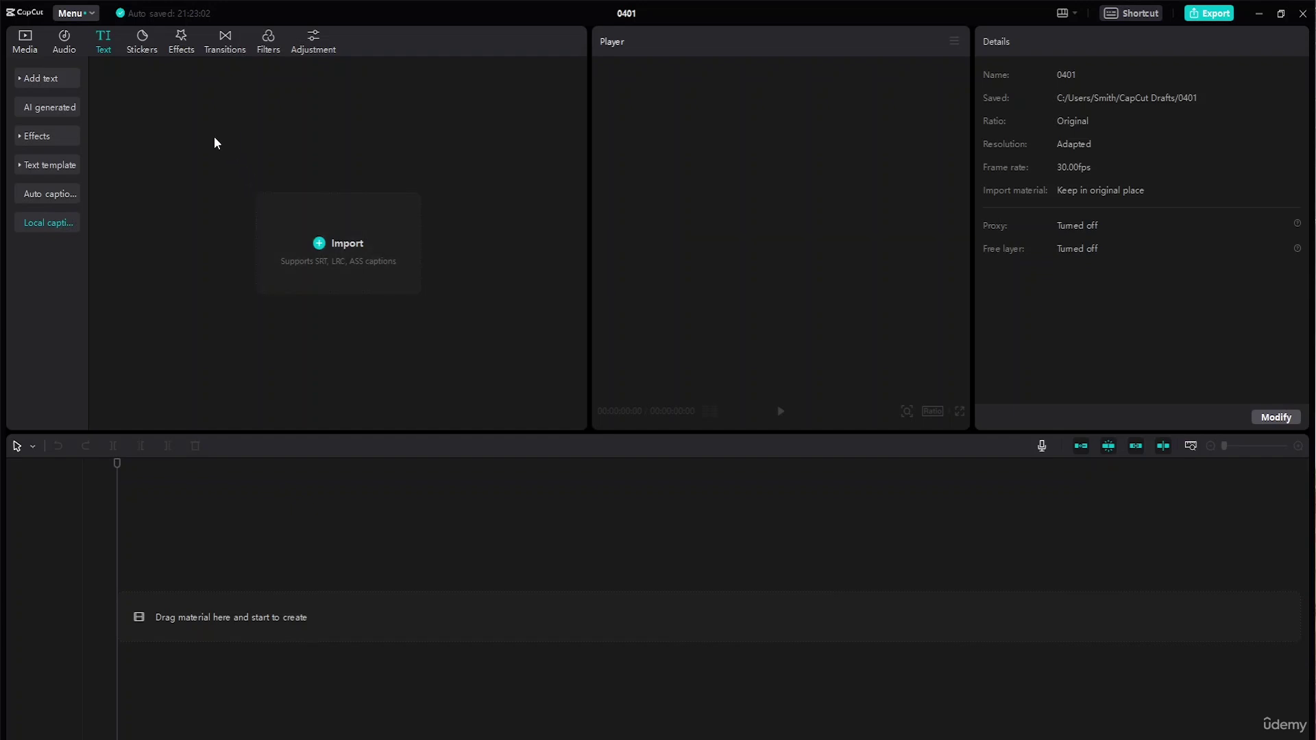
Look through the Stickers collection, covering the AI generated prompt, the Trending stickers and the Brand stickers
{"action": "left_click", "coordinate": [151, 48]}
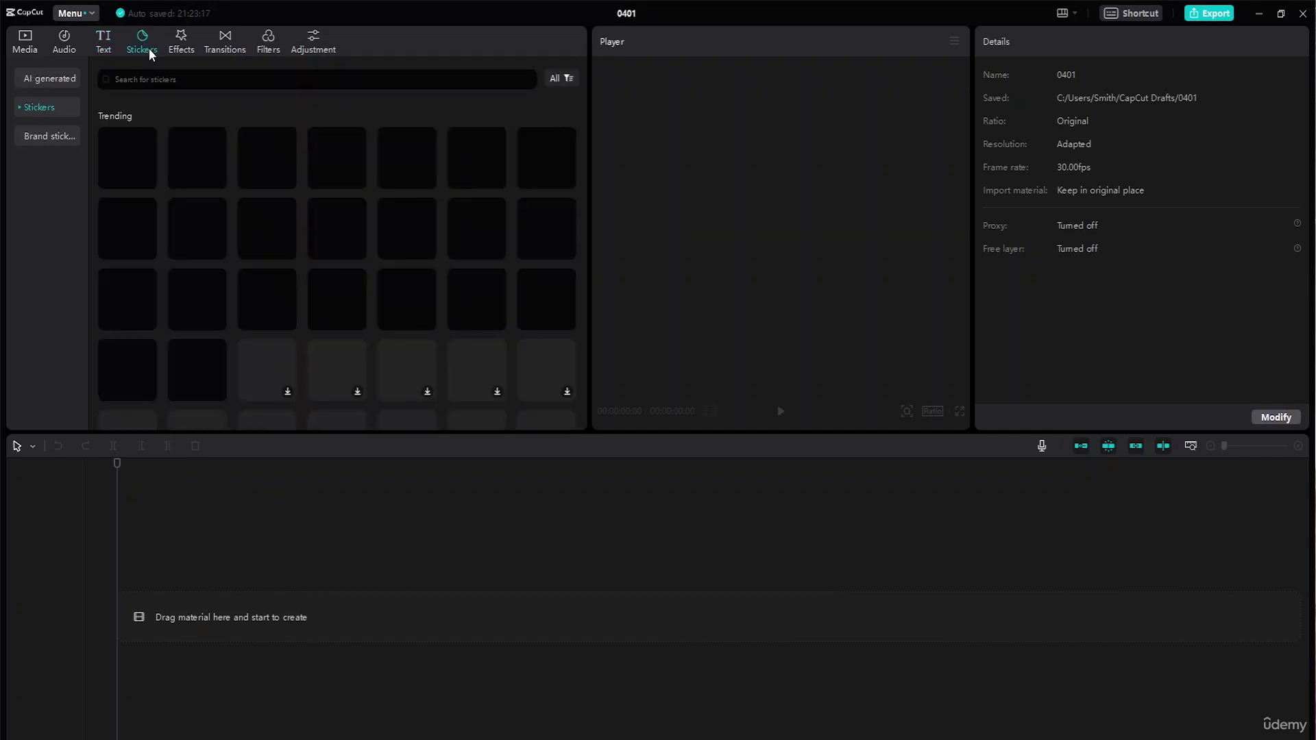
{"action": "left_click", "coordinate": [39, 79]}
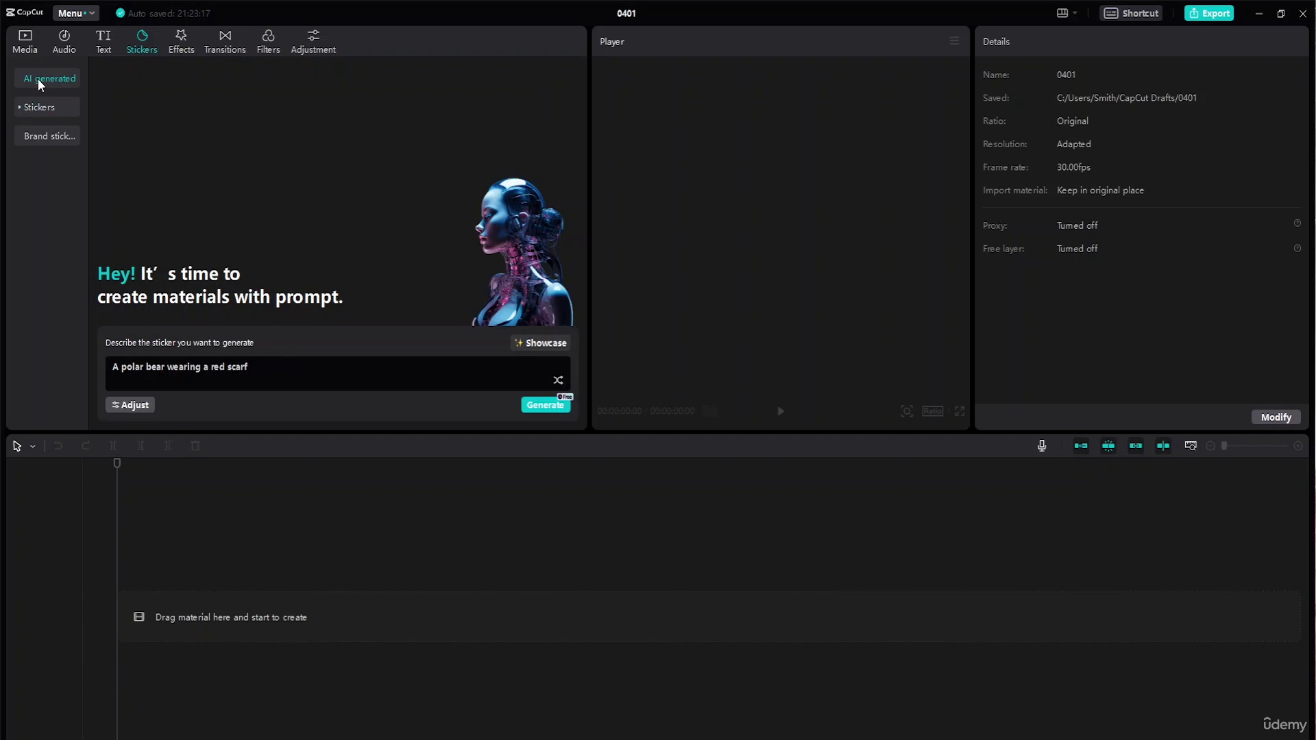
{"action": "left_click", "coordinate": [35, 108]}
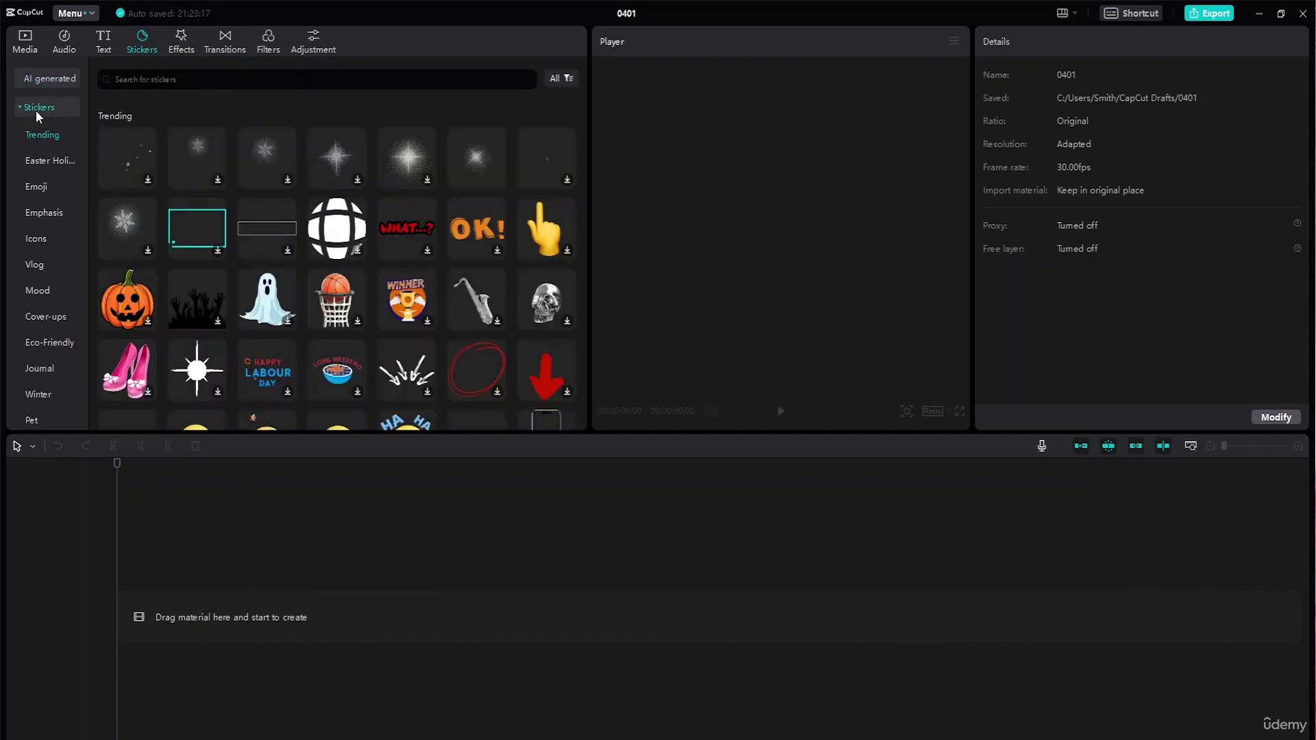
{"action": "scroll", "coordinate": [41, 221], "scroll_direction": "down", "scroll_amount": 5}
{"action": "scroll", "coordinate": [42, 125], "scroll_direction": "up", "scroll_amount": 5}
{"action": "left_click", "coordinate": [20, 108]}
{"action": "left_click", "coordinate": [29, 135]}
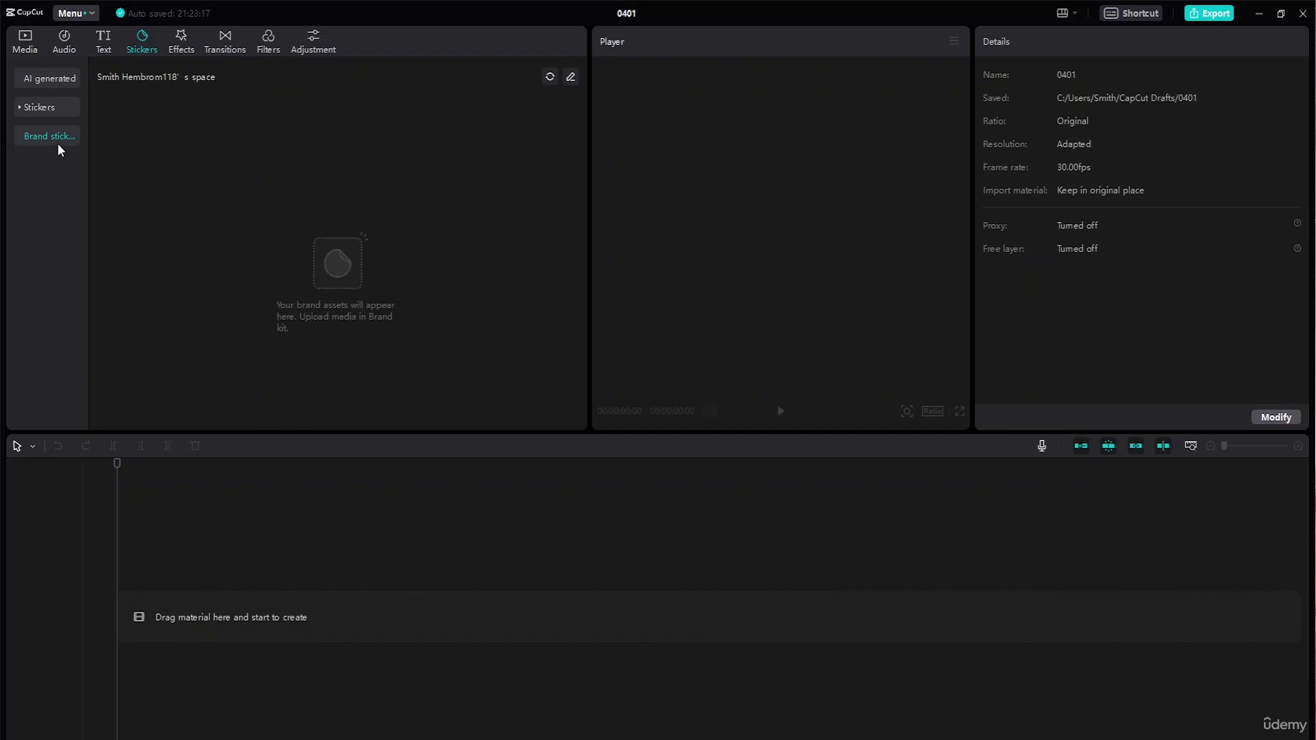
Look over the Trending video effects, the transitions collection and the filters collection
{"action": "left_click", "coordinate": [181, 40]}
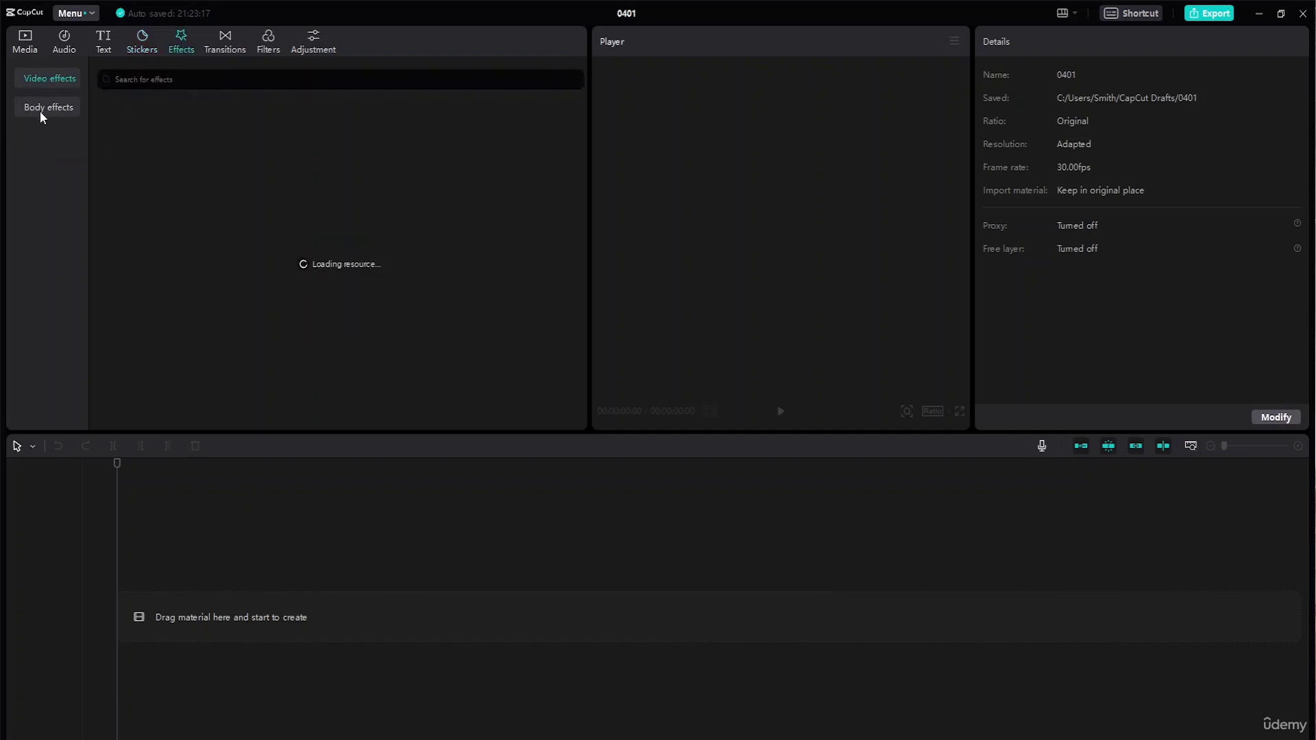
{"action": "left_click", "coordinate": [48, 80]}
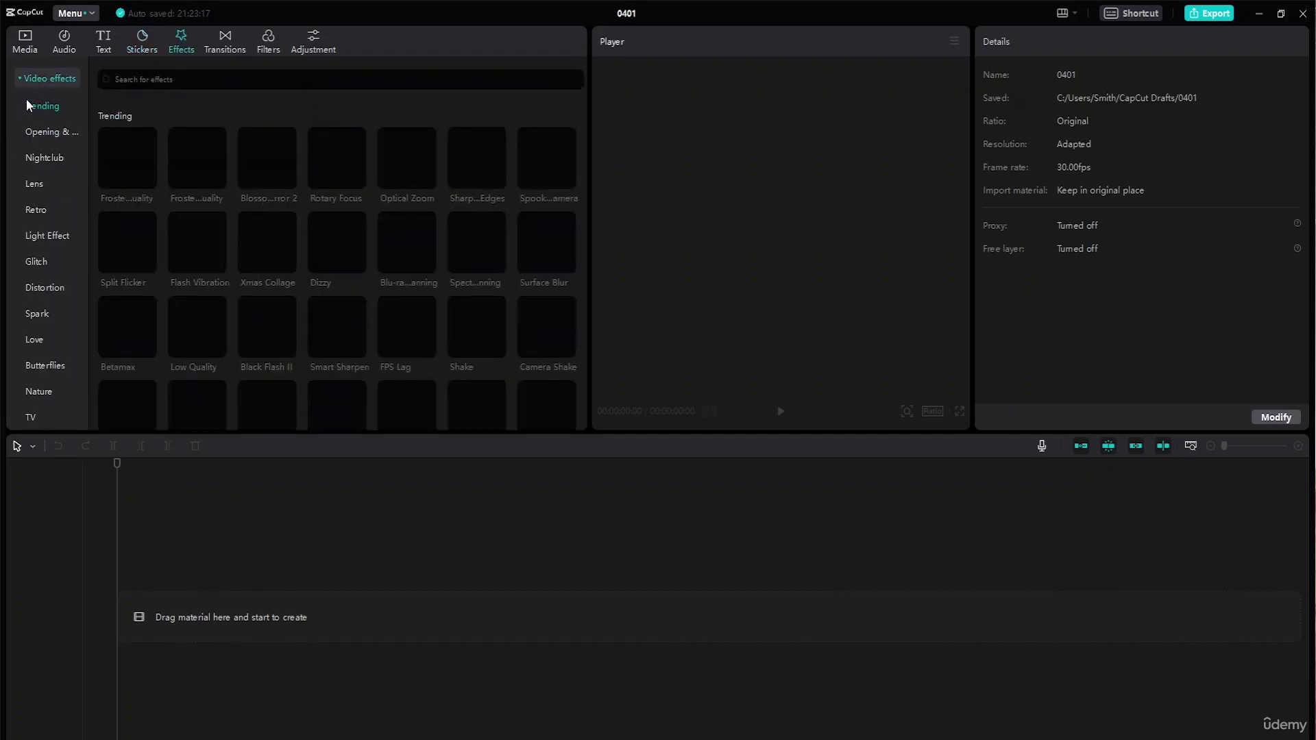
{"action": "left_click", "coordinate": [29, 83]}
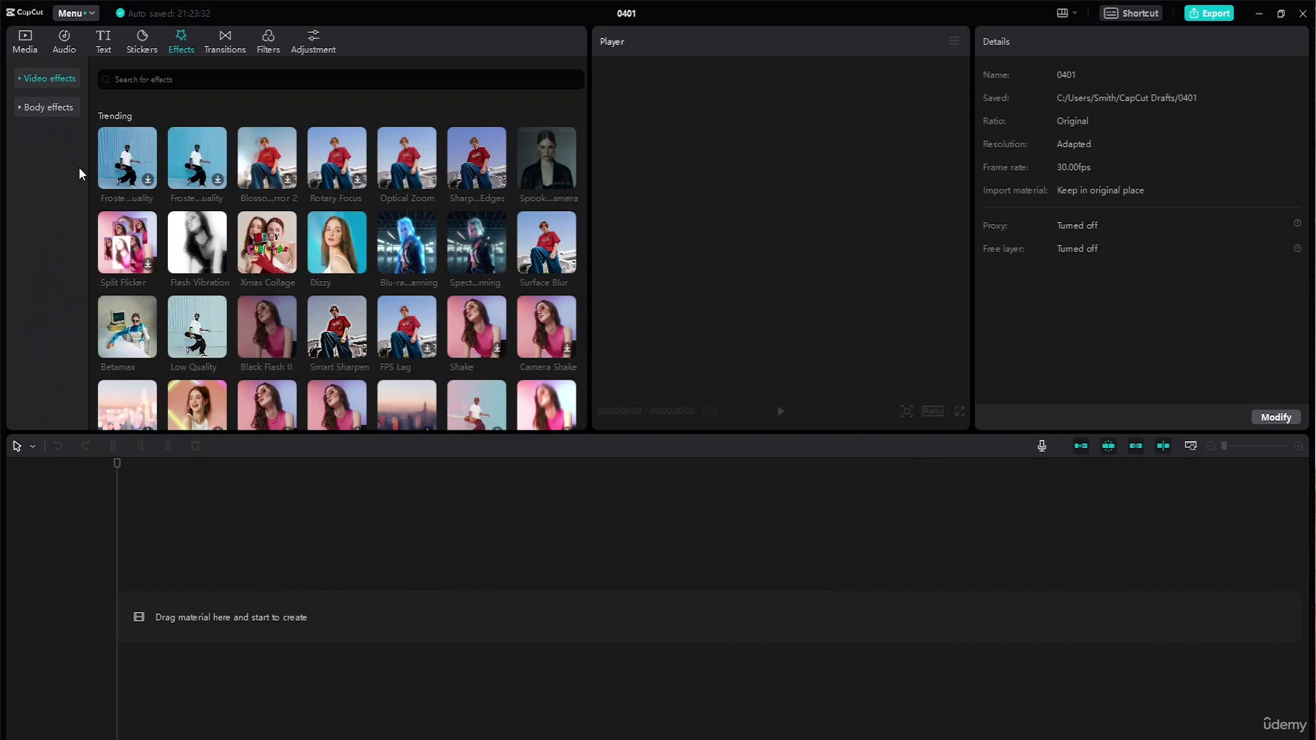
{"action": "left_click", "coordinate": [223, 48]}
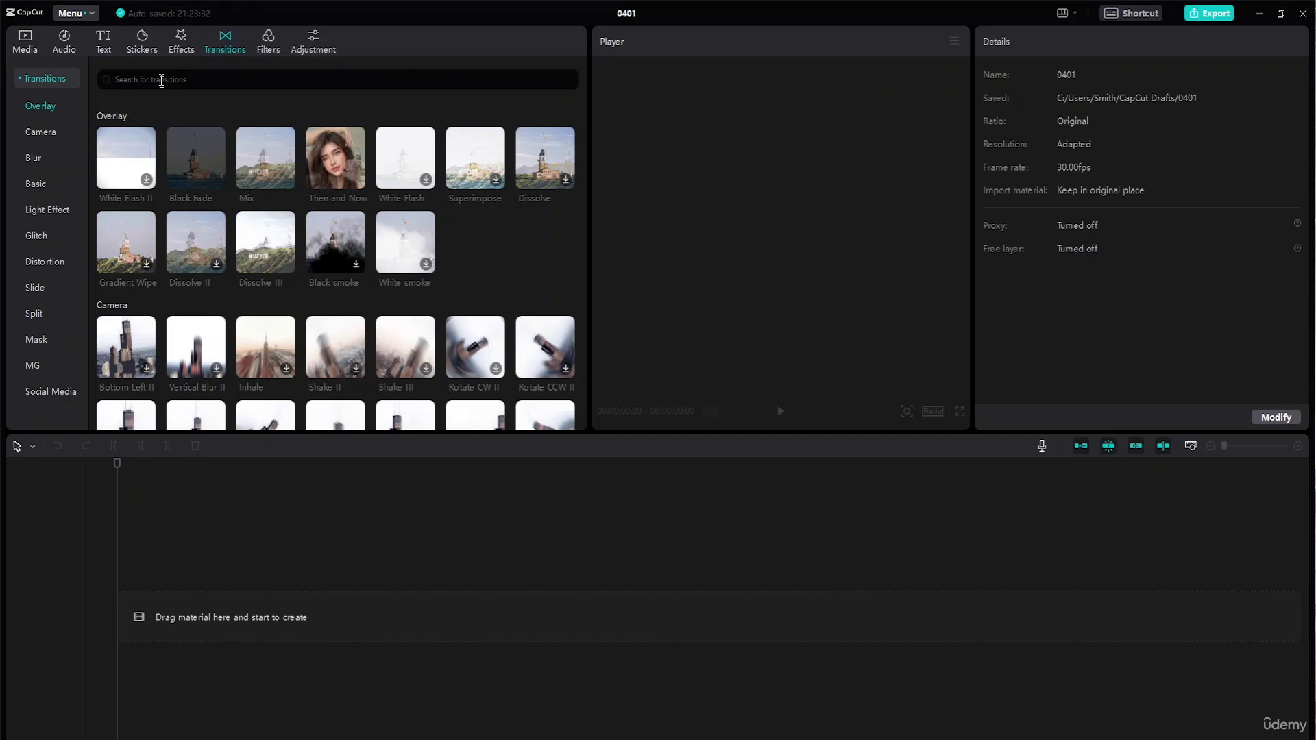
{"action": "left_click", "coordinate": [268, 44]}
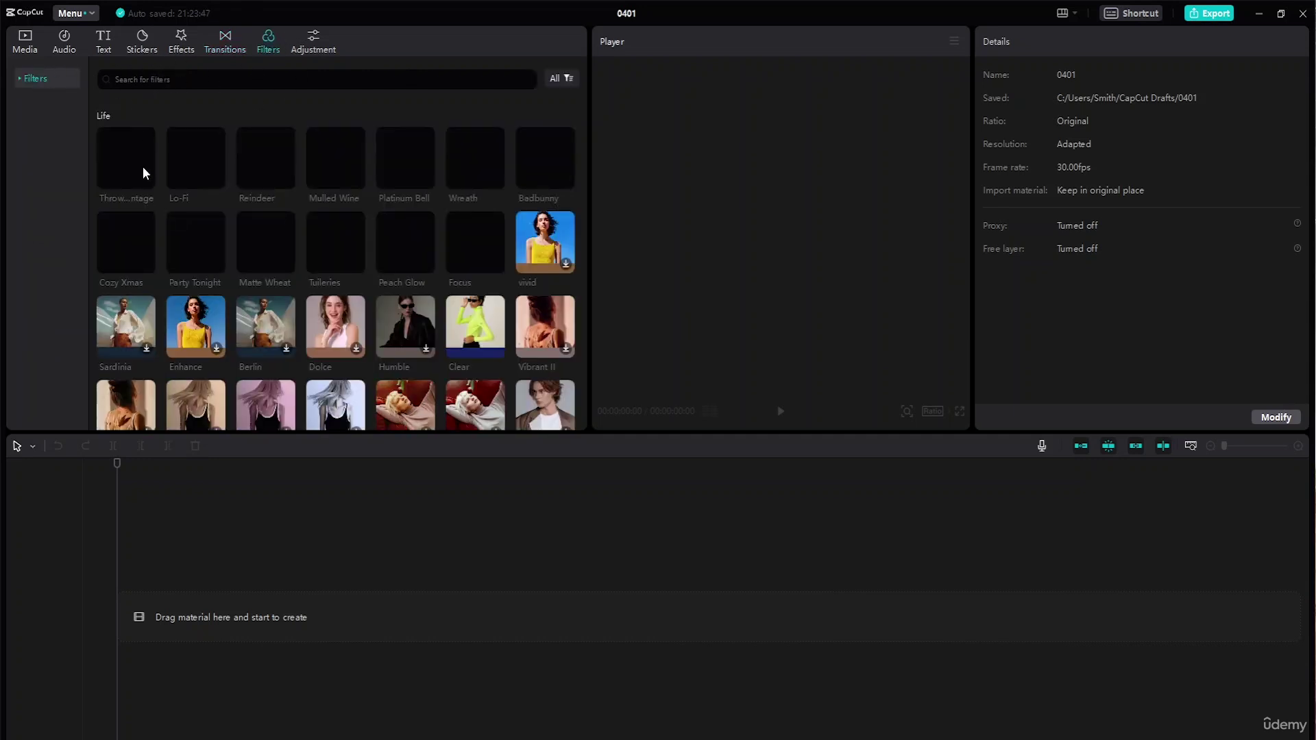
Look at the Adjustment options, covering the Customized adjustment, the brand Presets and the LUT import
{"action": "left_click", "coordinate": [312, 42]}
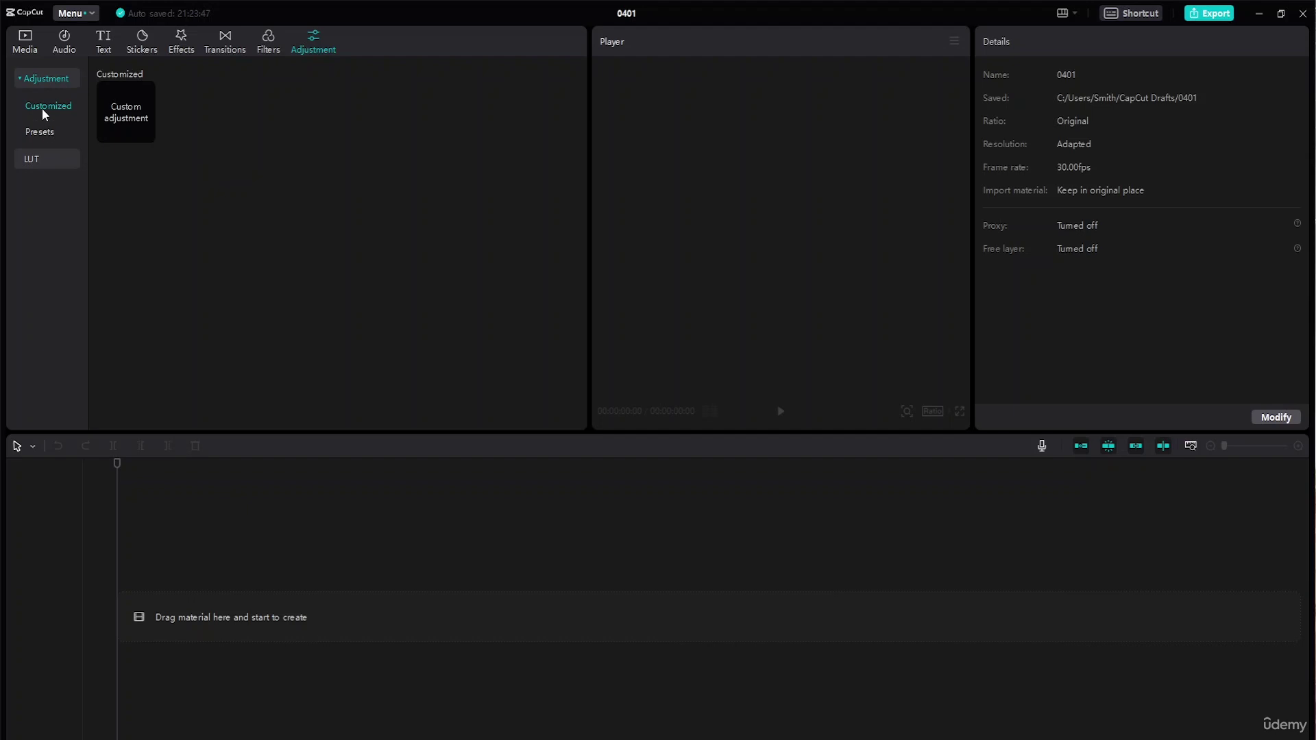
{"action": "left_click", "coordinate": [32, 133]}
{"action": "left_click", "coordinate": [30, 156]}
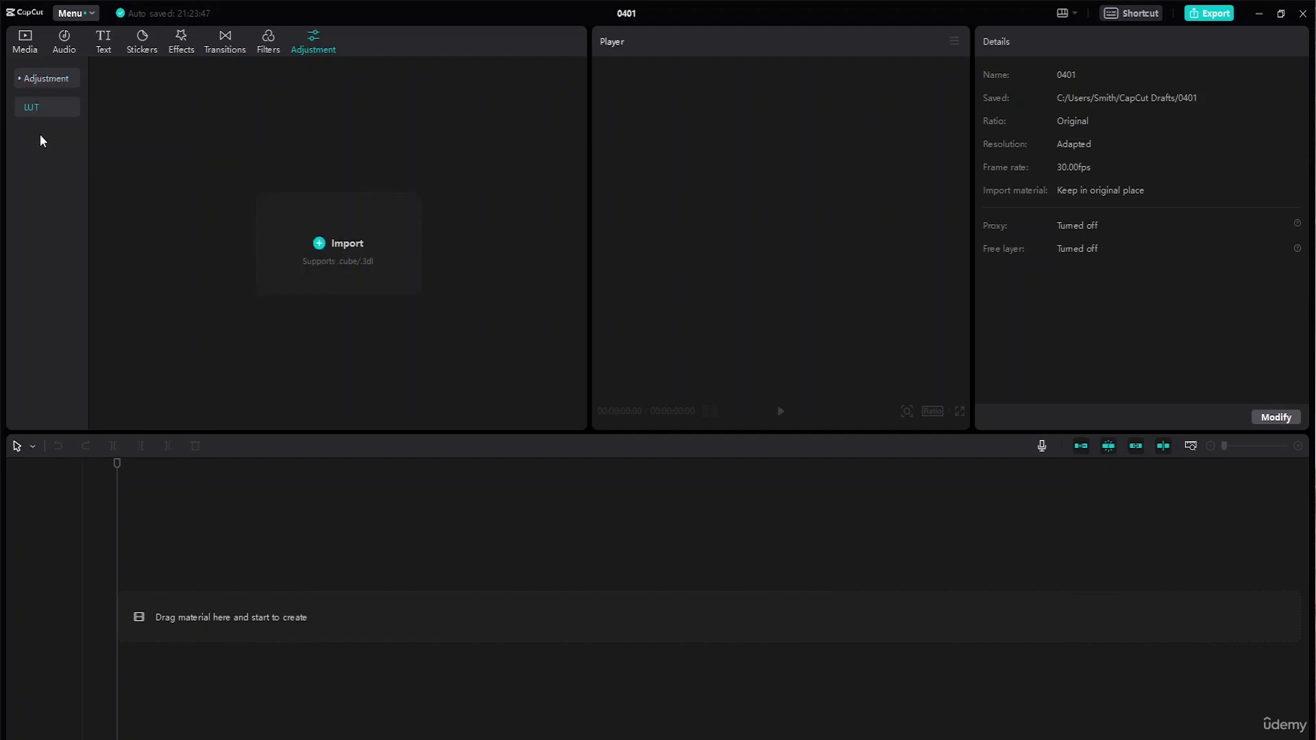
{"action": "left_click", "coordinate": [51, 79]}
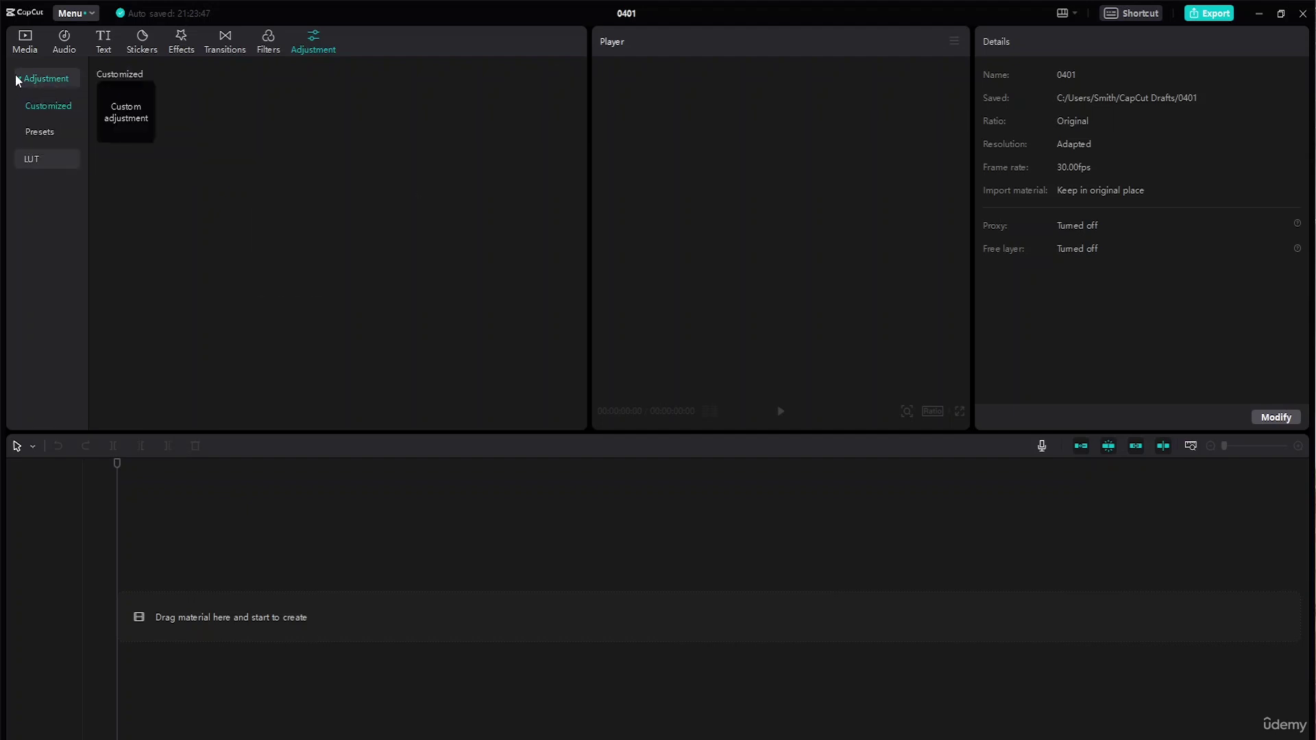
{"action": "left_click", "coordinate": [41, 137]}
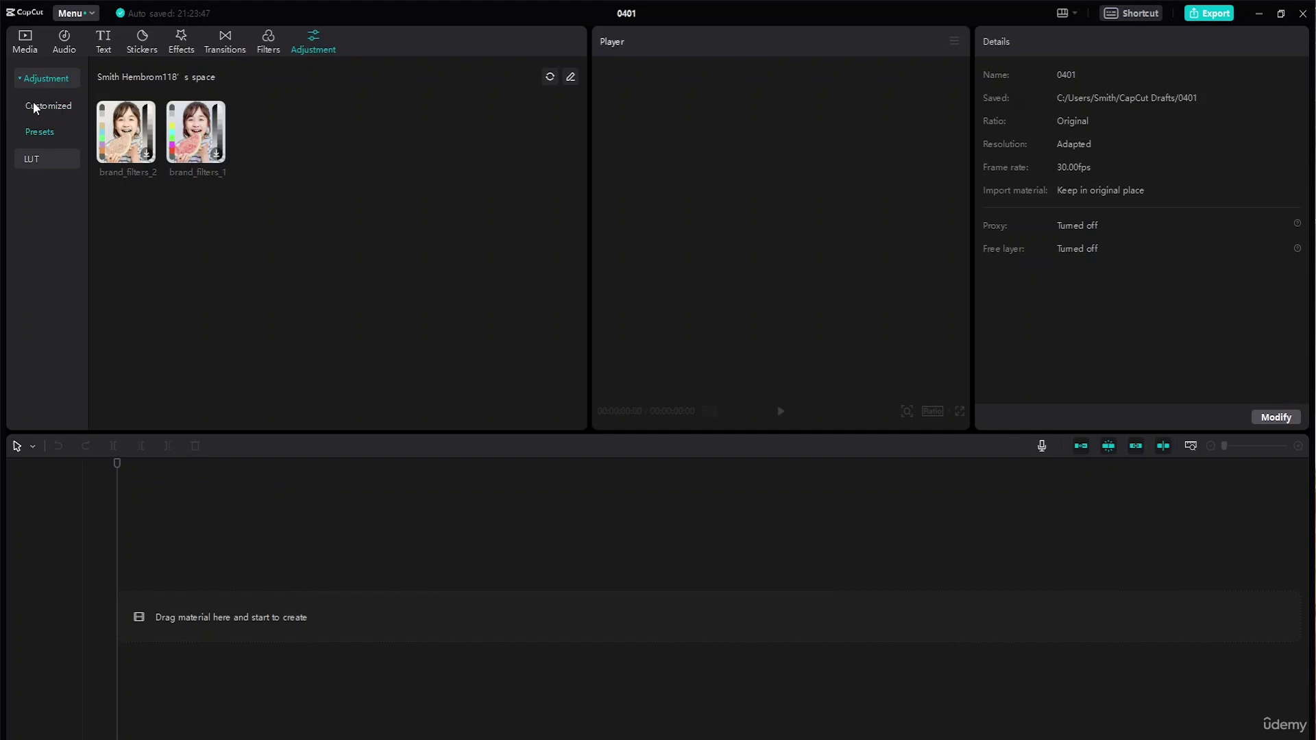
{"action": "left_click", "coordinate": [33, 106]}
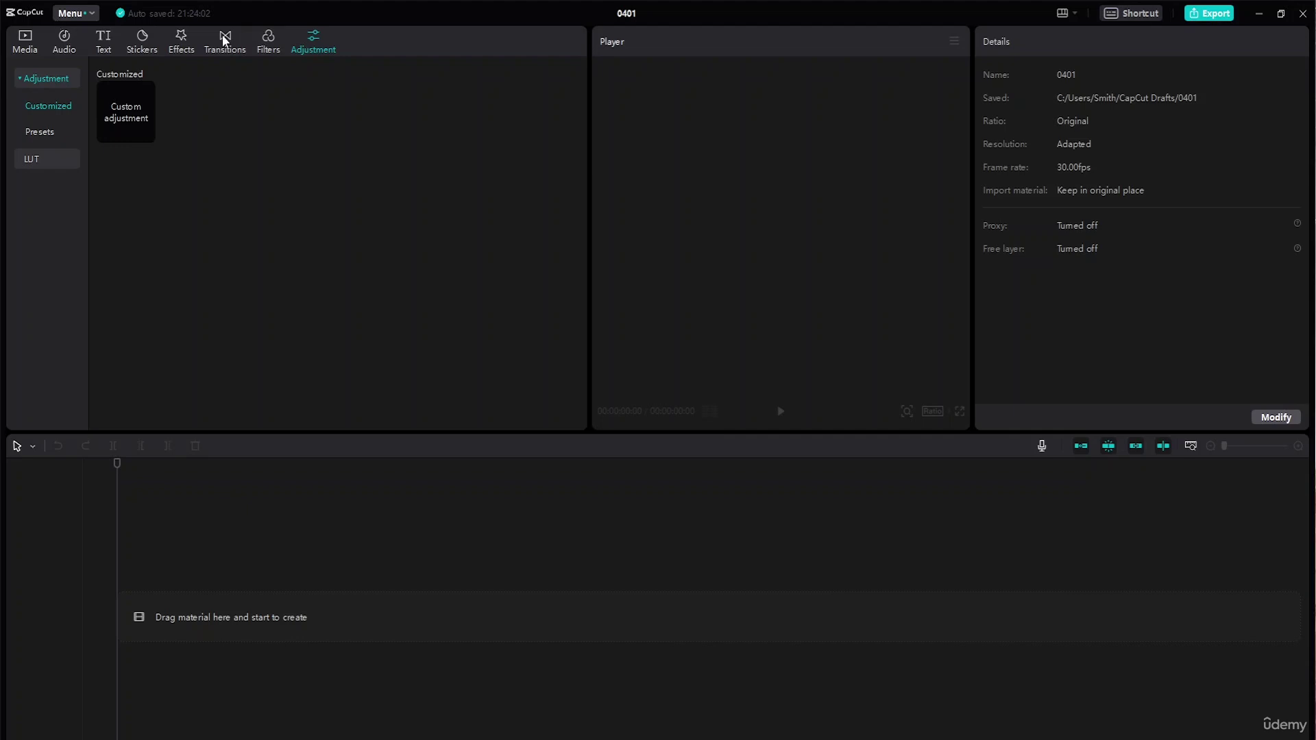
Try to rename the project as "dark"
{"action": "left_click", "coordinate": [624, 13]}
{"action": "type", "text": "dark"}
{"action": "key", "text": "Return"}
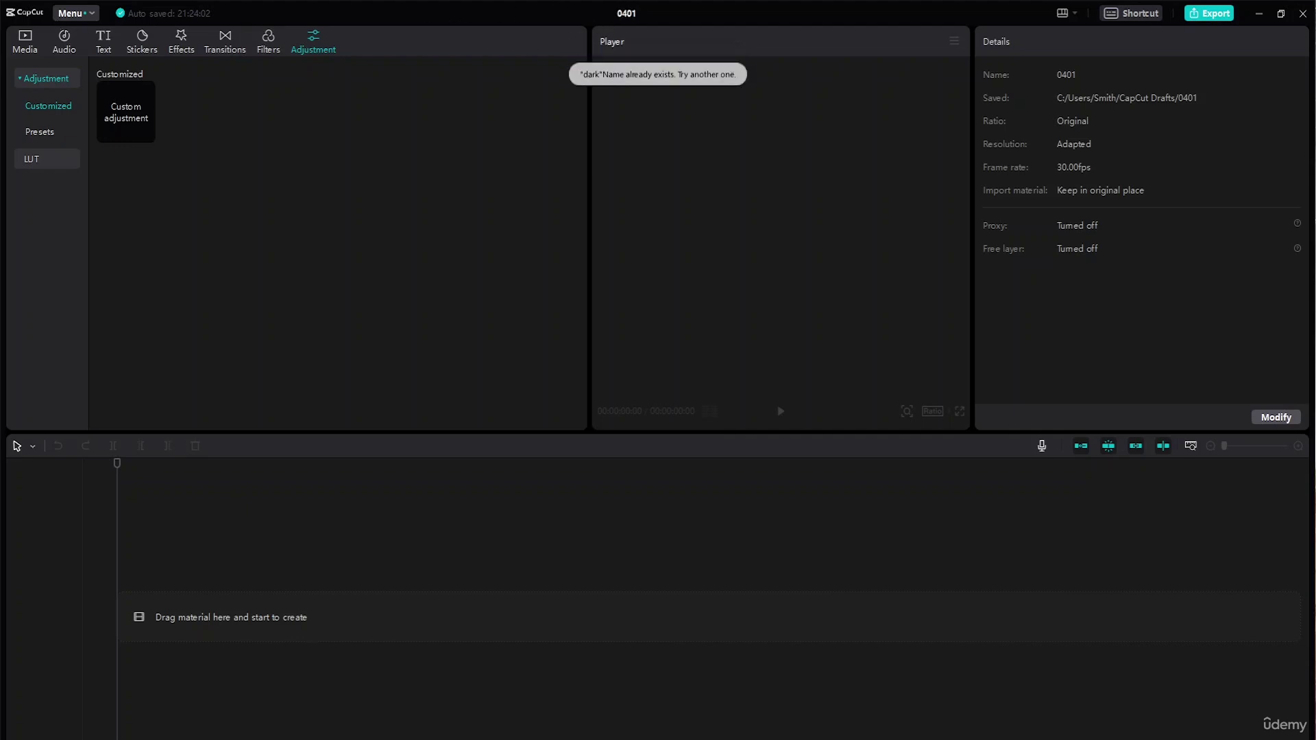
Rename the project as "dark 2"
{"action": "left_click", "coordinate": [626, 13]}
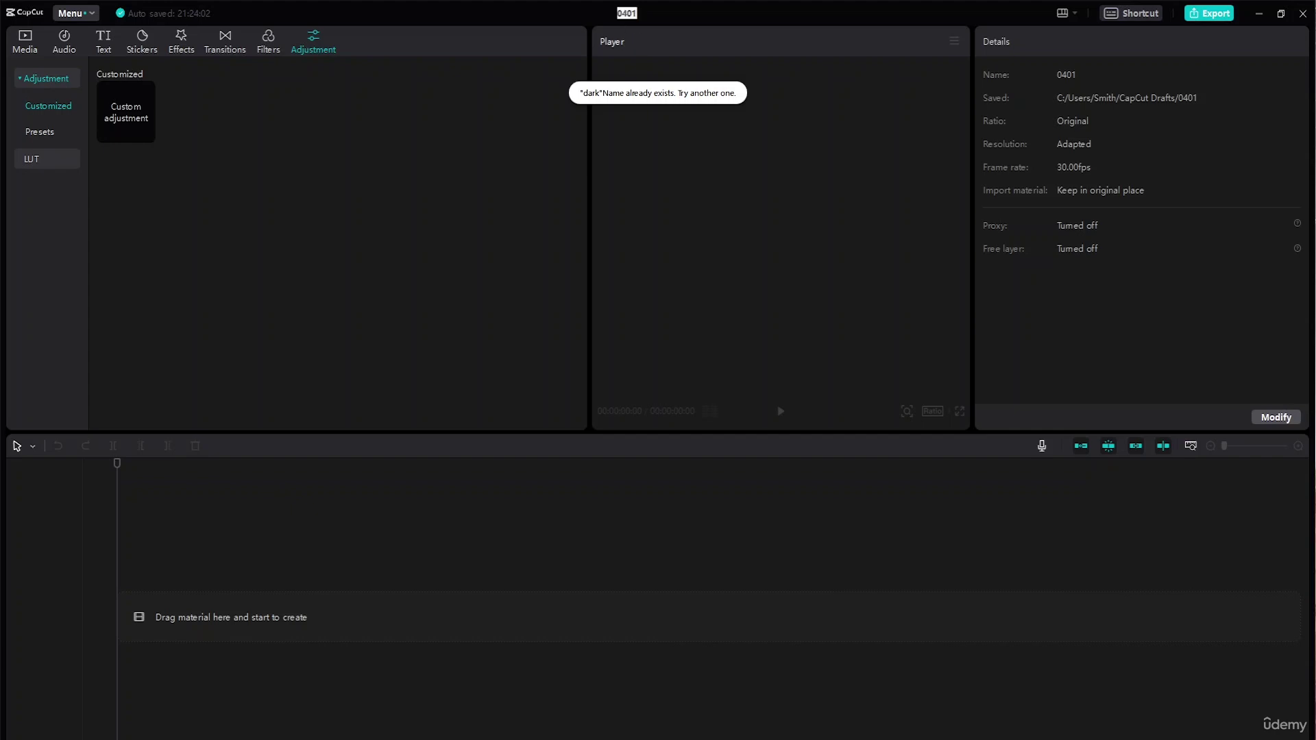
{"action": "type", "text": "dark 2"}
{"action": "key", "text": "Return"}
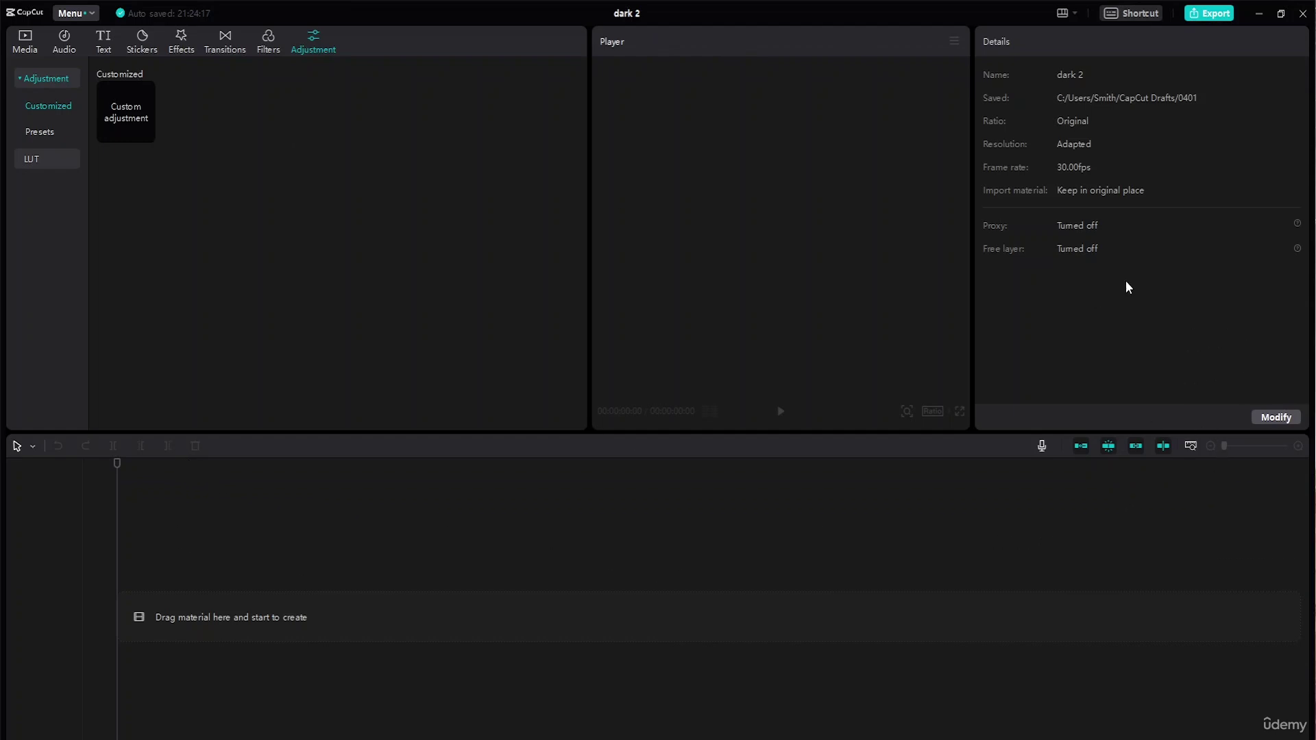
Review the available editor layouts and switch to the Media first layout
{"action": "left_click", "coordinate": [1071, 13]}
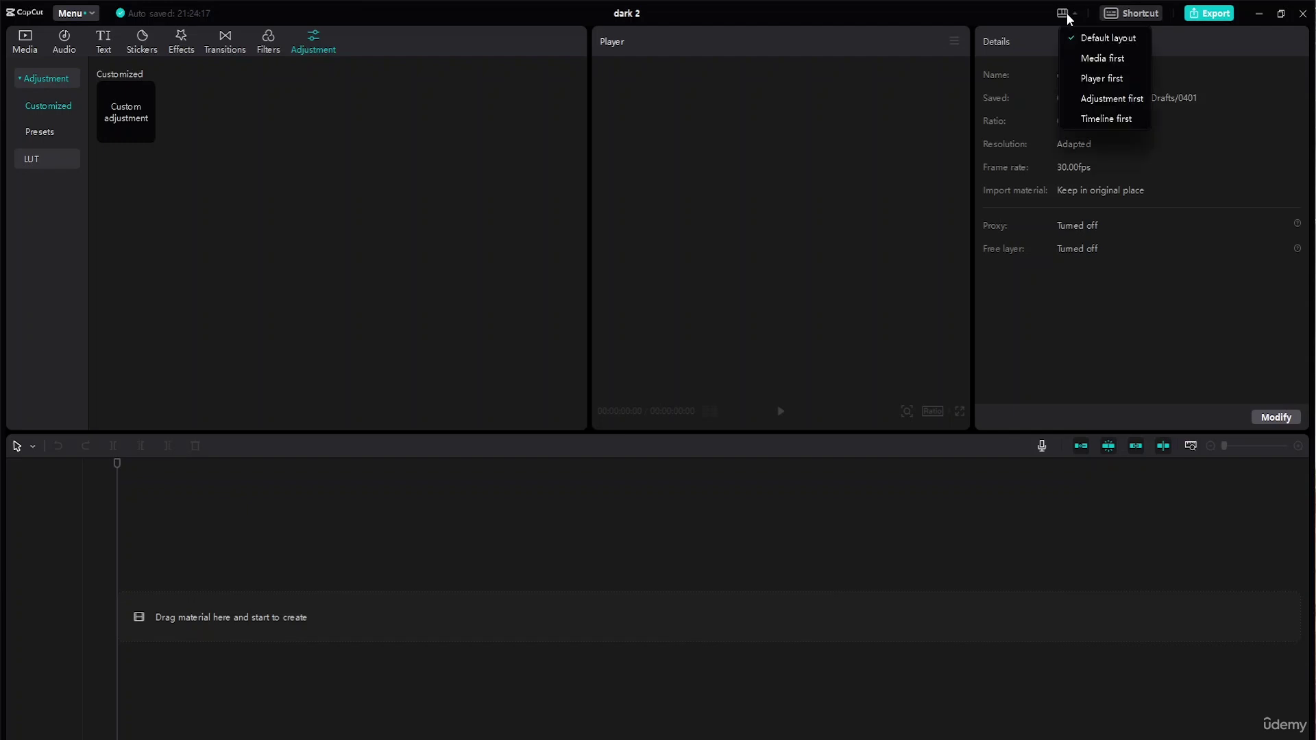
{"action": "left_click", "coordinate": [1071, 13]}
{"action": "left_click", "coordinate": [1071, 15]}
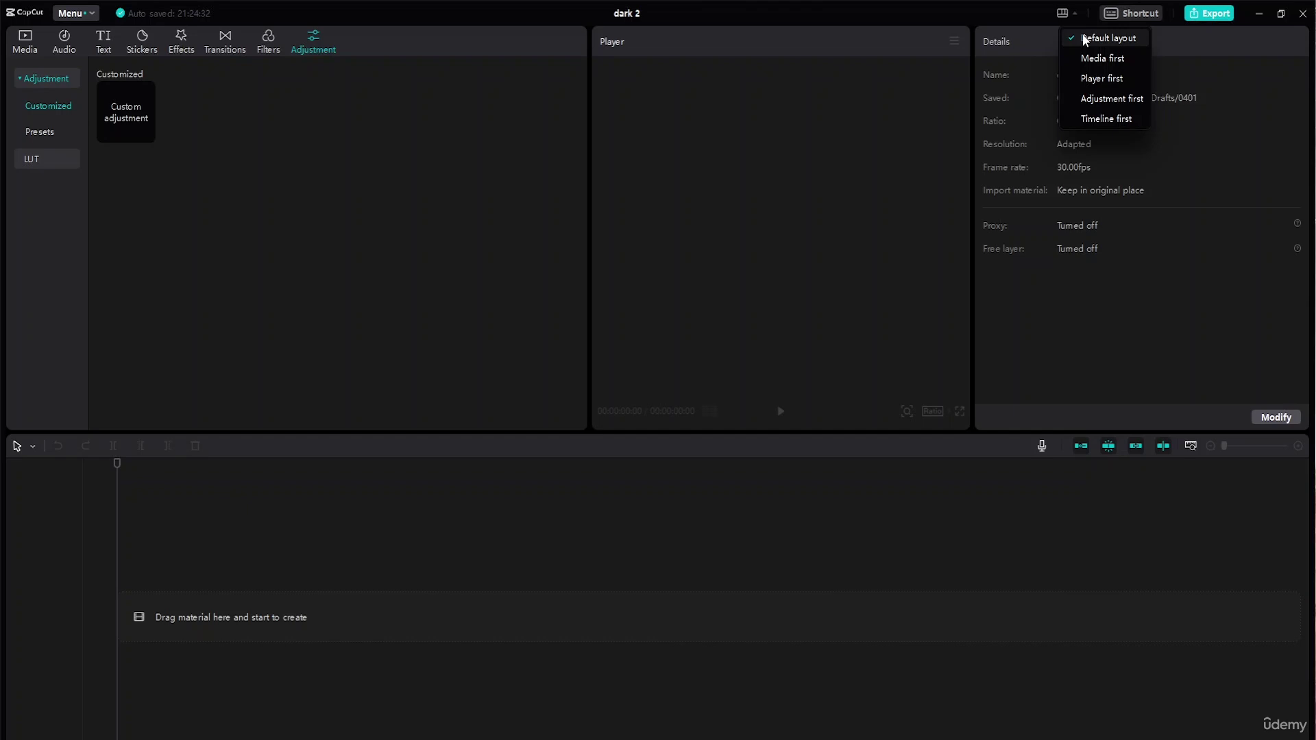
{"action": "left_click", "coordinate": [1110, 62]}
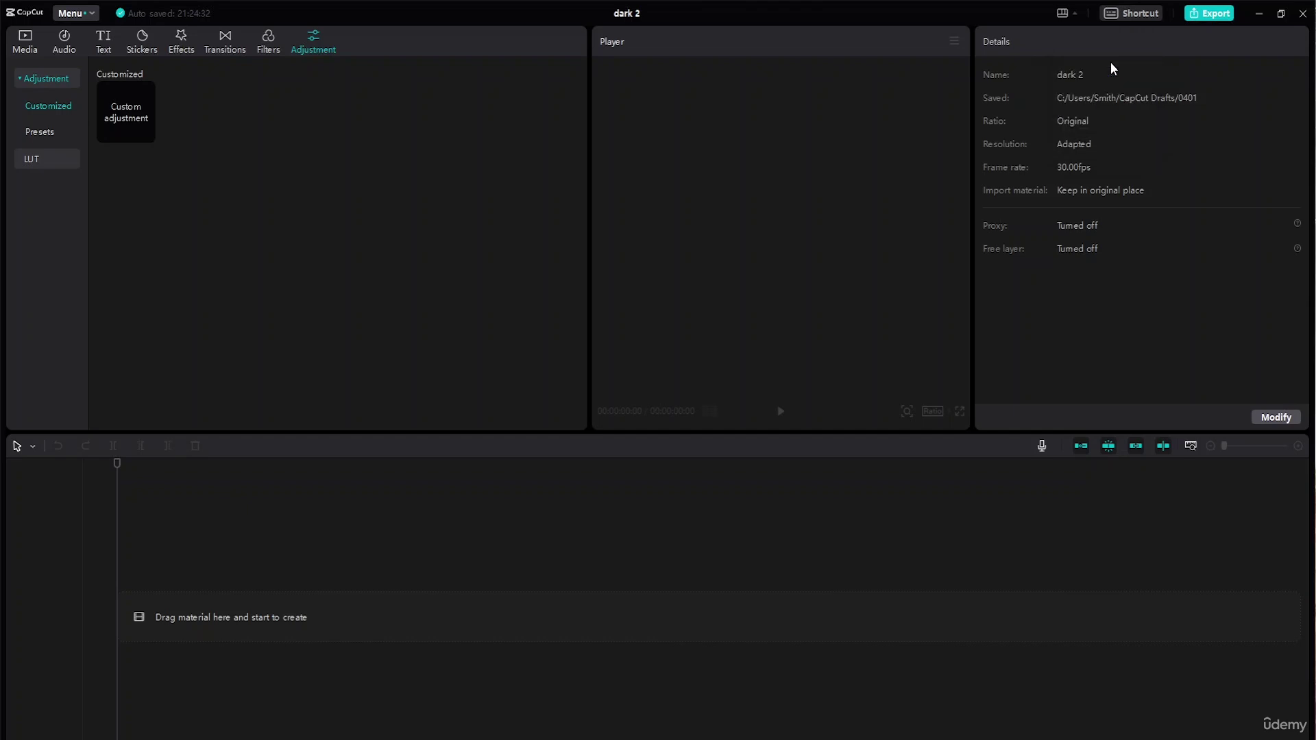
Move the detached media panel over the editor and restore the maximized editor window to a smaller size
{"action": "left_click", "coordinate": [1067, 16]}
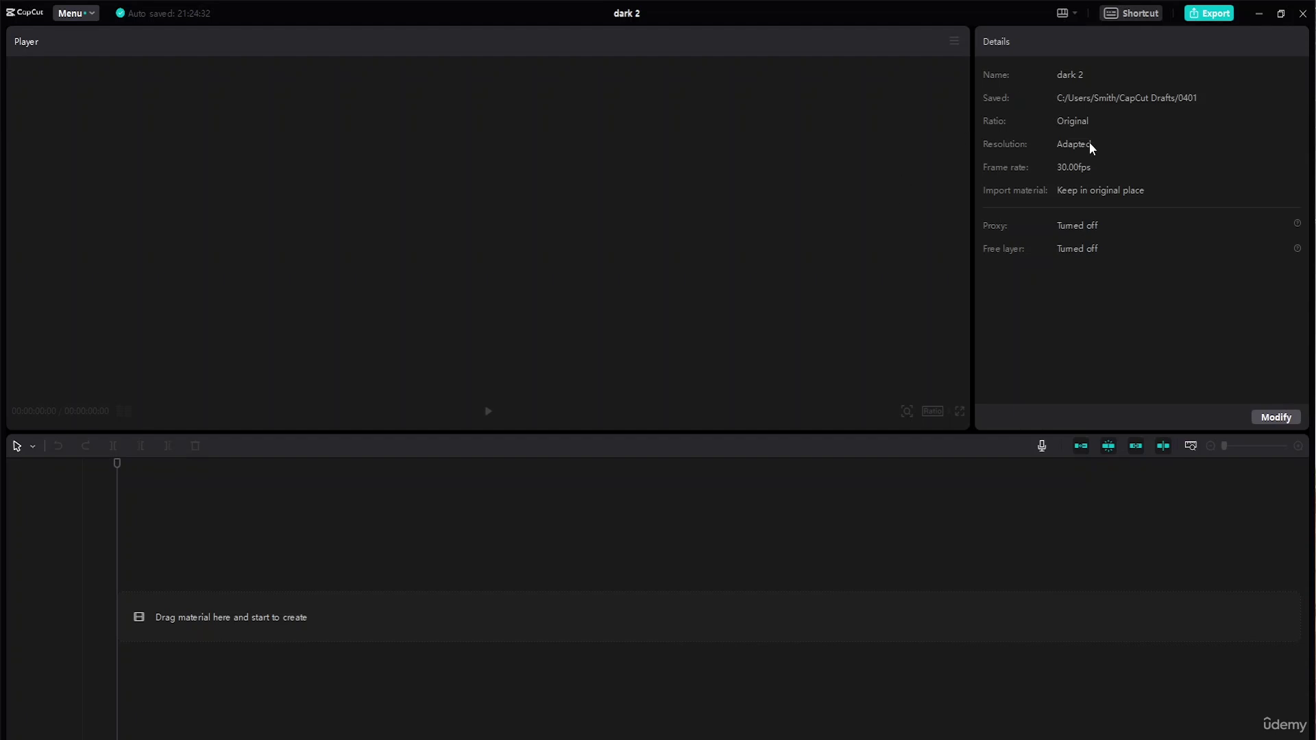
{"action": "left_click_drag", "start_coordinate": [1074, 144], "coordinate": [928, 238]}
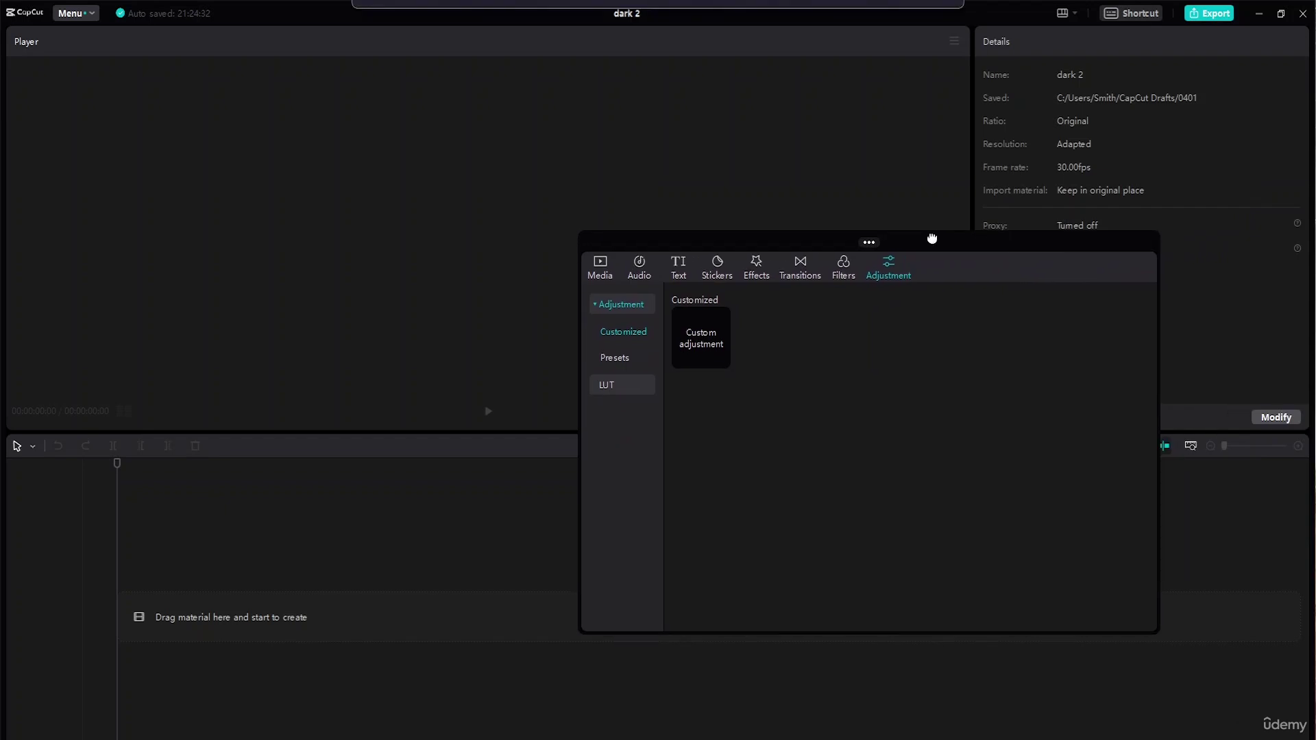
{"action": "double_click", "coordinate": [1080, 19]}
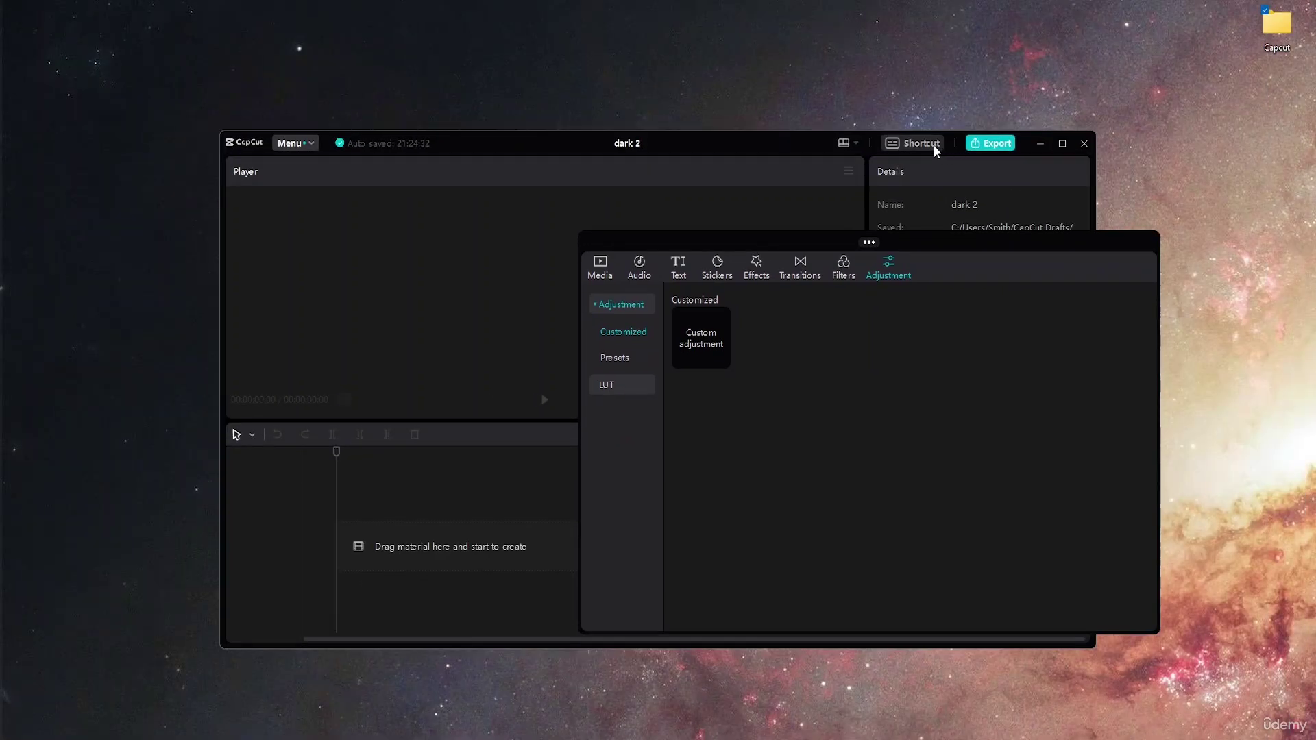
Maximize the editor window and switch the workspace back to the Default layout
{"action": "left_click", "coordinate": [1063, 143]}
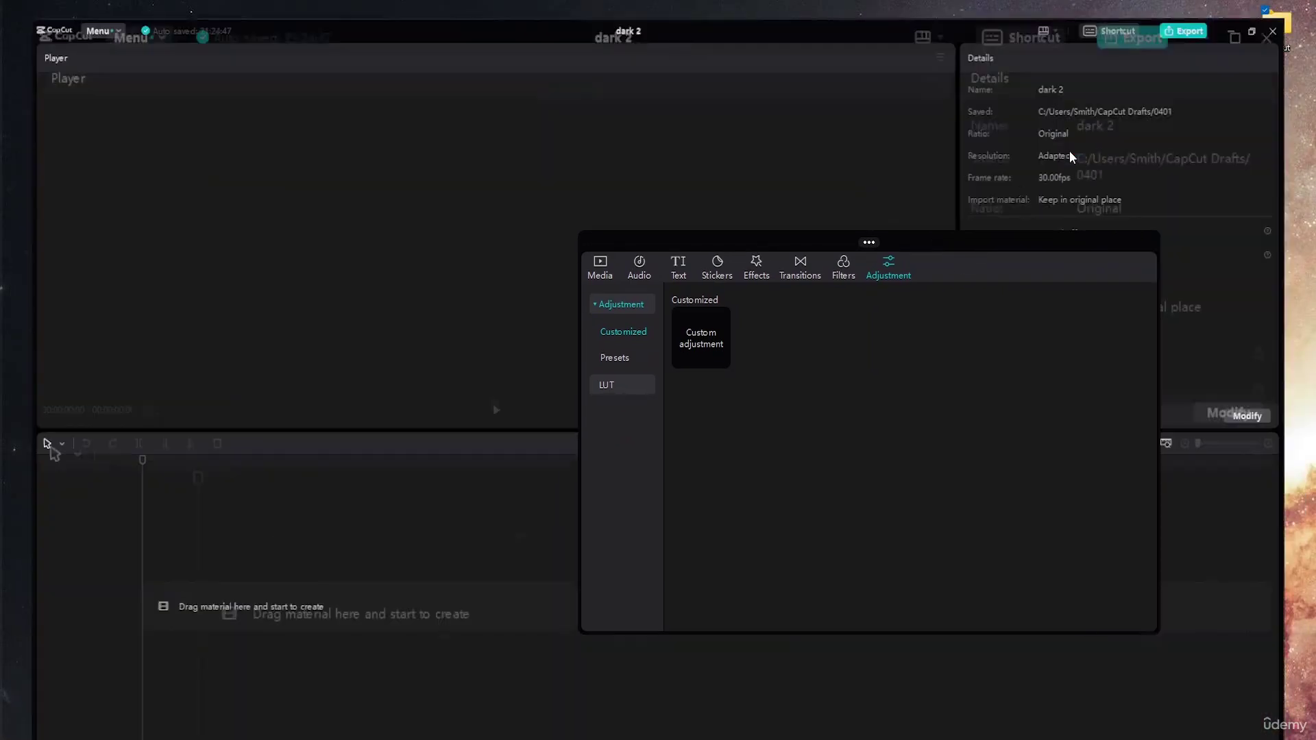
{"action": "left_click", "coordinate": [1074, 14]}
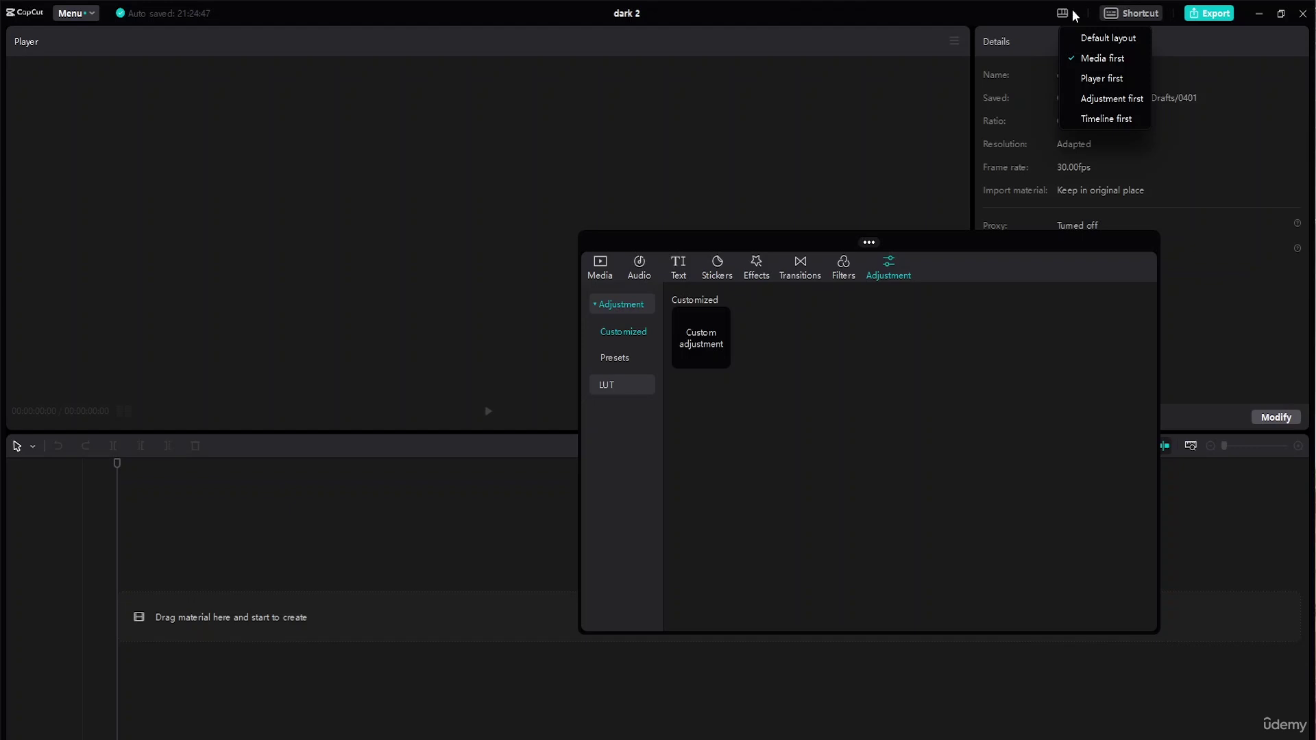
{"action": "left_click", "coordinate": [1110, 43]}
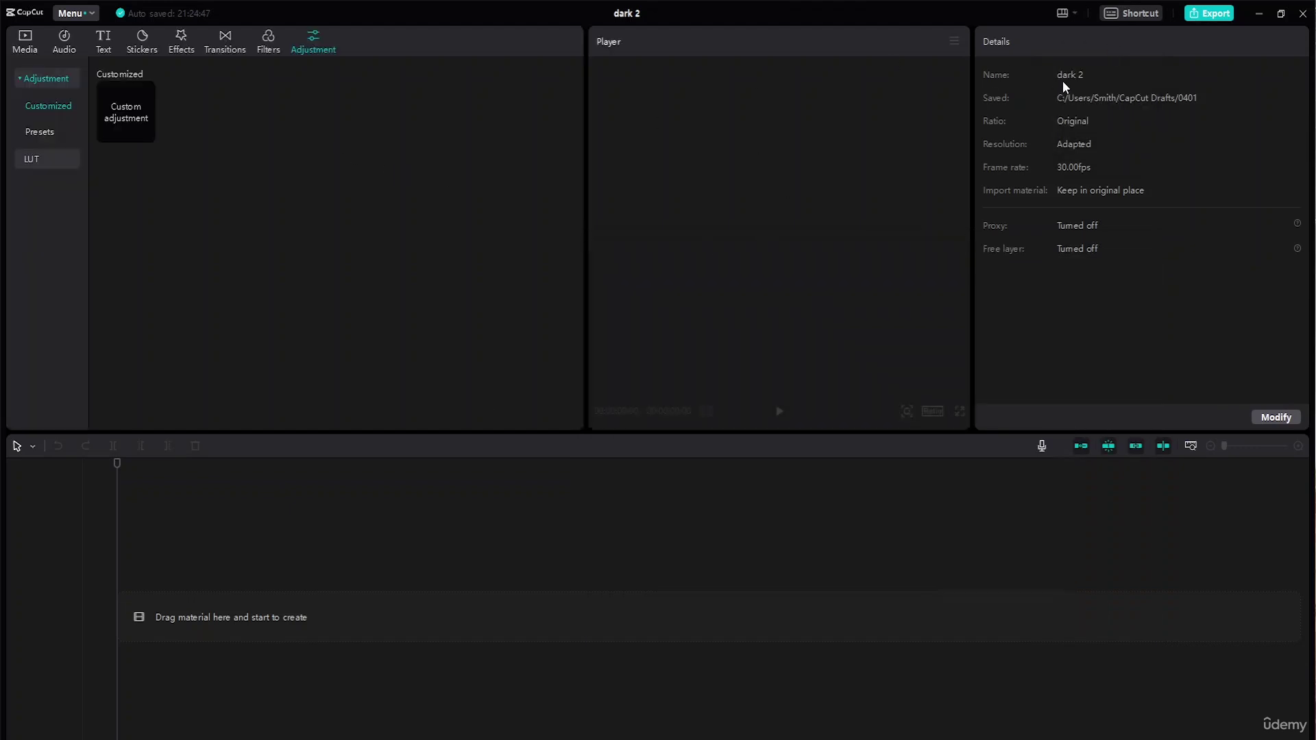
Try the Player first layout, move the detached player panel and return to the Default layout
{"action": "left_click", "coordinate": [1073, 17]}
{"action": "left_click", "coordinate": [1099, 79]}
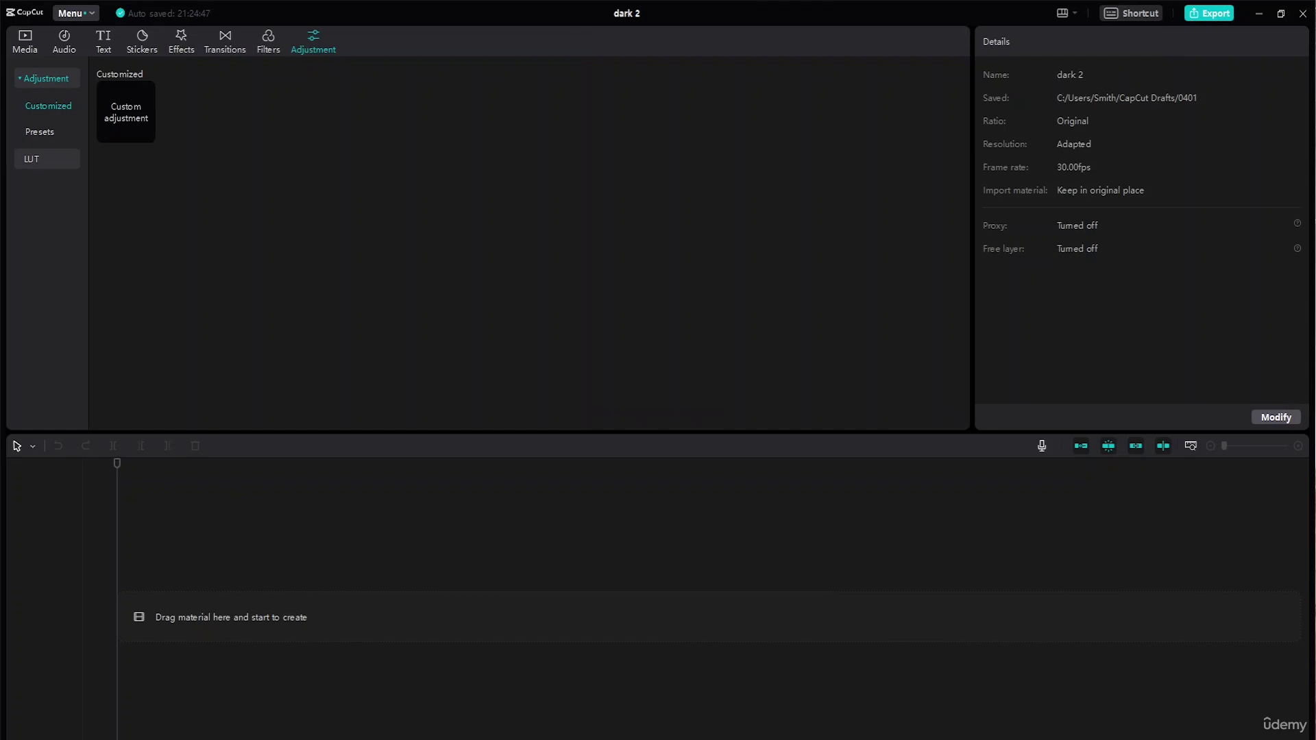
{"action": "left_click_drag", "start_coordinate": [963, 133], "coordinate": [742, 111]}
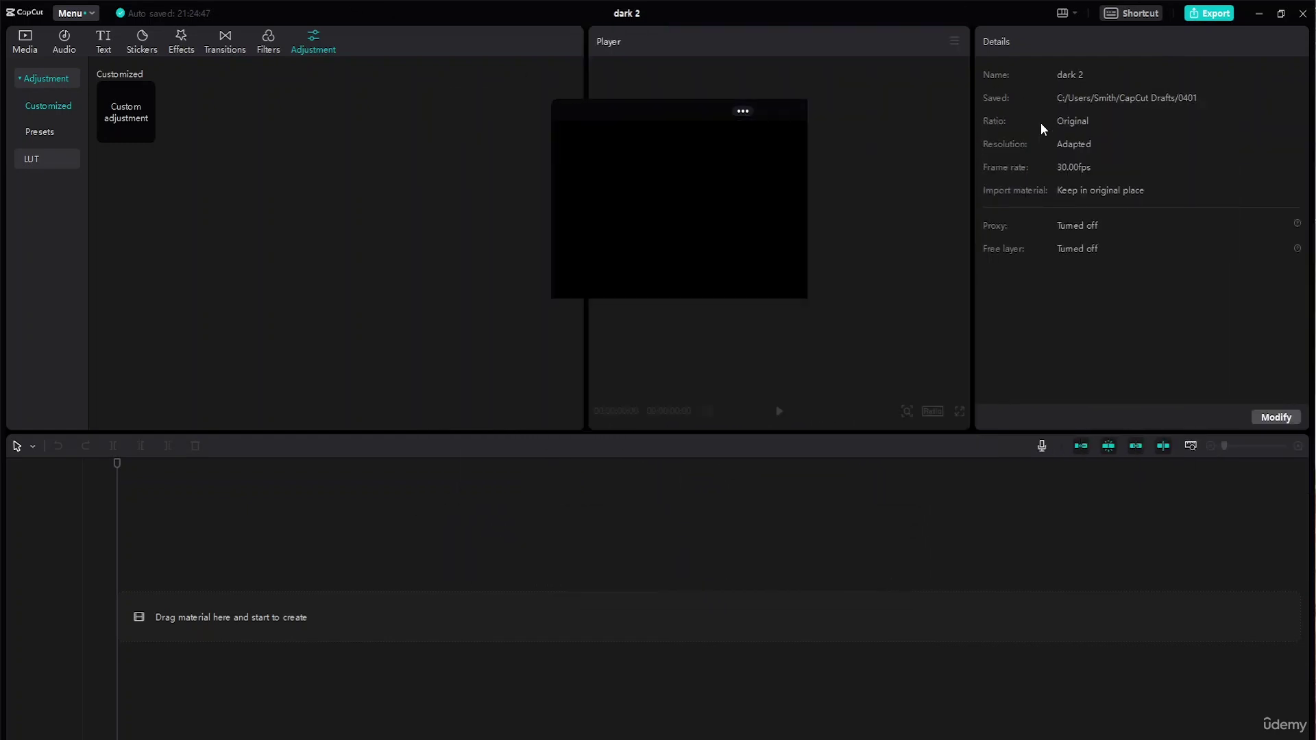
Try the Adjustment first layout, move the detached Details panel, view it full screen and restore it to its docked place
{"action": "left_click", "coordinate": [1076, 16]}
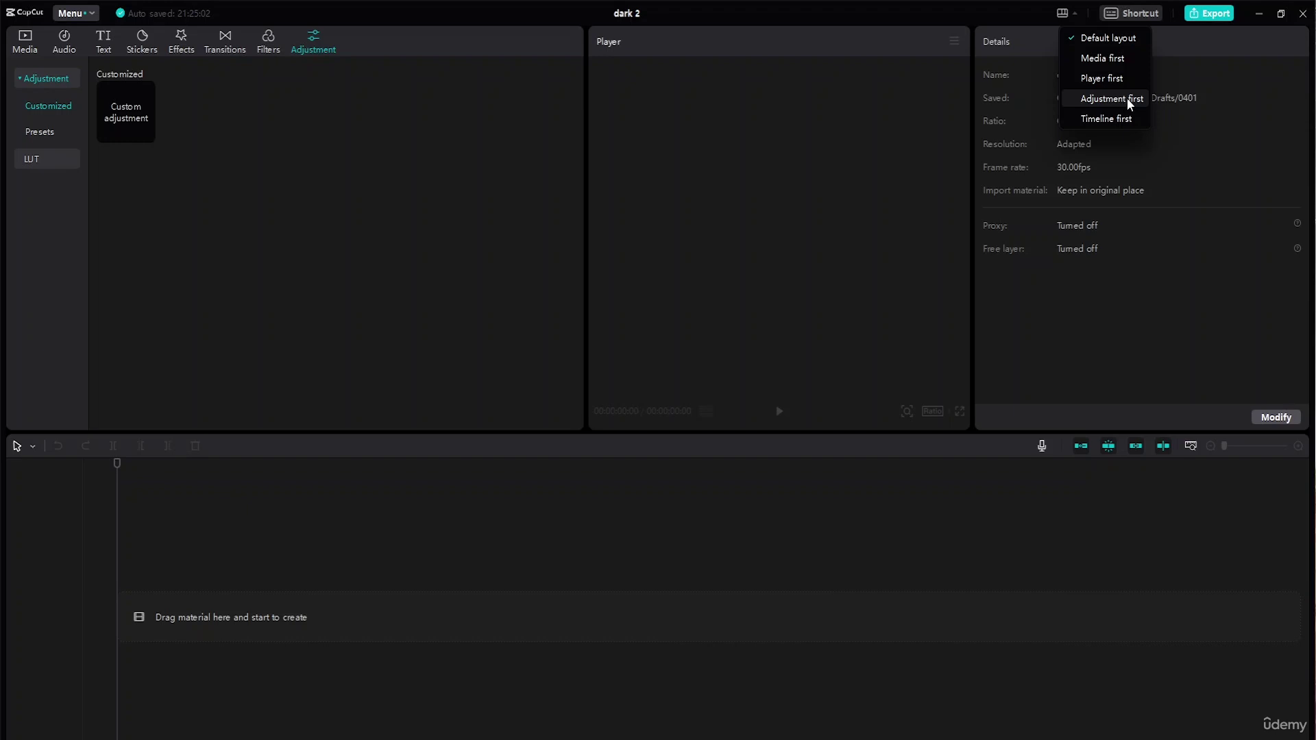
{"action": "left_click", "coordinate": [1126, 97]}
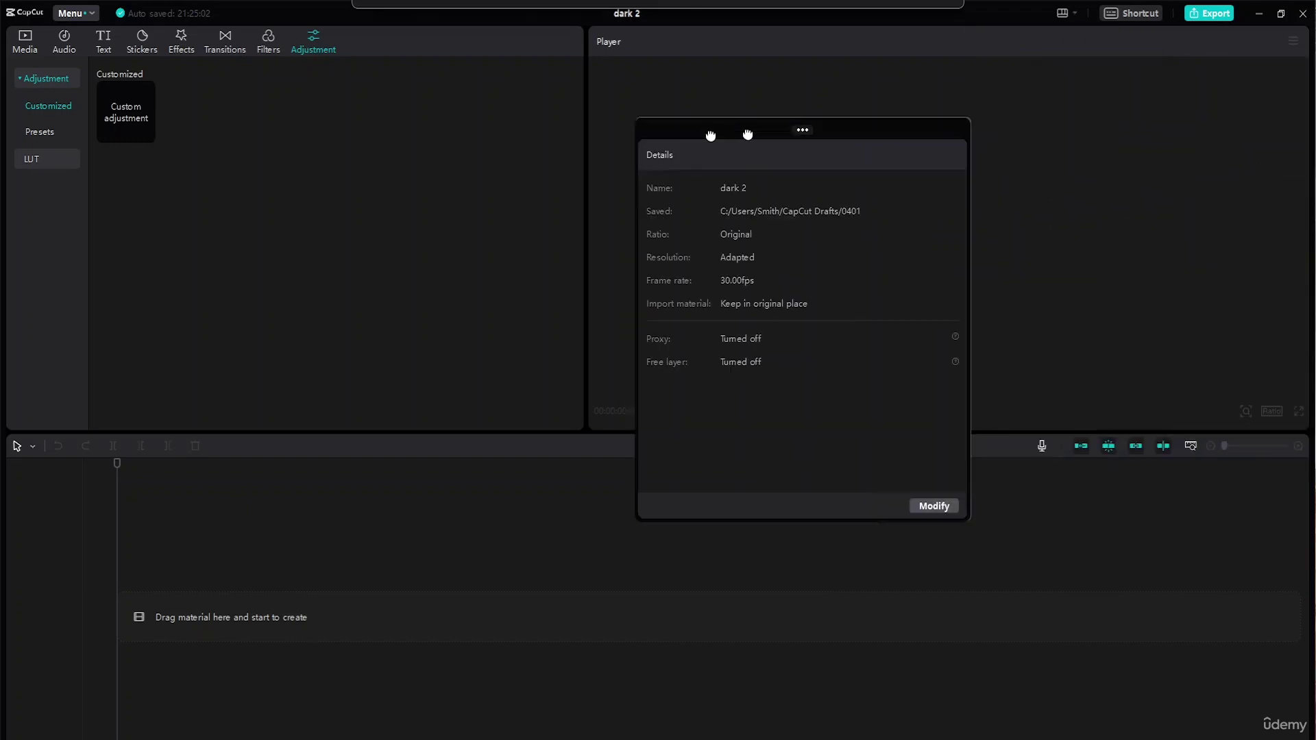
{"action": "left_click_drag", "start_coordinate": [733, 132], "coordinate": [1119, 76]}
{"action": "mouse_move", "coordinate": [1117, 76]}
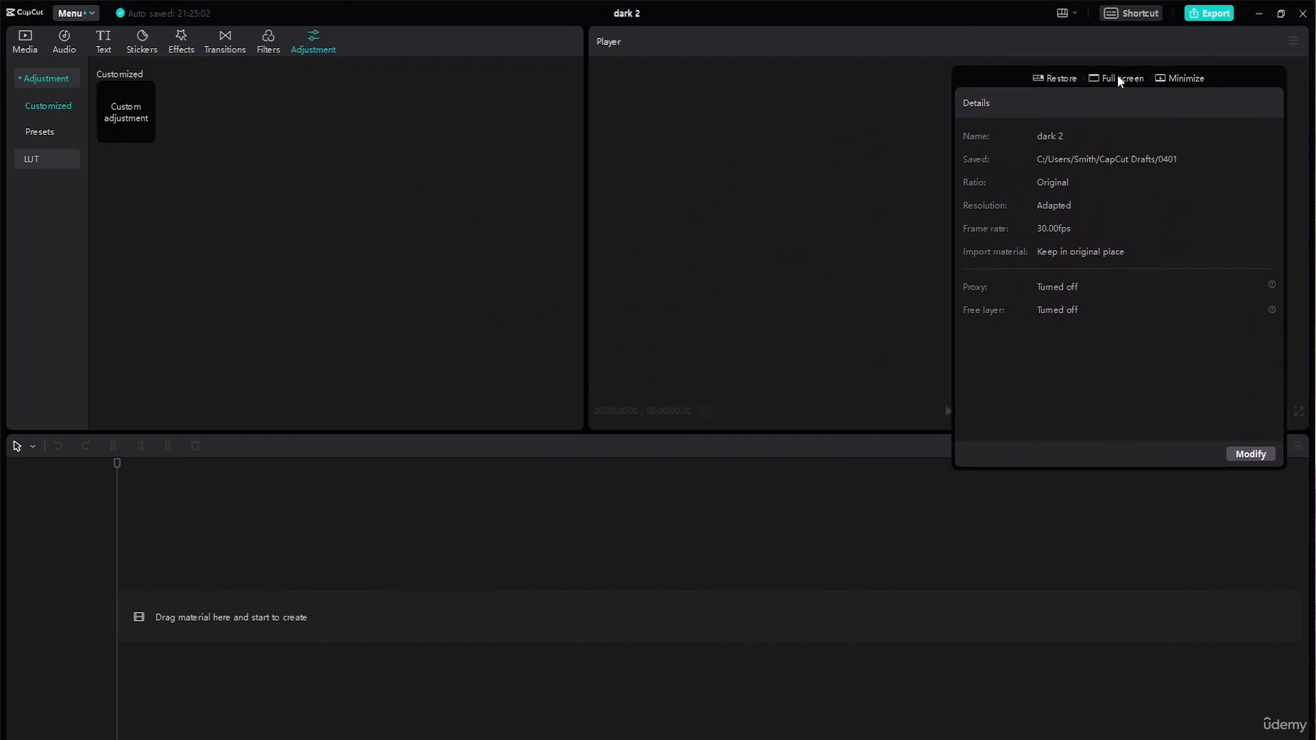
{"action": "left_click", "coordinate": [999, 80]}
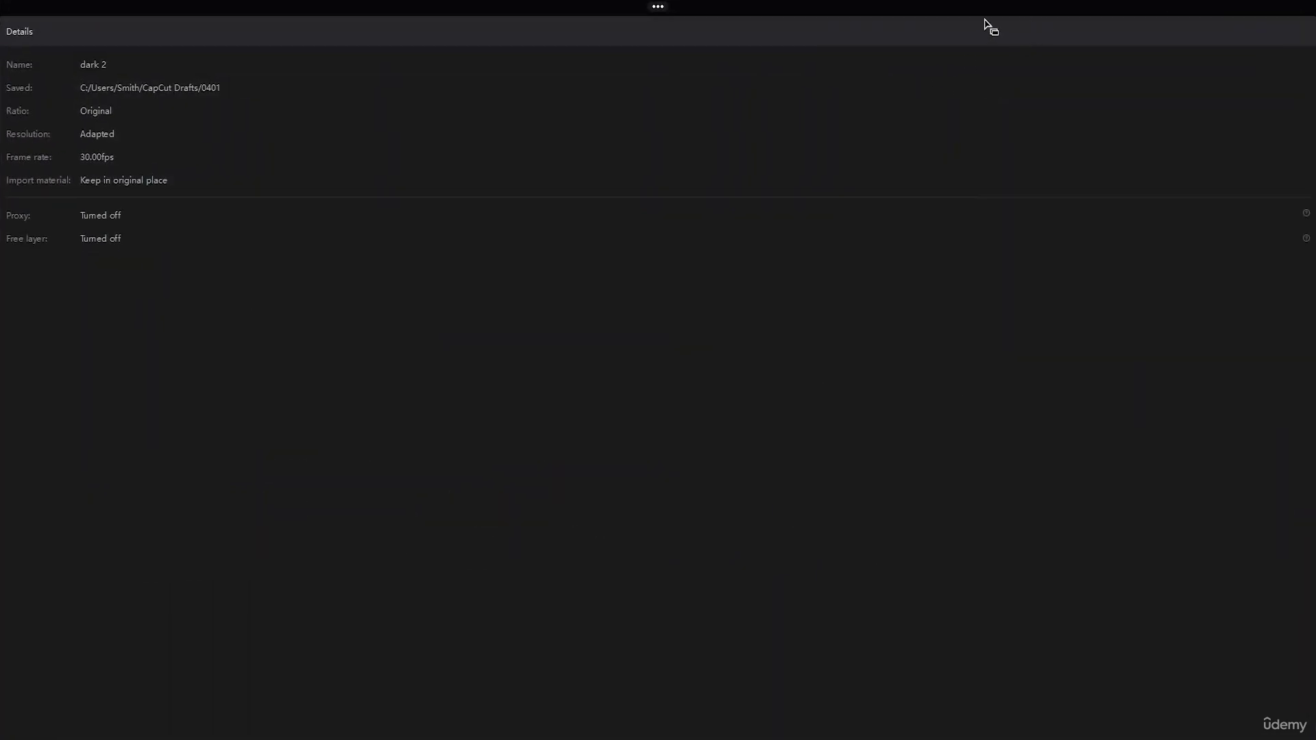
{"action": "left_click", "coordinate": [649, 8]}
{"action": "mouse_move", "coordinate": [1115, 88]}
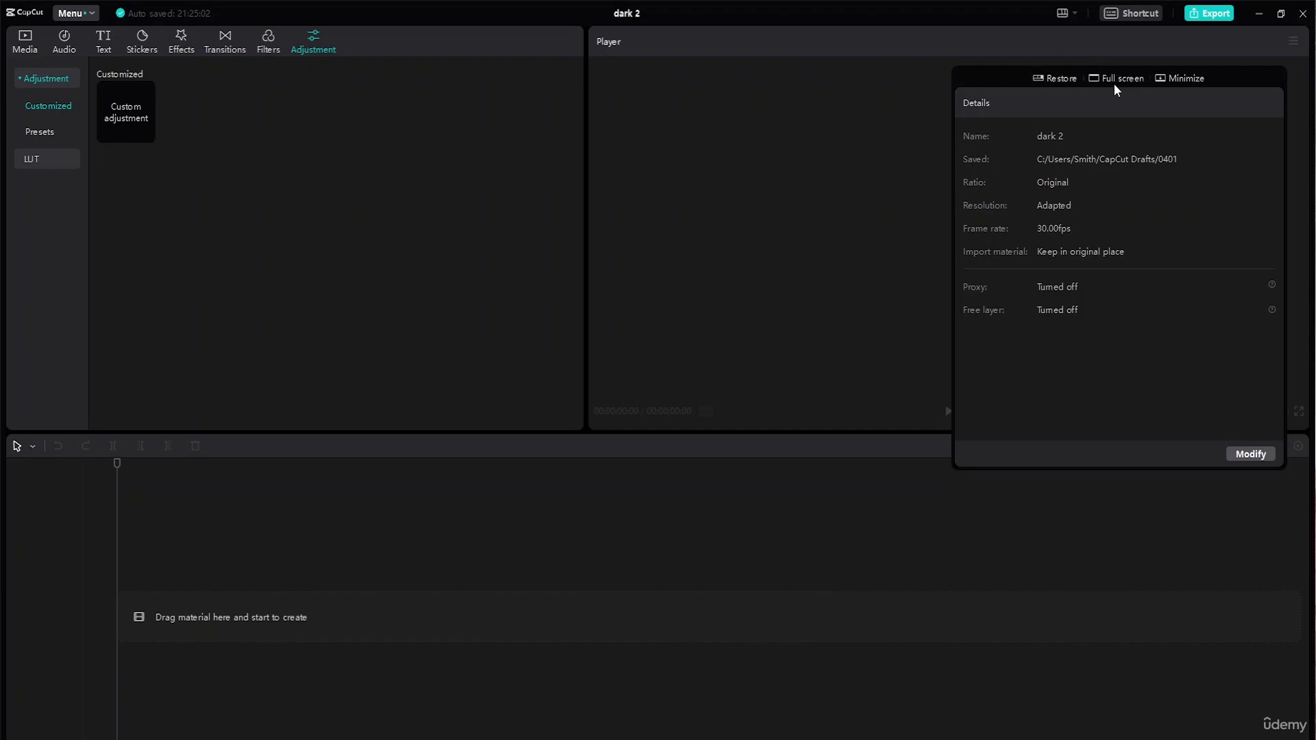
{"action": "left_click", "coordinate": [1053, 79]}
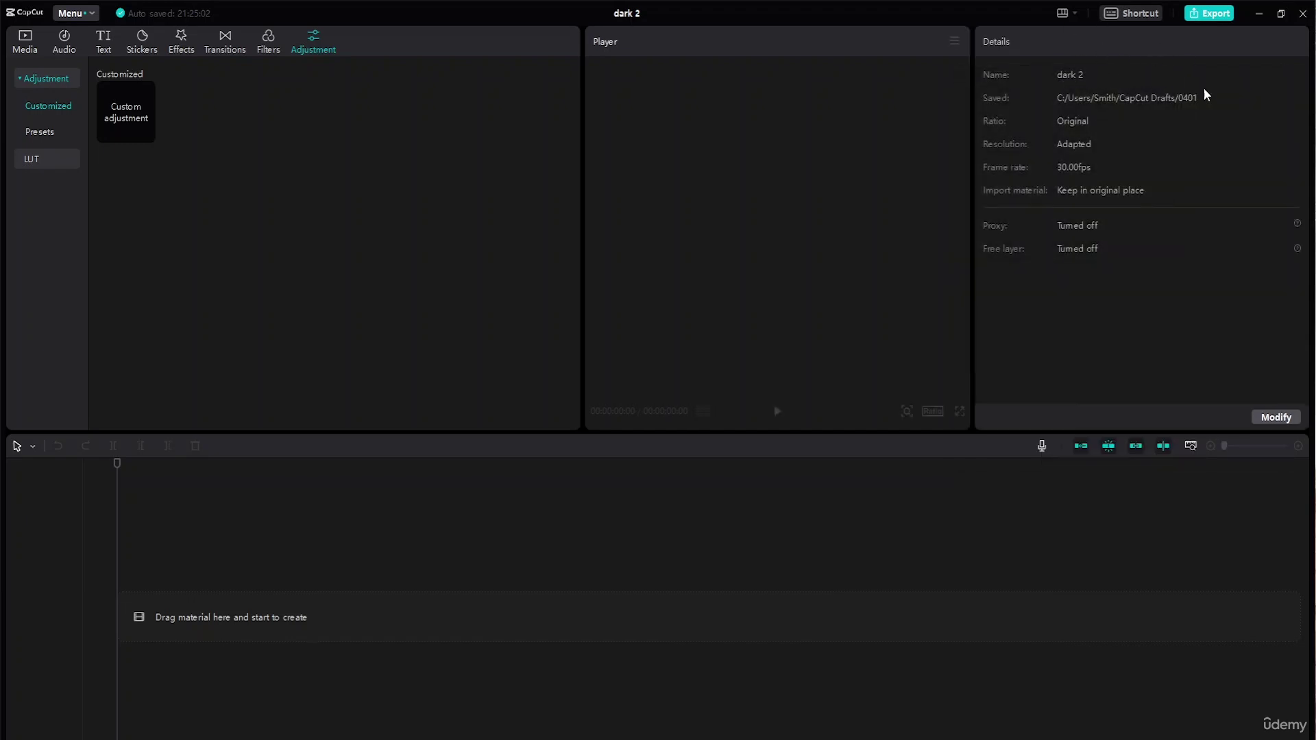
Try the Timeline first layout, move the detached timeline panel, minimize it and restore it to its docked place
{"action": "left_click", "coordinate": [1074, 14]}
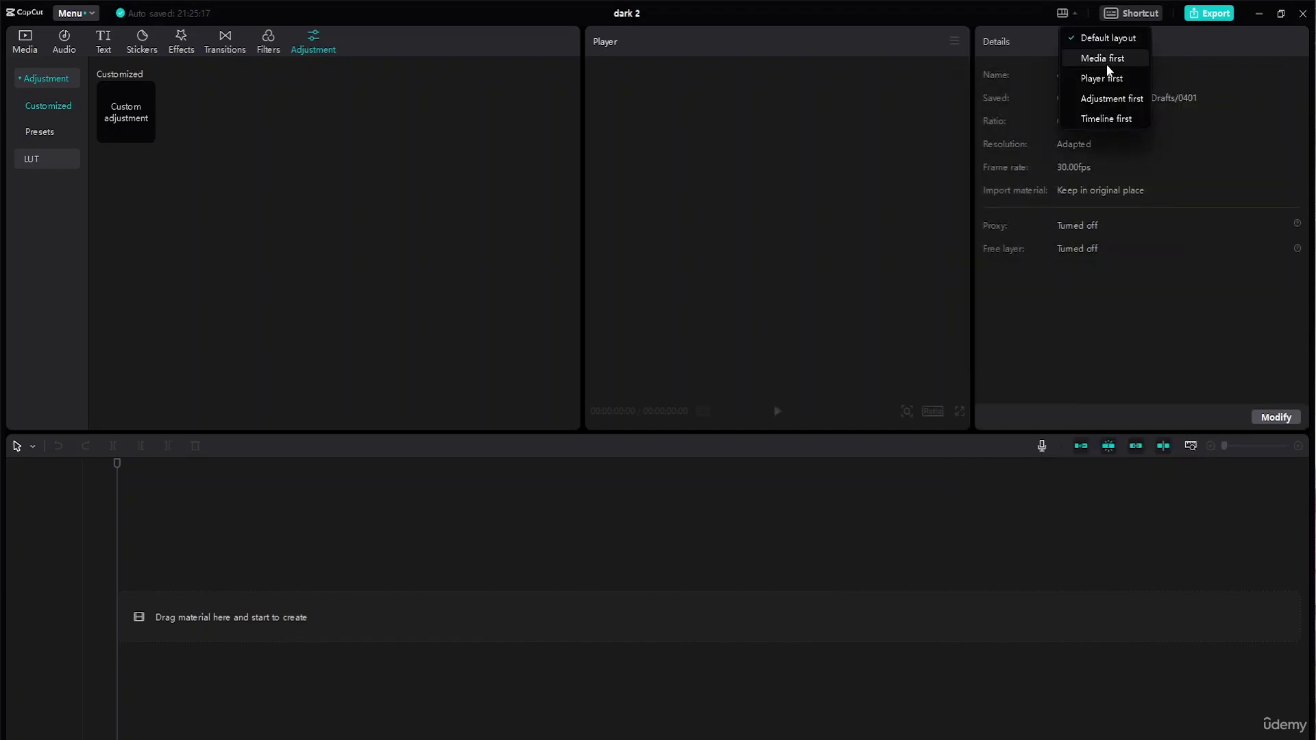
{"action": "left_click", "coordinate": [1119, 119]}
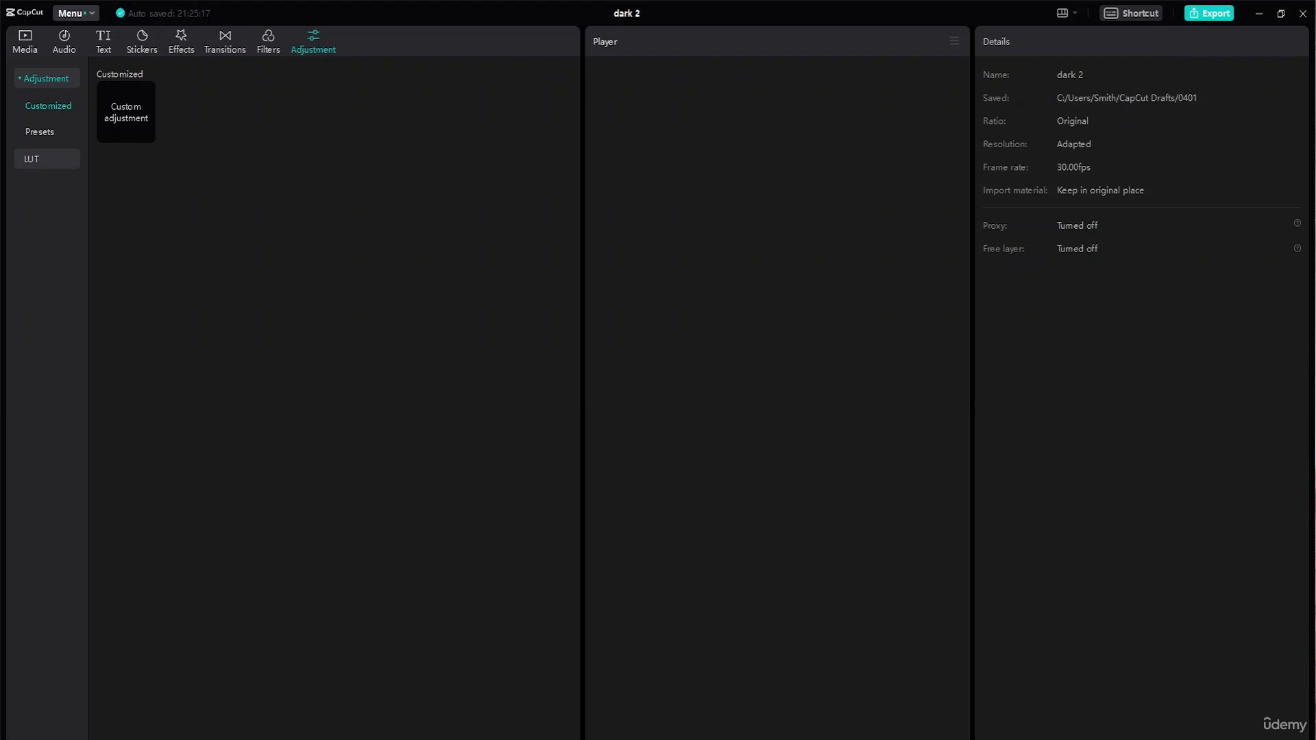
{"action": "left_click_drag", "start_coordinate": [1119, 121], "coordinate": [390, 472]}
{"action": "mouse_move", "coordinate": [673, 480]}
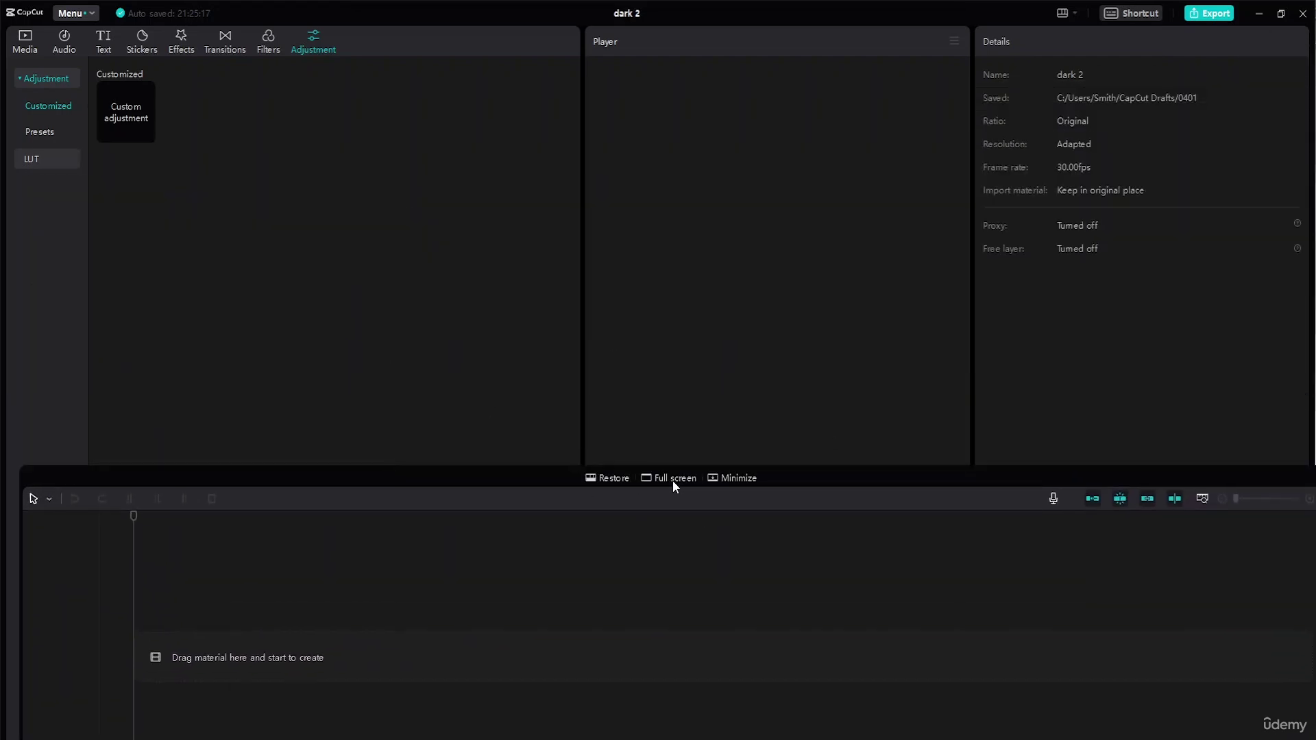
{"action": "left_click", "coordinate": [722, 479]}
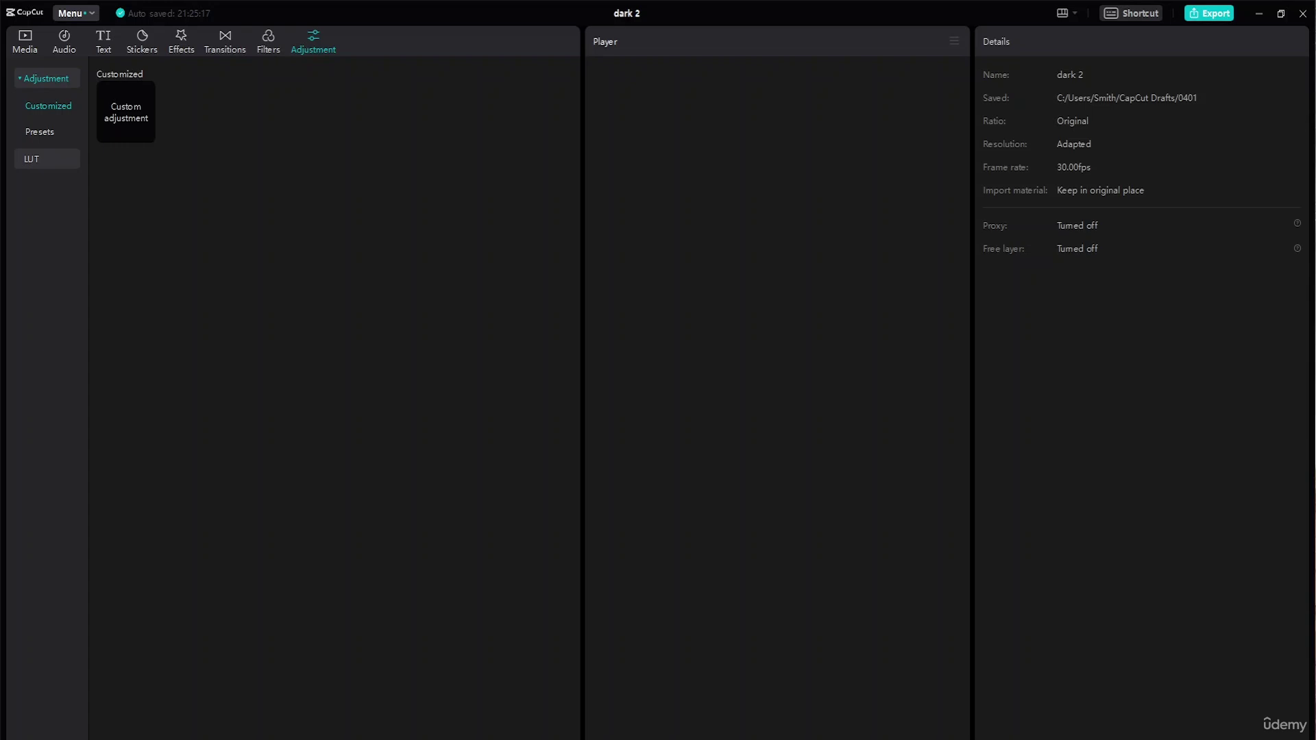
{"action": "mouse_move", "coordinate": [673, 482]}
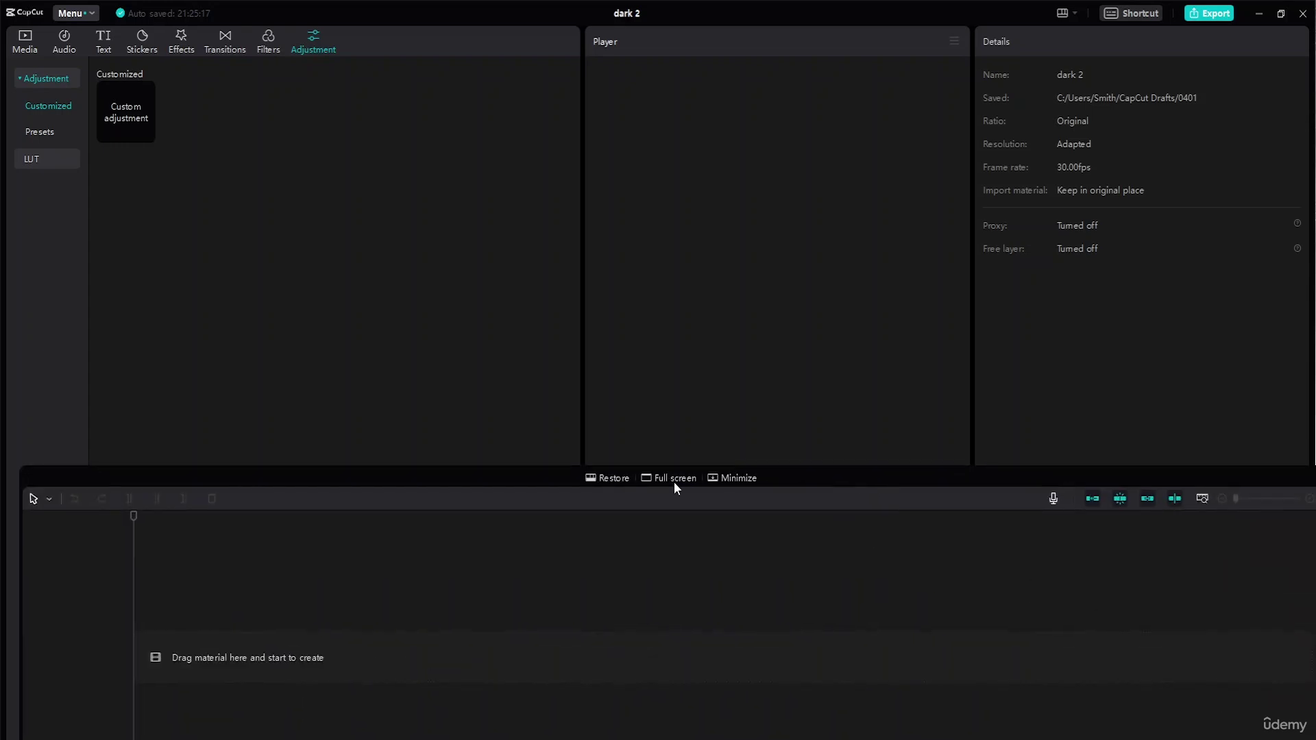
{"action": "left_click", "coordinate": [614, 479]}
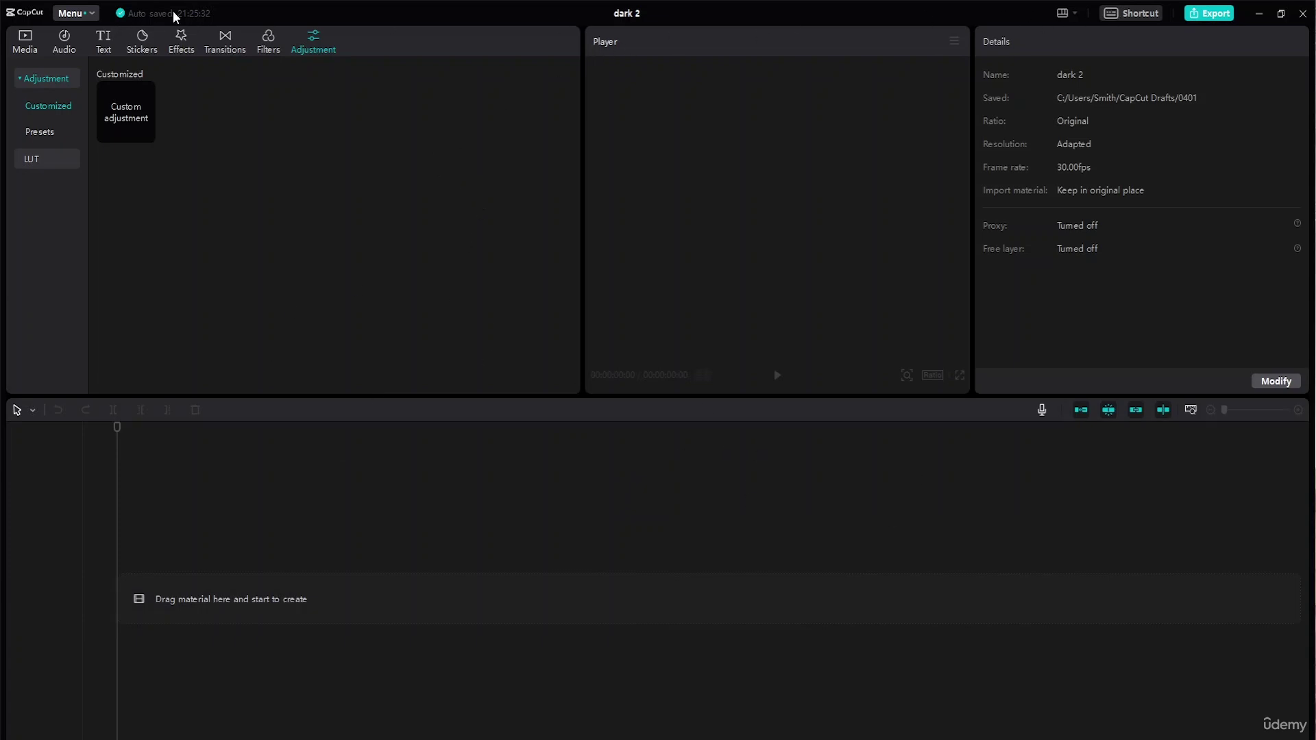
Review the layout options offered in the editor's main menu without changing the layout
{"action": "left_click", "coordinate": [77, 15]}
{"action": "mouse_move", "coordinate": [105, 76]}
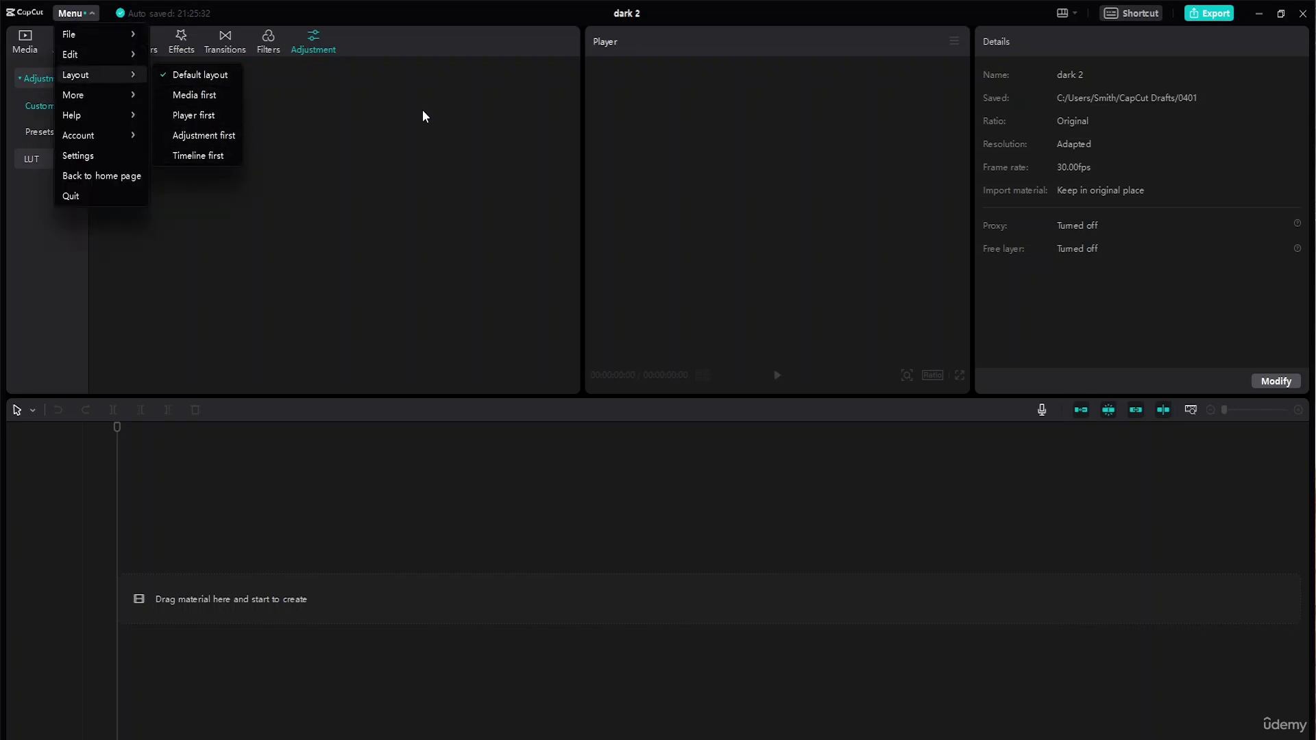
{"action": "left_click", "coordinate": [451, 82]}
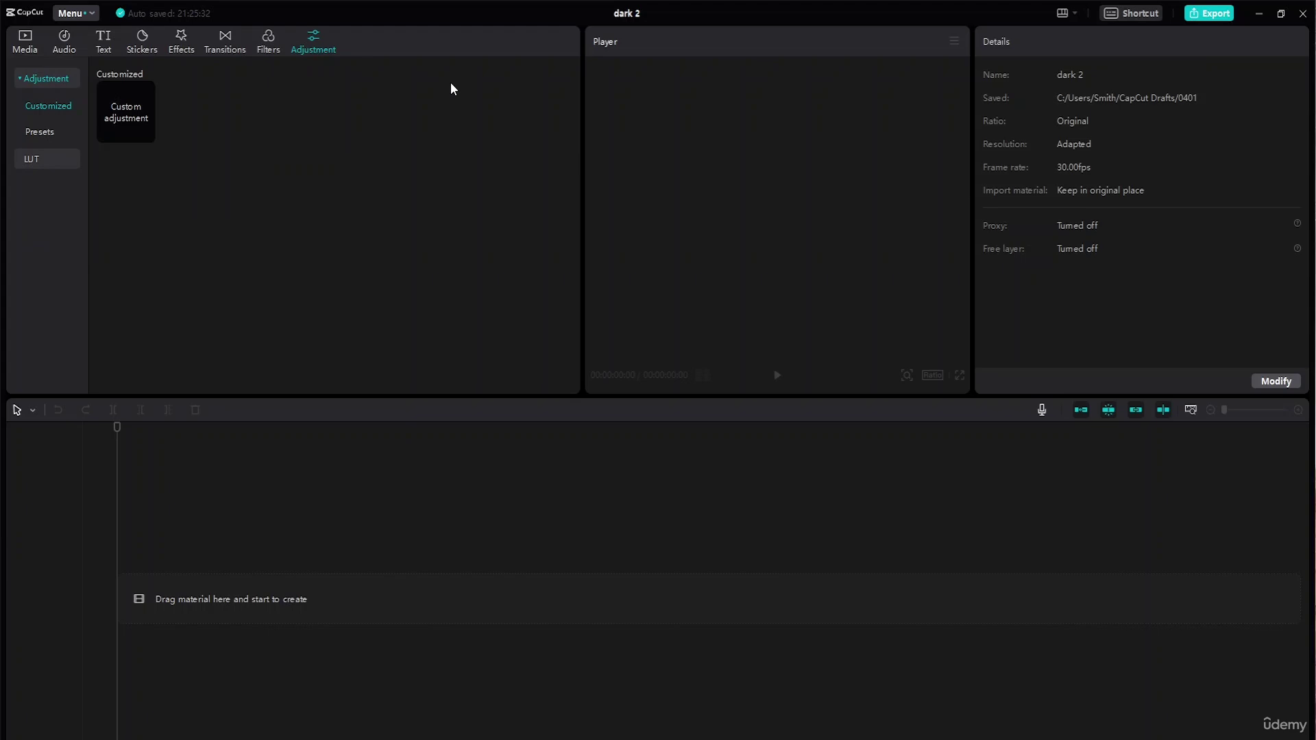
Toggle the editor window's size, detach the Player panel and place it over the timeline
{"action": "double_click", "coordinate": [452, 22]}
{"action": "left_click", "coordinate": [858, 60]}
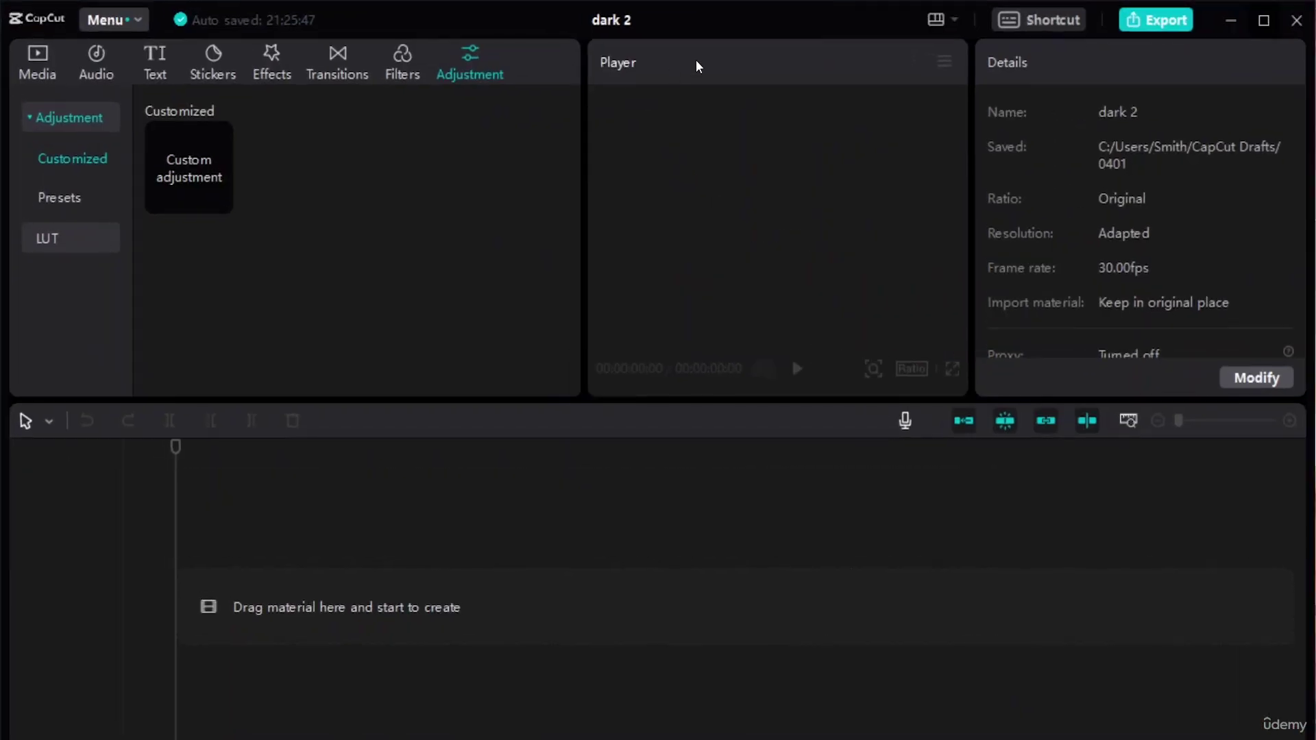
{"action": "left_click_drag", "start_coordinate": [793, 42], "coordinate": [946, 441]}
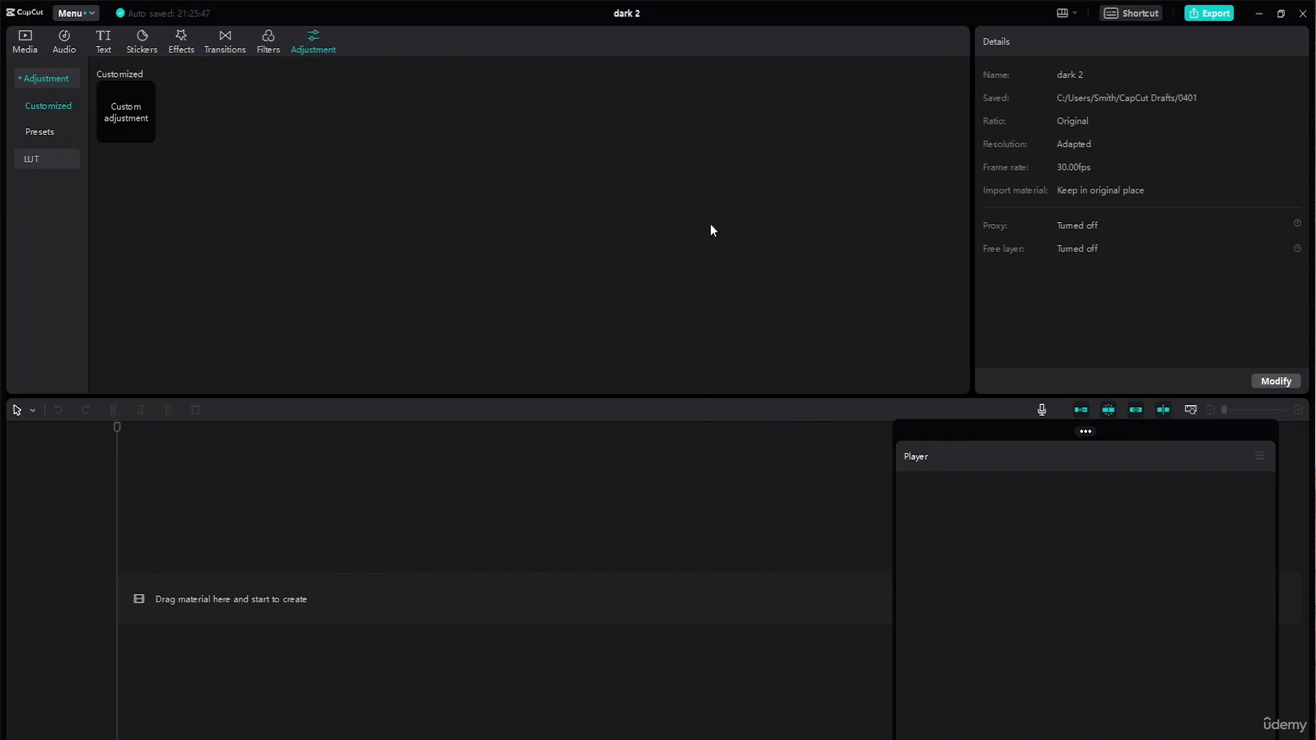
Detach the timeline, move it over the upper panels and restore both the timeline and the Player to their docked places
{"action": "left_click_drag", "start_coordinate": [401, 585], "coordinate": [641, 409]}
{"action": "left_click_drag", "start_coordinate": [848, 233], "coordinate": [581, 140]}
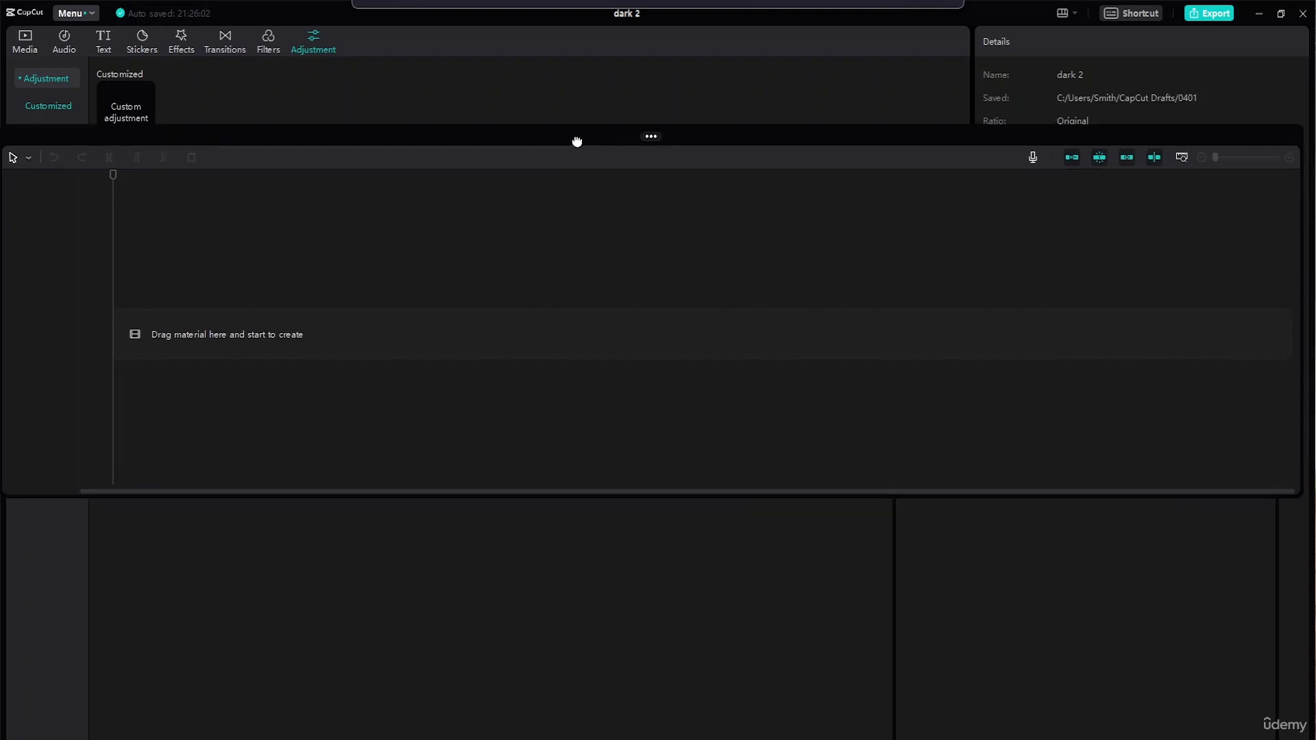
{"action": "mouse_move", "coordinate": [651, 134]}
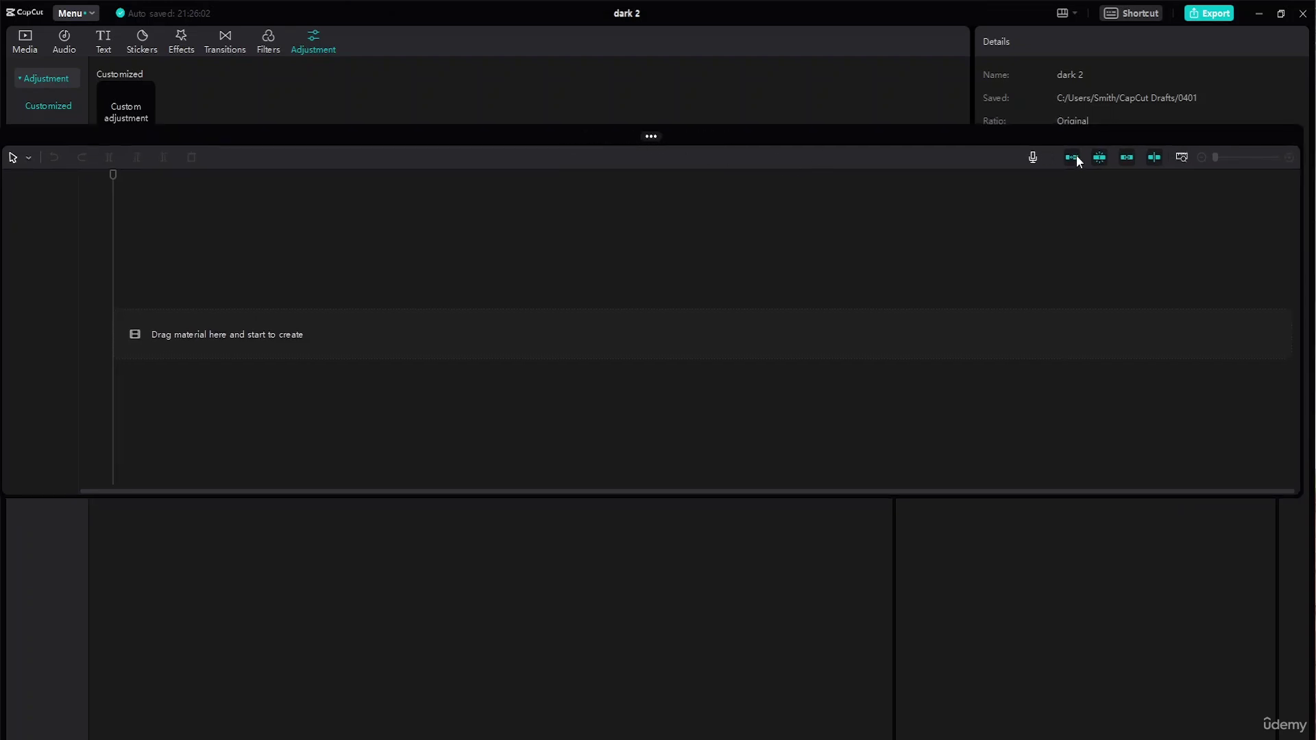
{"action": "left_click", "coordinate": [590, 138]}
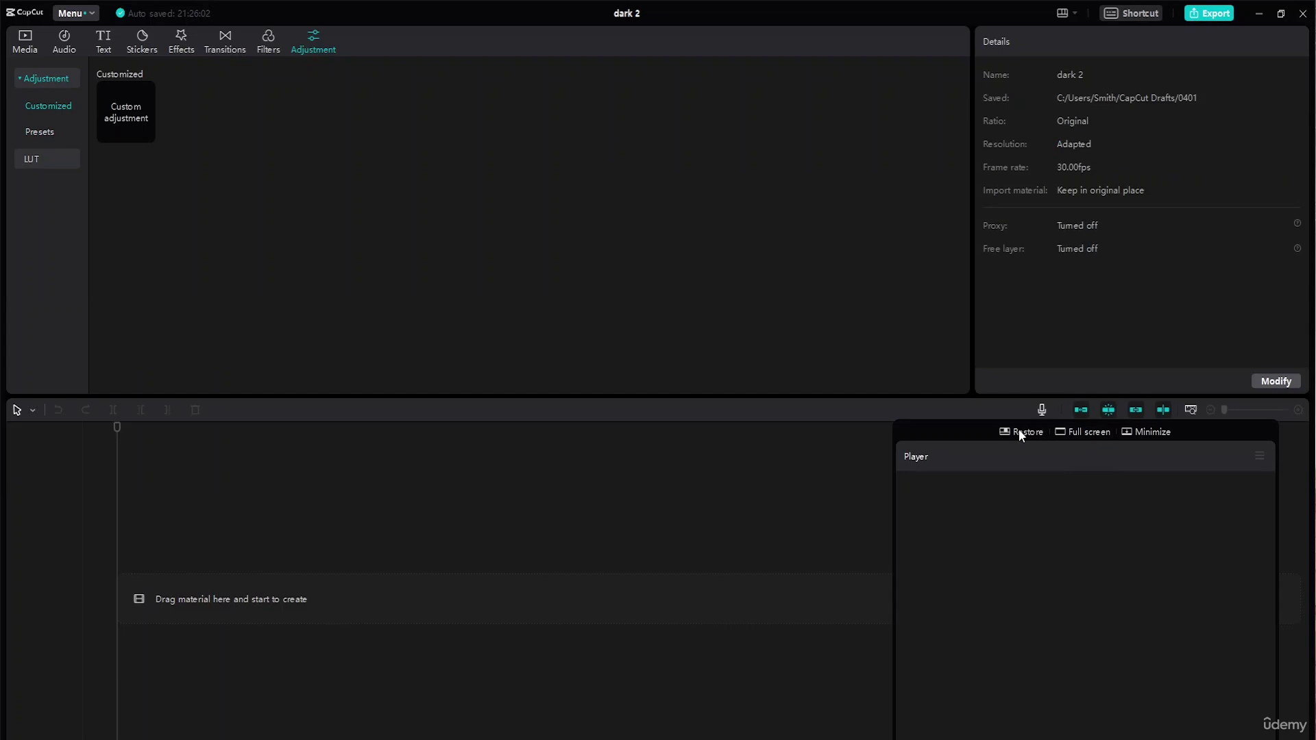
{"action": "left_click", "coordinate": [1019, 433]}
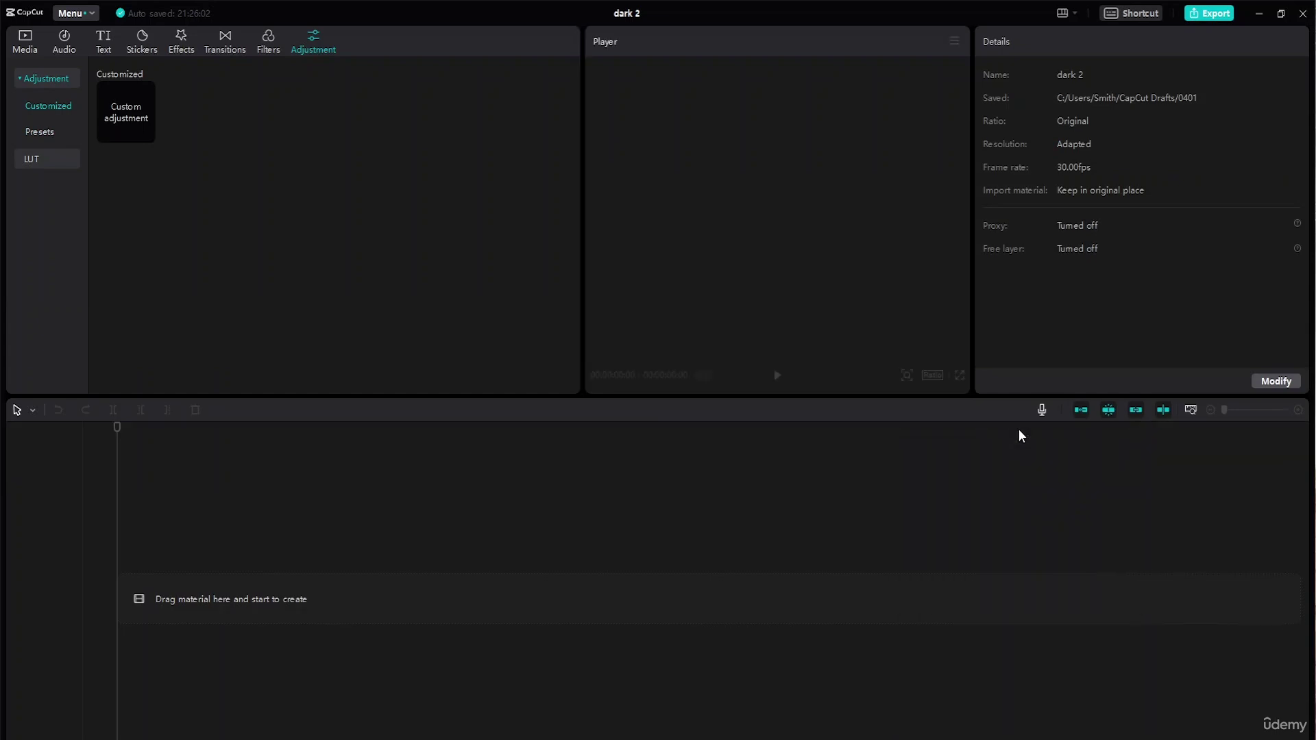